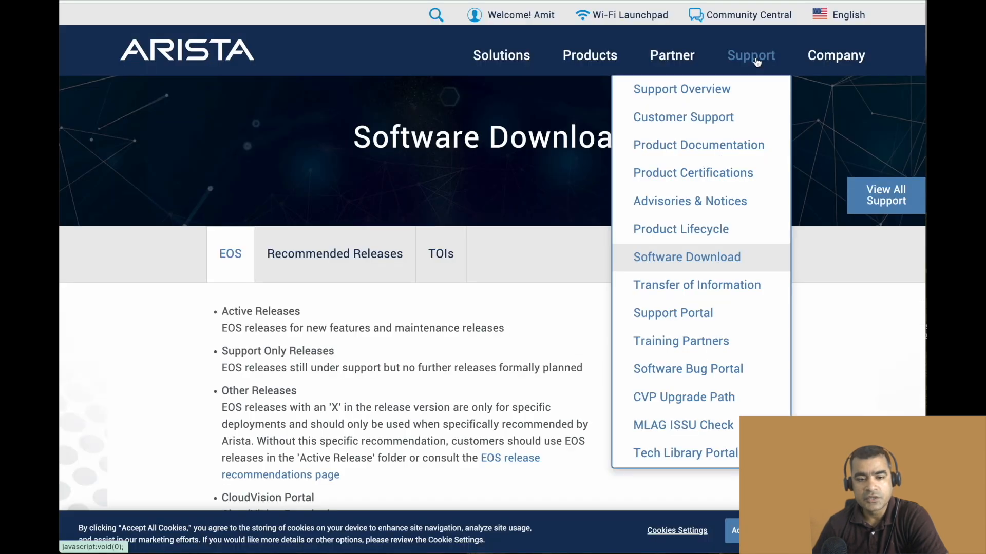
# Try to download vEOS64-lab-4.32.1F.qcow2 from the 4.32 folder under vEOS-lab on the Software Download page.
pyautogui.click(164, 355)
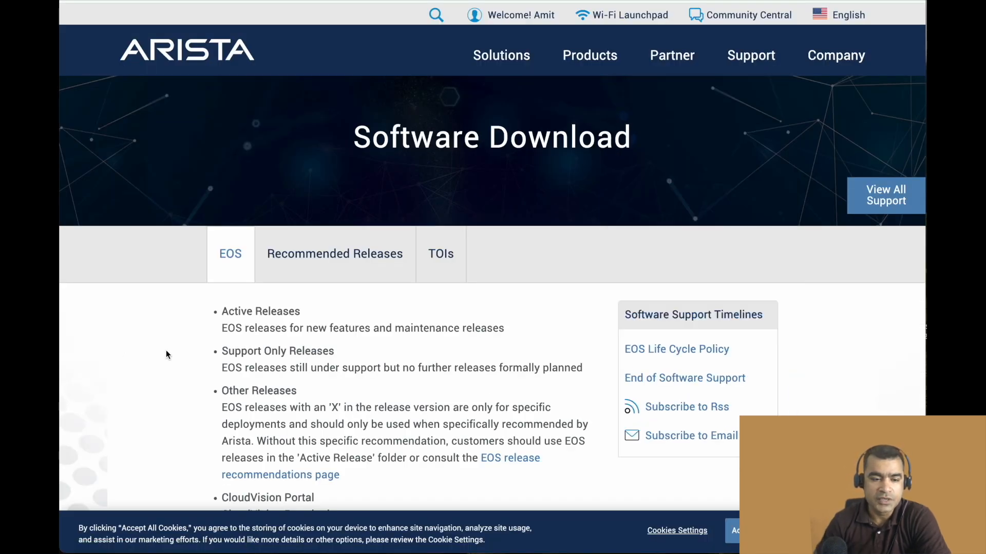
pyautogui.scroll(-10, 171, 346)
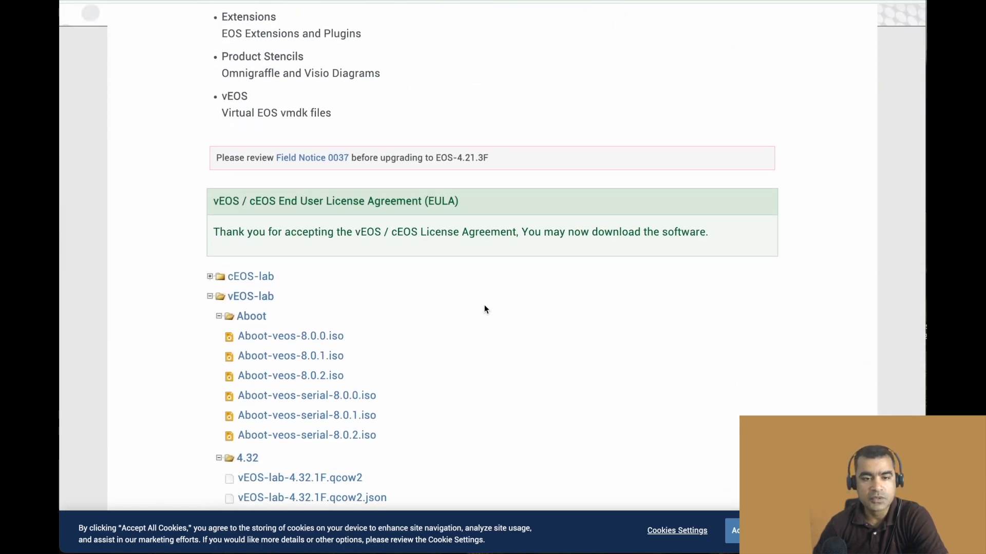
pyautogui.scroll(-2, 484, 310)
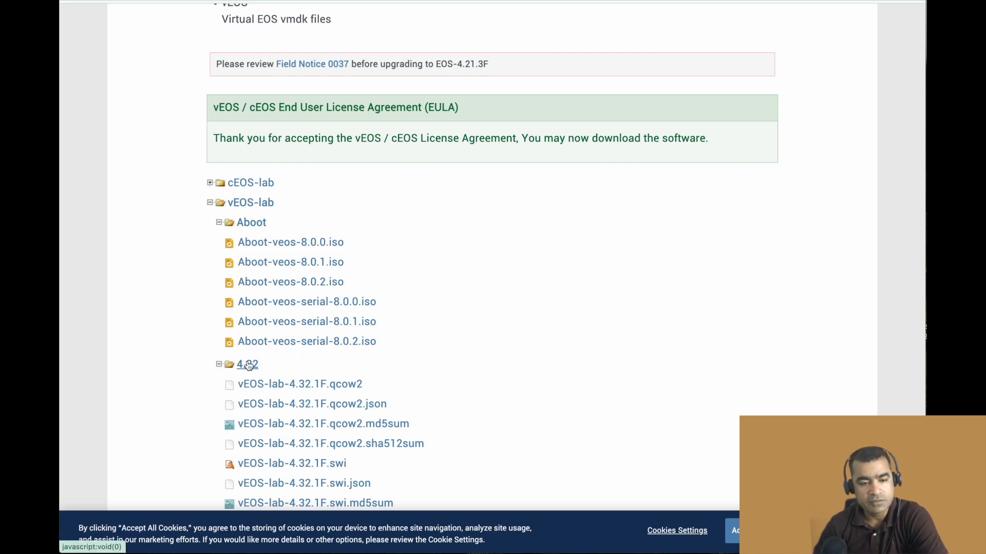
pyautogui.scroll(-2, 485, 352)
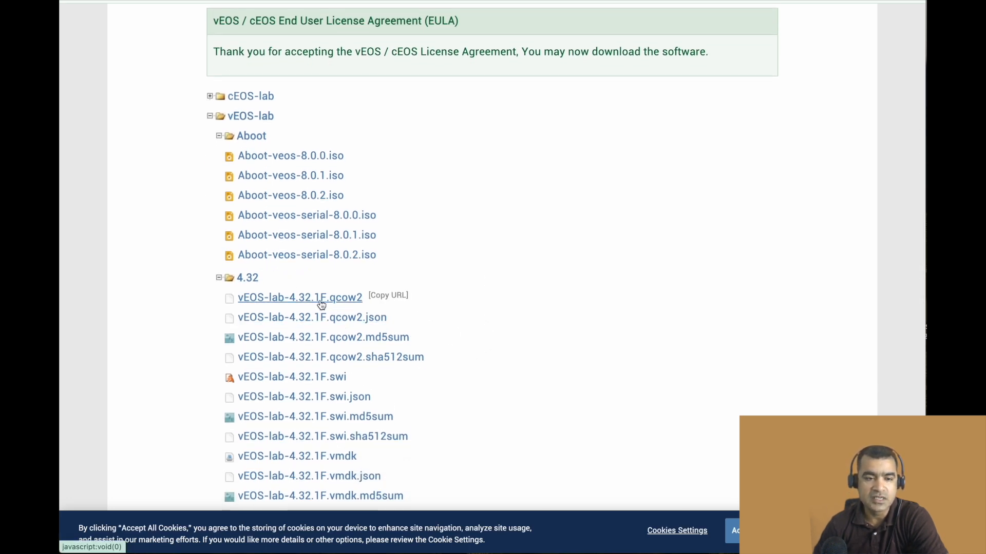
pyautogui.scroll(-3, 565, 315)
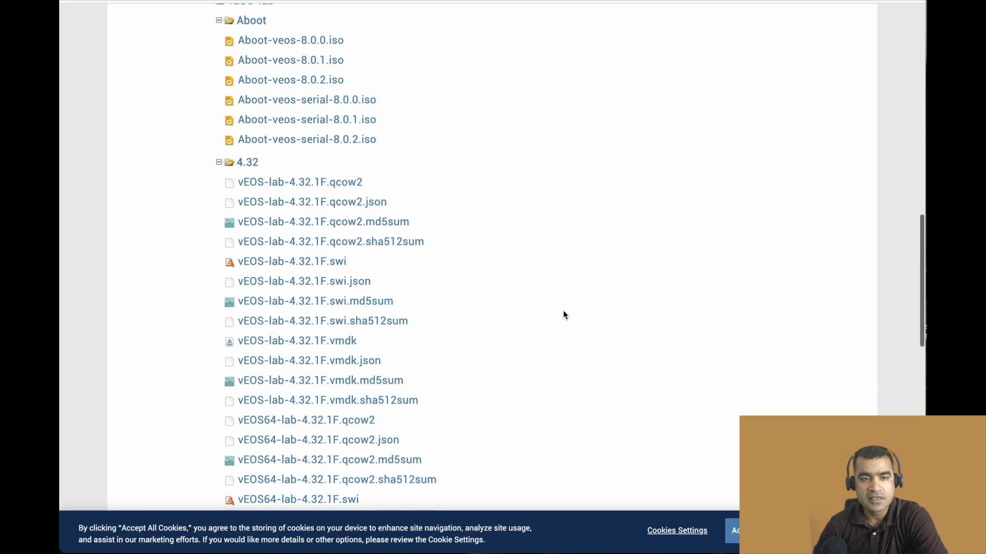
pyautogui.scroll(-1, 565, 315)
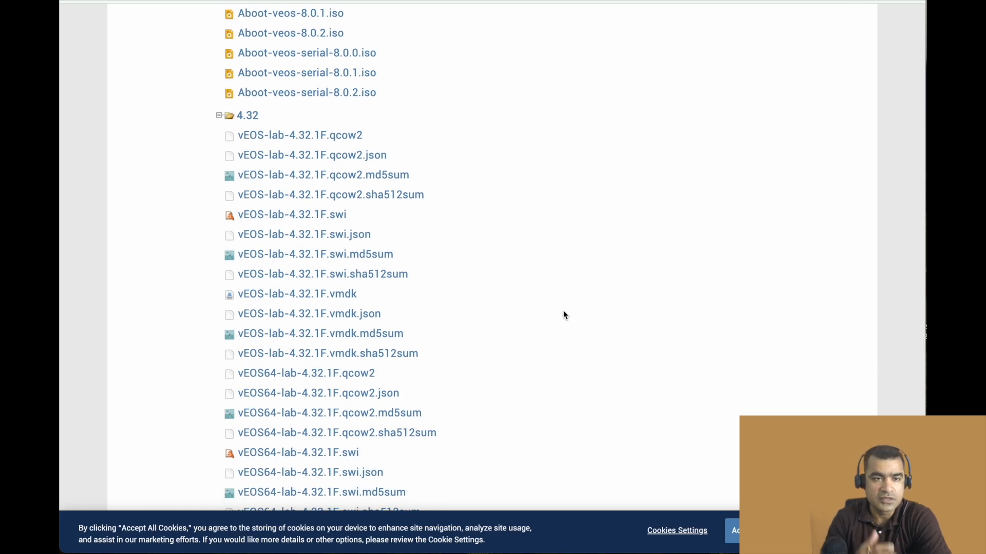
pyautogui.click(343, 379)
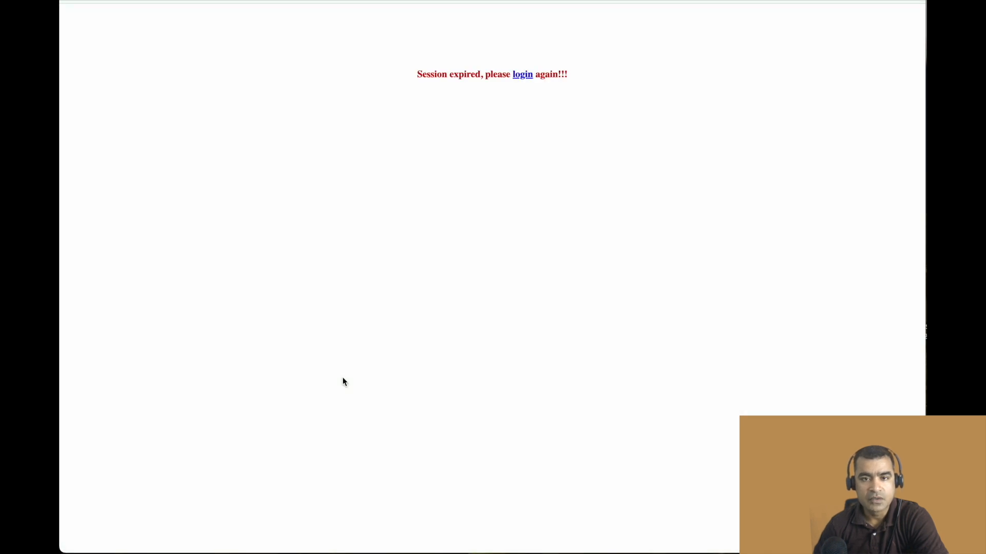
# Log in to the Arista site again and reopen the Software Download page from the support section.
pyautogui.click(522, 75)
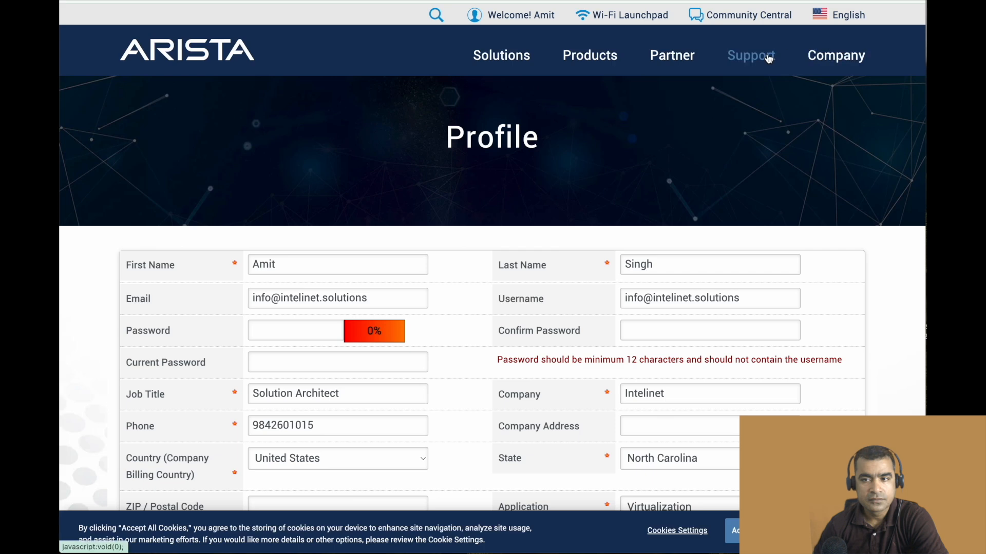
pyautogui.moveTo(764, 57)
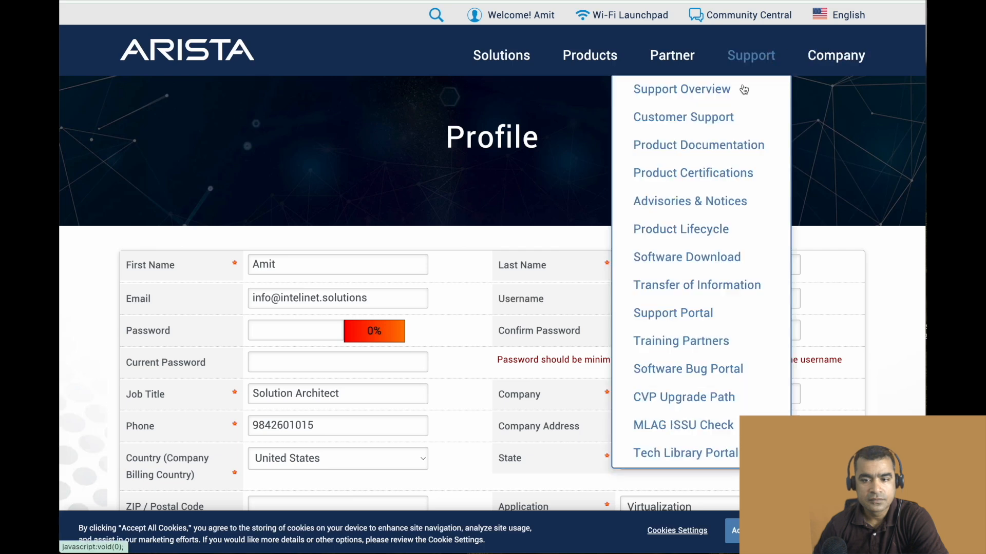
pyautogui.click(699, 257)
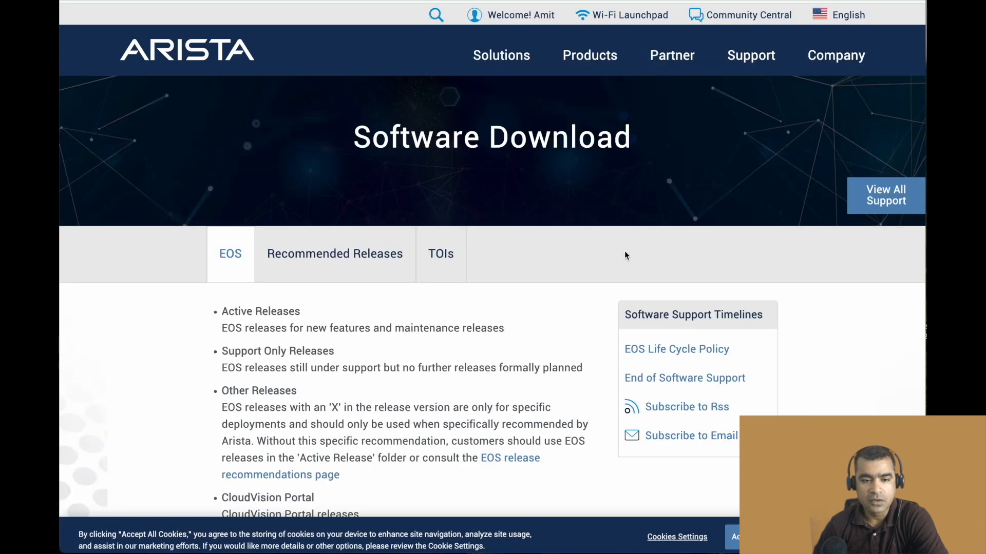
# Expand the vEOS-lab folder and its 4.32 and Aboot subfolders in the download tree.
pyautogui.scroll(-5, 613, 241)
pyautogui.scroll(-3, 618, 231)
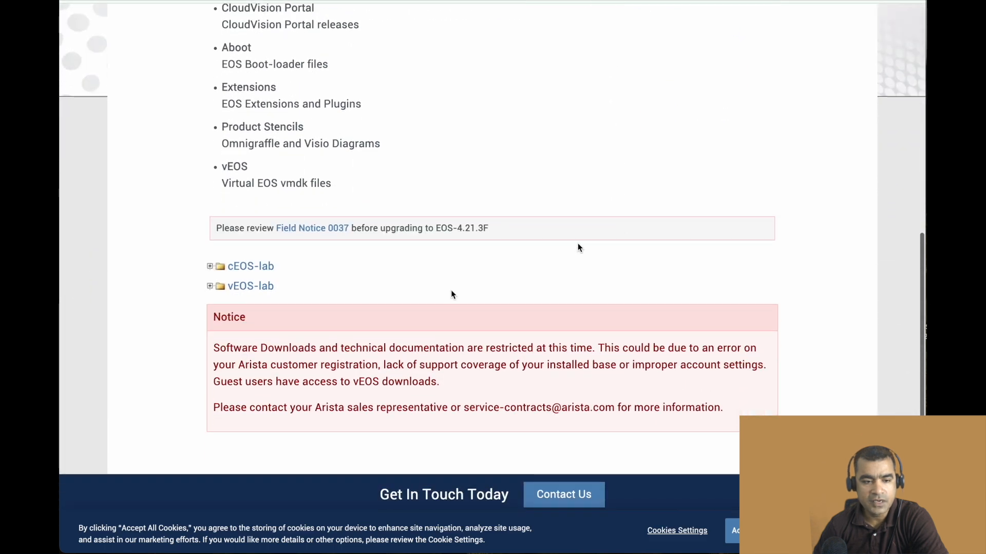
pyautogui.click(210, 287)
pyautogui.scroll(-1, 472, 297)
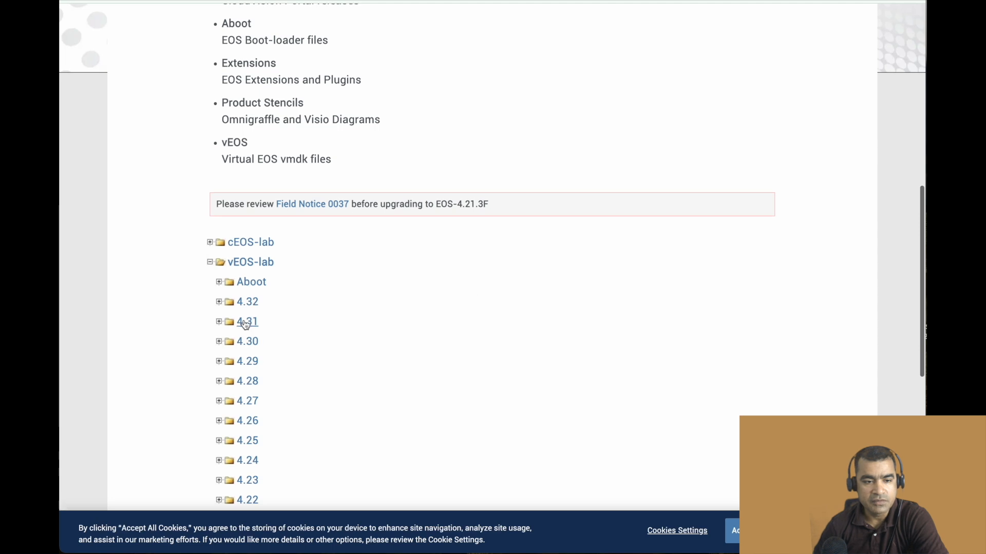
pyautogui.click(220, 304)
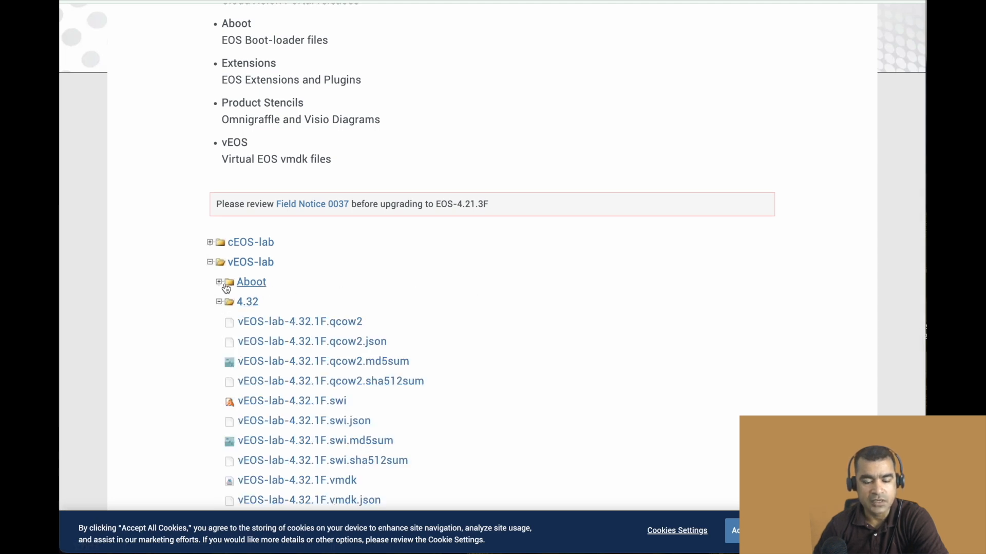
pyautogui.click(220, 283)
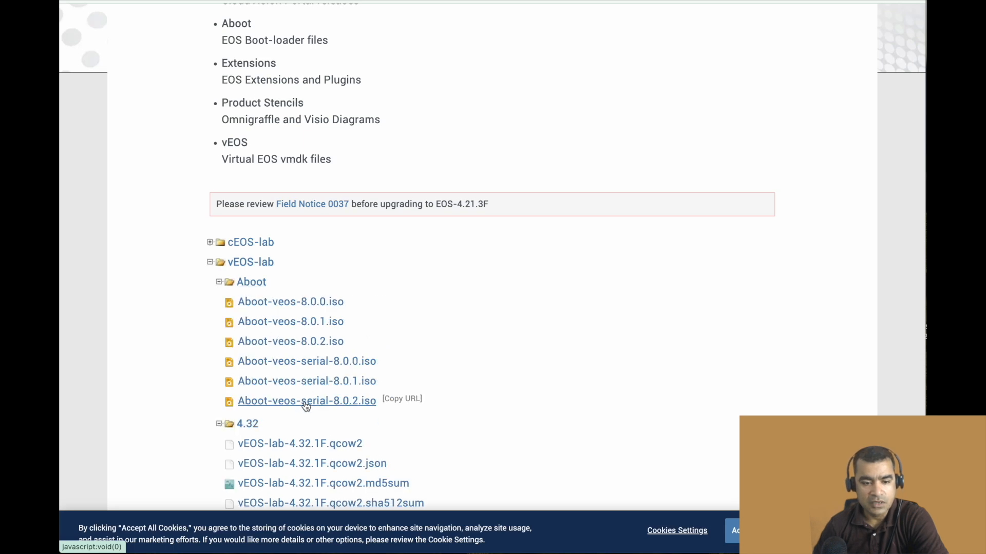
# Download the 64-bit image vEOS64-lab-4.32.1F.qcow2 from the 4.32 folder.
pyautogui.scroll(-2, 473, 308)
pyautogui.scroll(-1, 472, 313)
pyautogui.moveTo(303, 285)
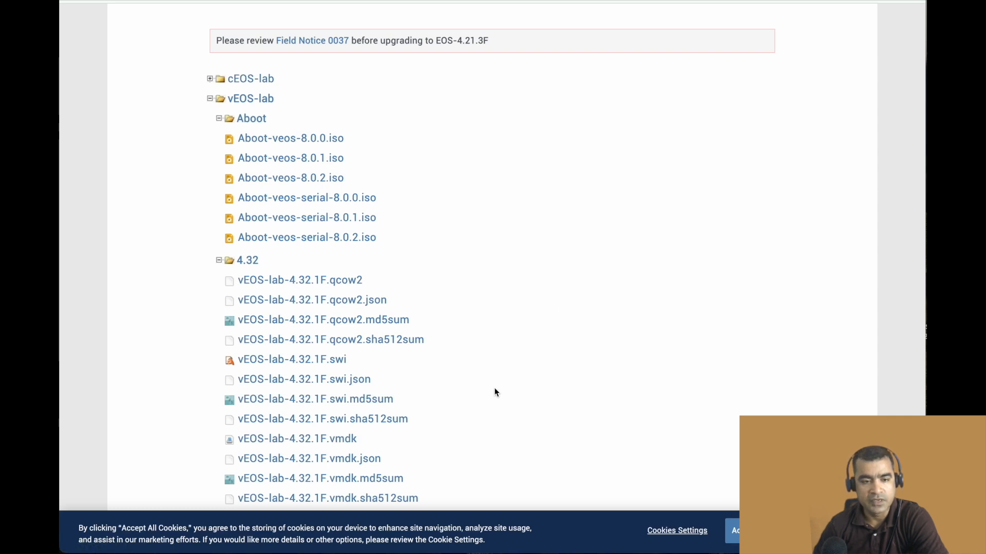
pyautogui.scroll(-1, 494, 388)
pyautogui.scroll(-1, 494, 388)
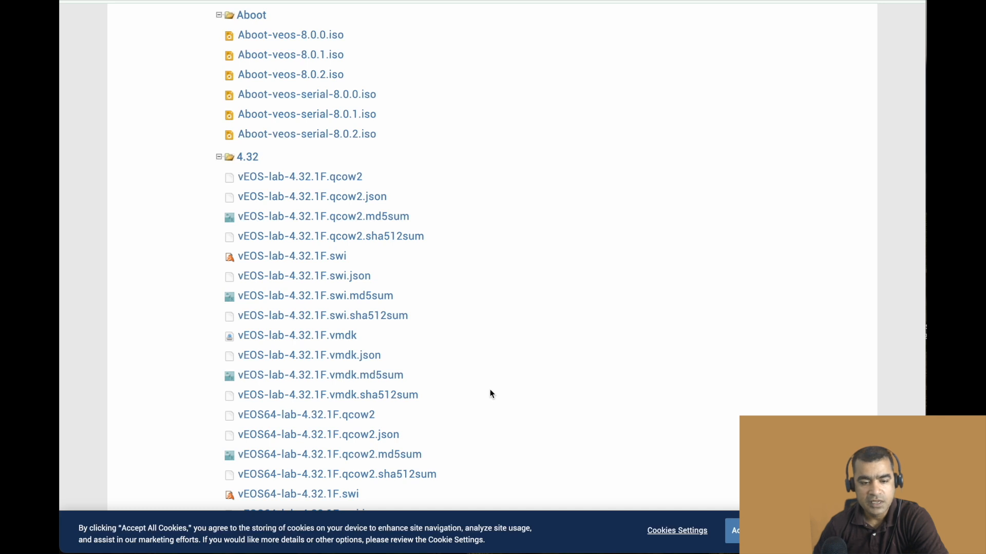
pyautogui.click(290, 416)
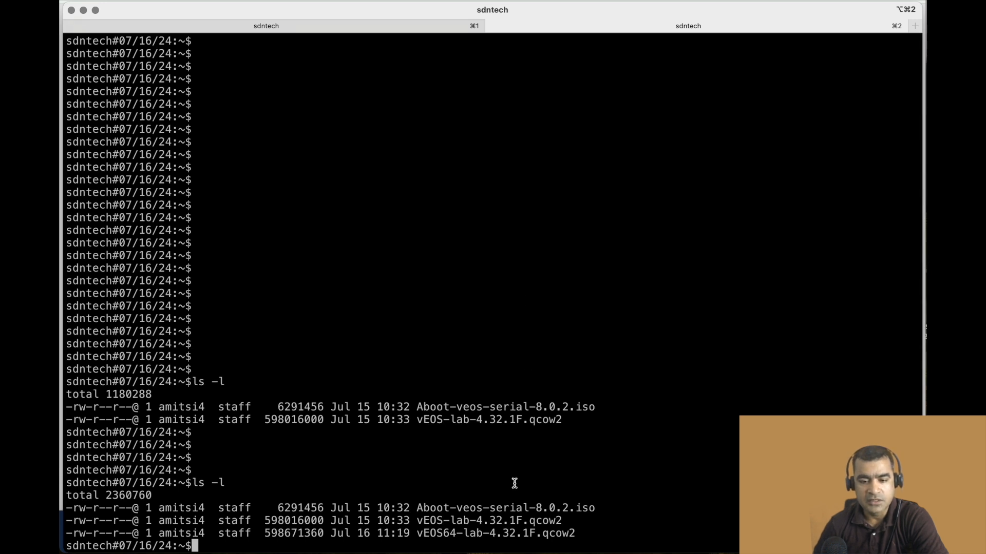
# In the terminal, check the vEOS64 and Aboot files in the directory listing and read the if and of operands in the dd manual.
pyautogui.moveTo(454, 535); pyautogui.dragTo(417, 534)
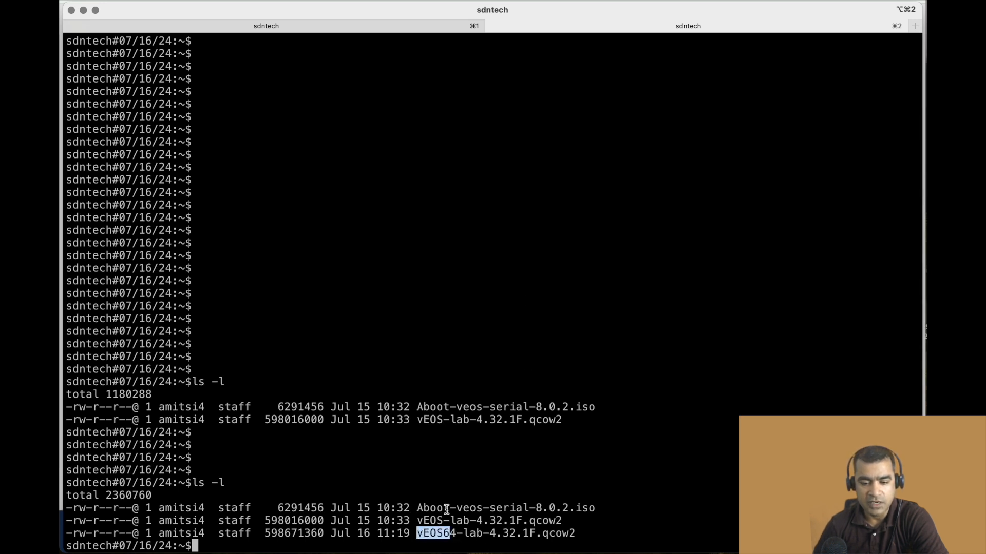
pyautogui.moveTo(456, 508); pyautogui.dragTo(412, 510)
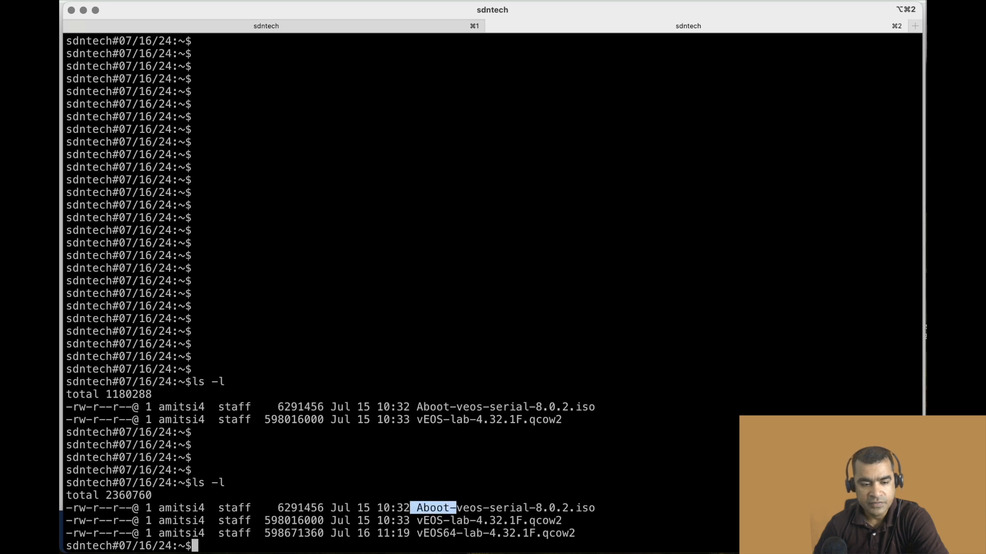
pyautogui.press('super+Tab')
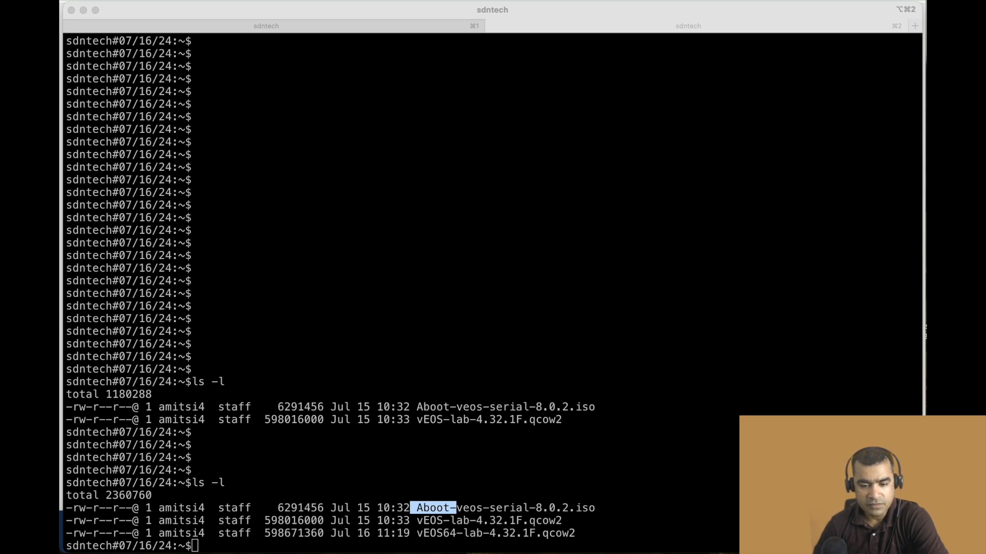
pyautogui.click(291, 27)
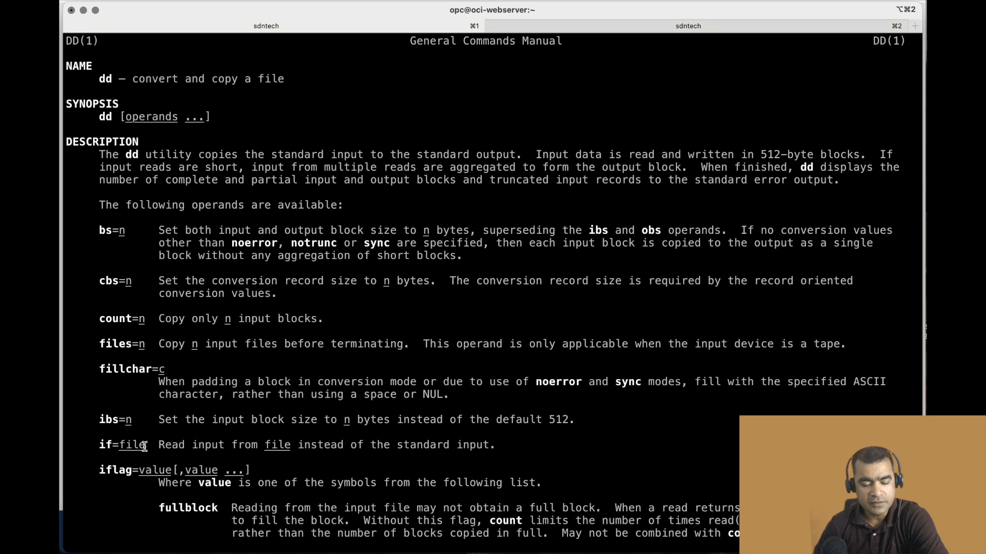
pyautogui.scroll(-7, 388, 301)
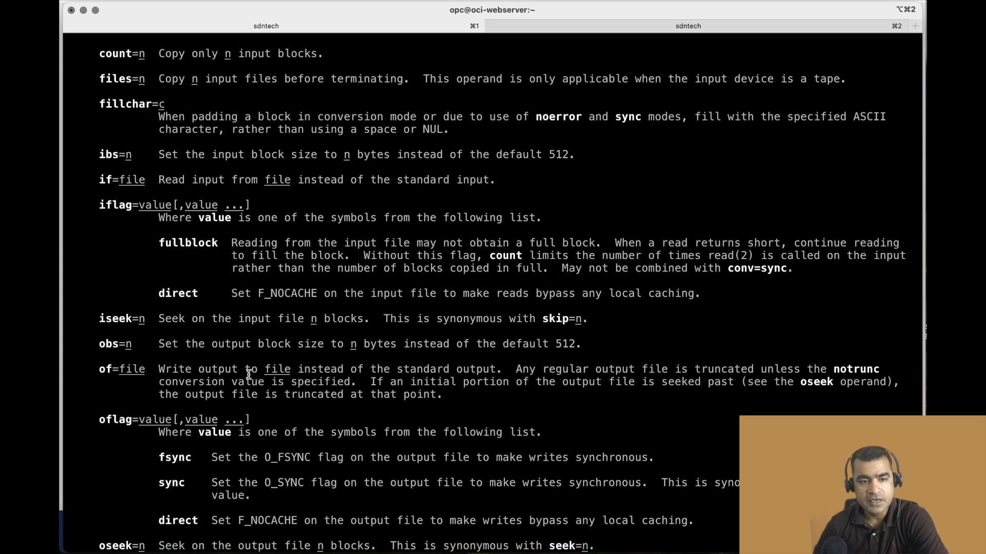
# In the terminal session with the image files, convert Aboot-veos-serial-8.0.2.iso to Aboot-veos-serial-8.0.2.img with dd.
pyautogui.click(617, 29)
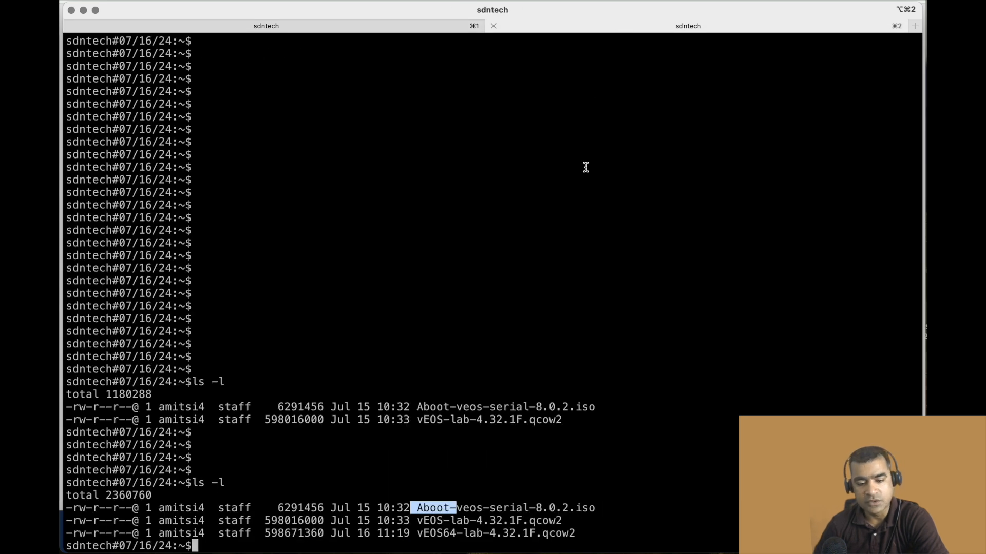
pyautogui.press('Return')
pyautogui.press('Return')
pyautogui.press('Return')
pyautogui.press('Return')
pyautogui.press('Return')
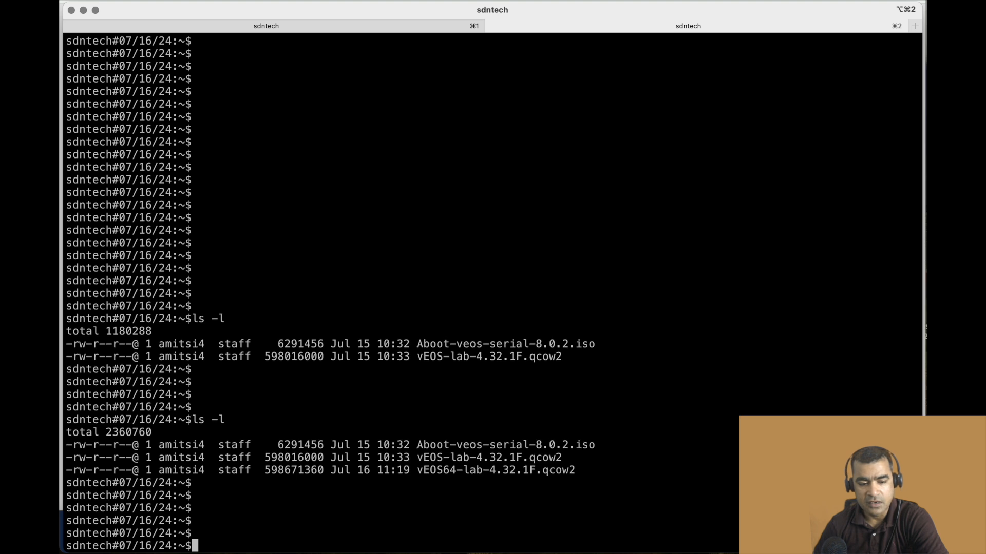
pyautogui.write('dd if=Aboot-veos-serial-8.0.2.iso of=Aboot-veos-serial-8.0.2.img')
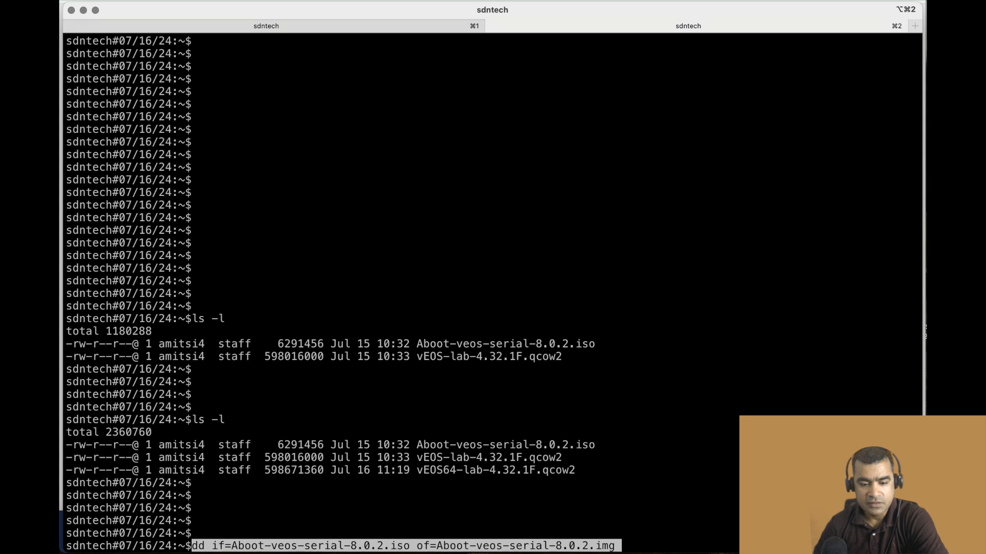
pyautogui.press('Return')
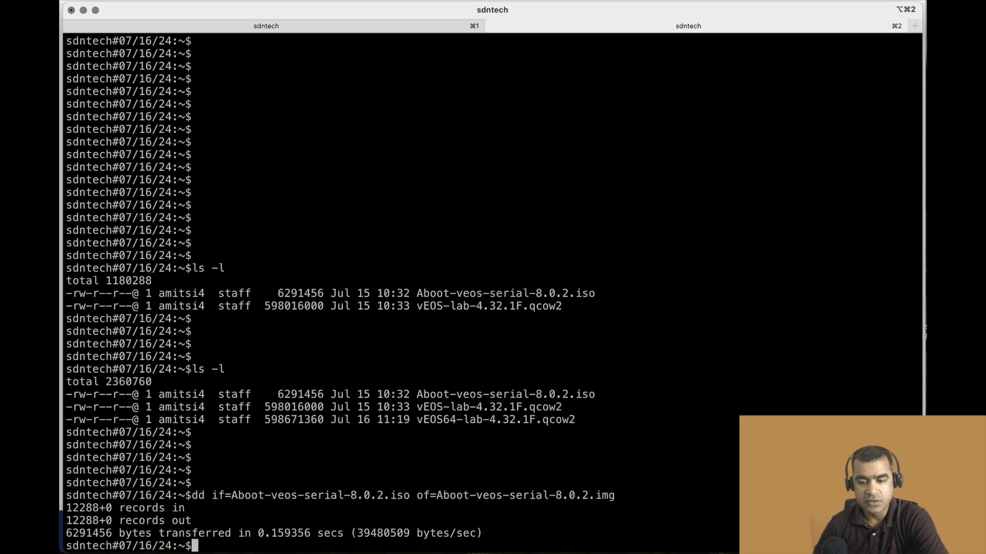
# List the directory contents in long format with ls -l to check for the Aboot .img file.
pyautogui.press('Return')
pyautogui.press('Return')
pyautogui.press('Return')
pyautogui.press('Return')
pyautogui.write('ls -l')
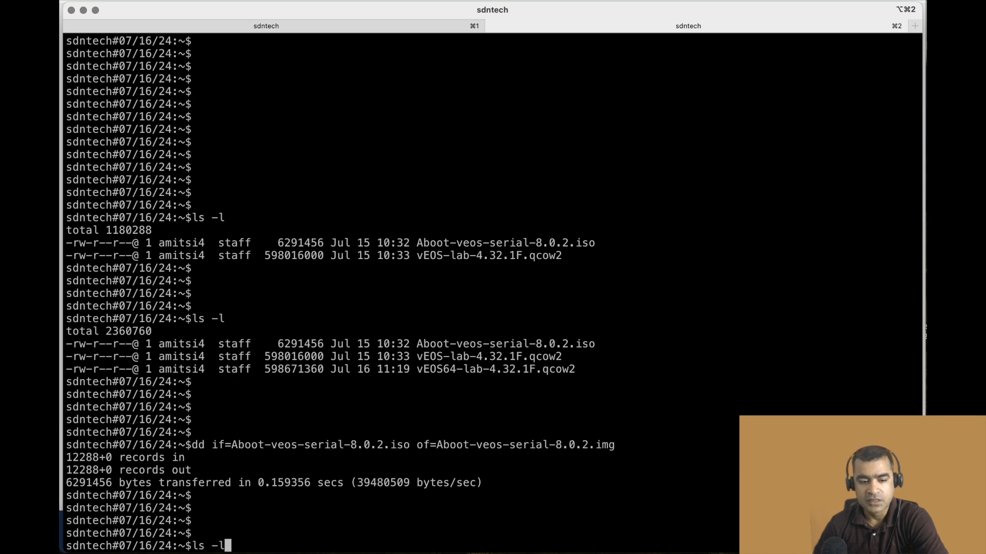
pyautogui.press('Return')
pyautogui.press('Return')
pyautogui.press('Return')
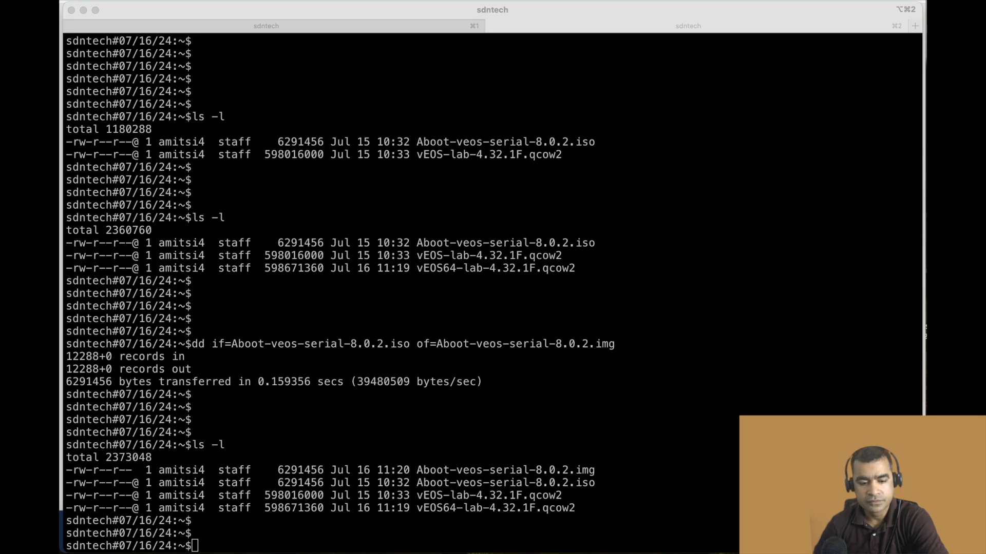
# Switch to the other terminal window and review the Homebrew installation output for qemu 9.0.1.
pyautogui.hotkey('ctrl', 'Up')
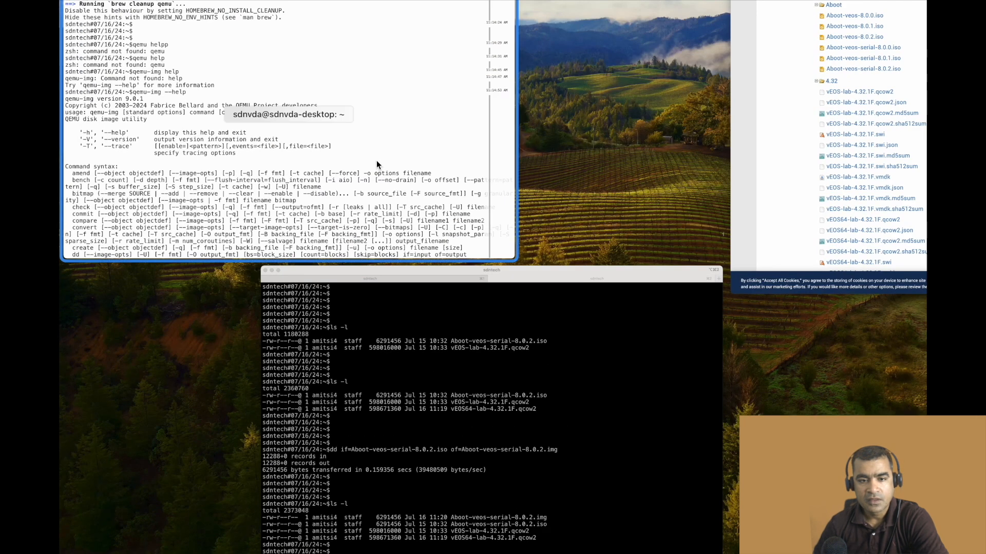
pyautogui.click(377, 160)
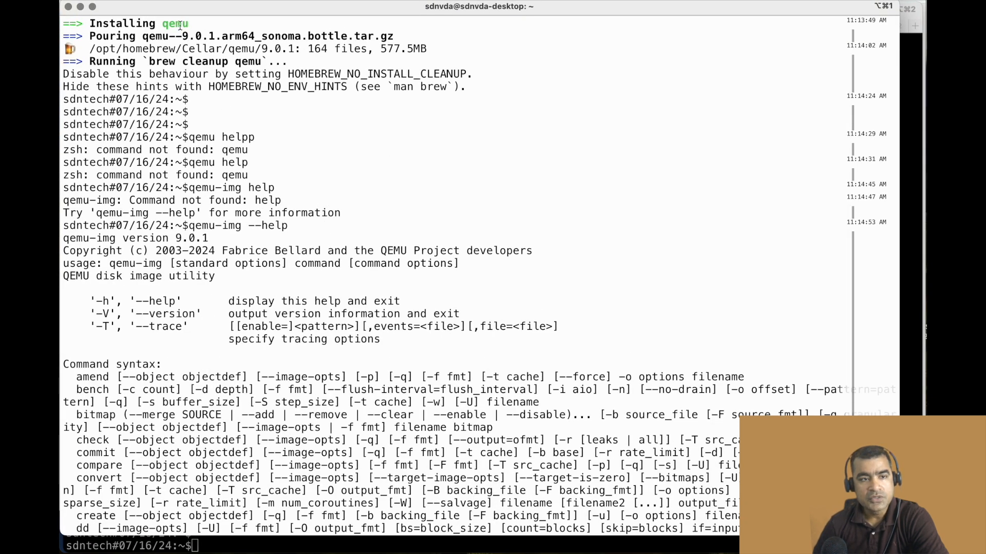
pyautogui.moveTo(144, 37); pyautogui.dragTo(245, 45)
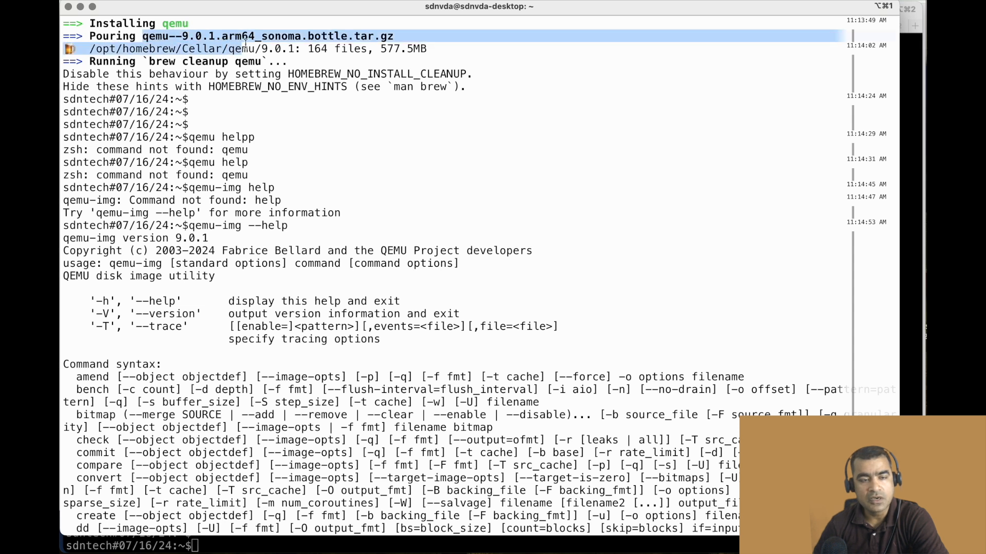
pyautogui.click(289, 160)
# Examine the qemu-img --help output, including its usage, command syntax and command parameters.
pyautogui.moveTo(289, 226); pyautogui.dragTo(189, 227)
pyautogui.scroll(-5, 479, 149)
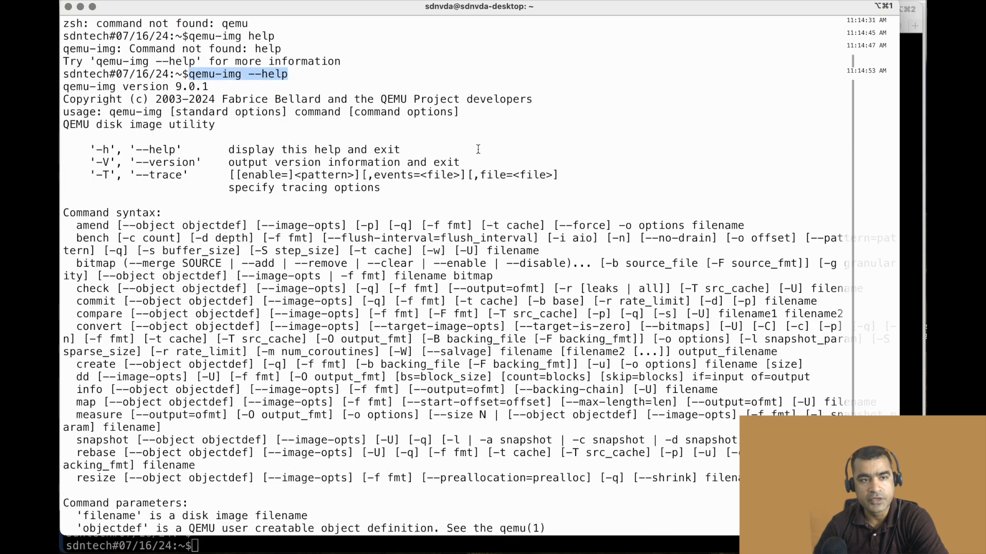
pyautogui.moveTo(216, 99); pyautogui.dragTo(62, 100)
pyautogui.scroll(-5, 561, 252)
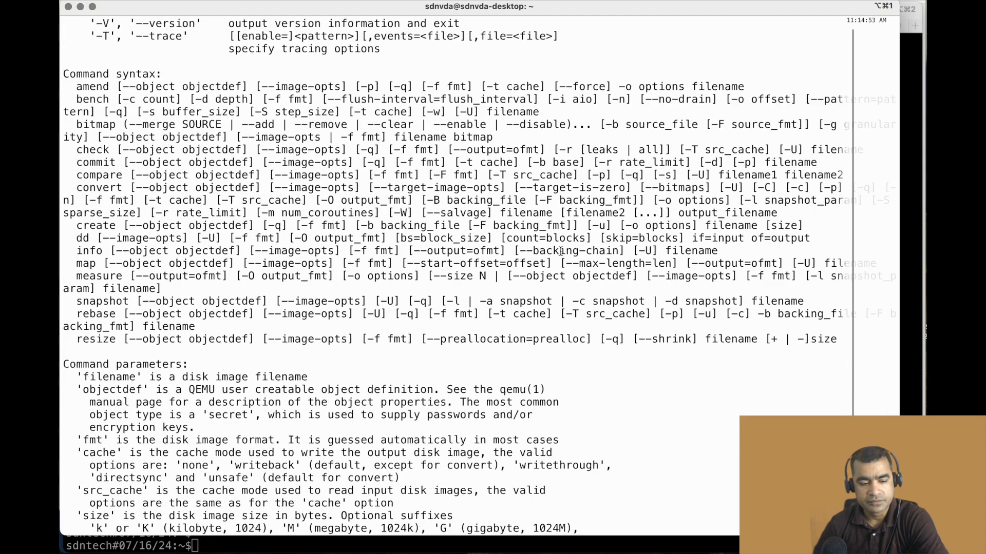
pyautogui.scroll(-5, 561, 252)
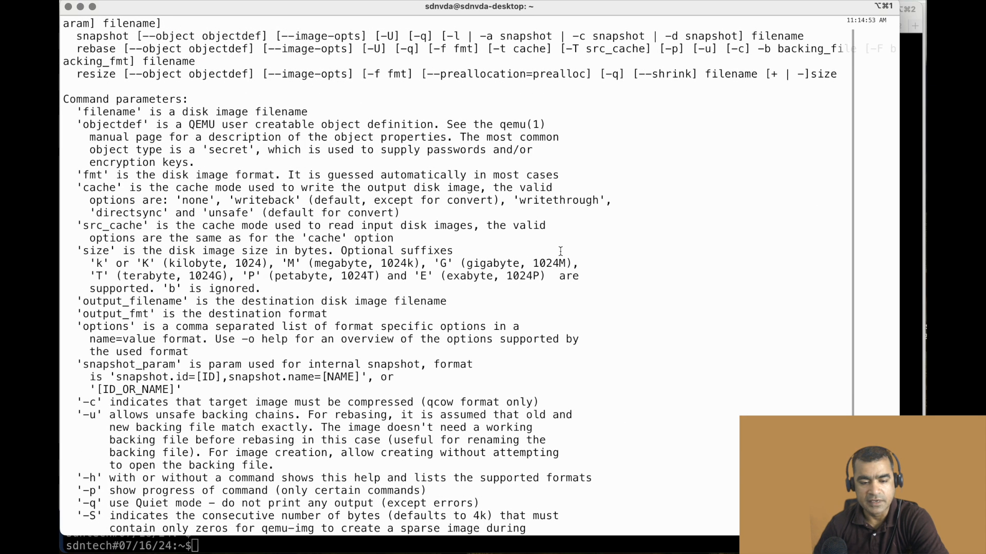
pyautogui.scroll(-5, 468, 109)
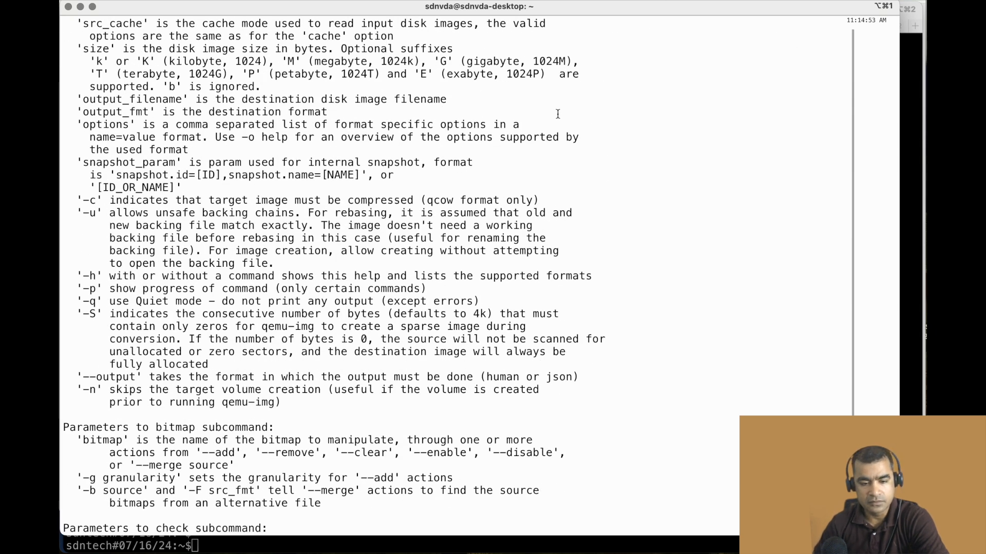
# In the terminal session with the image files, convert the raw Aboot-veos-serial-8.0.2.img to Aboot-veos-serial-8.0.2.qcow2 with qemu-img convert.
pyautogui.click(906, 106)
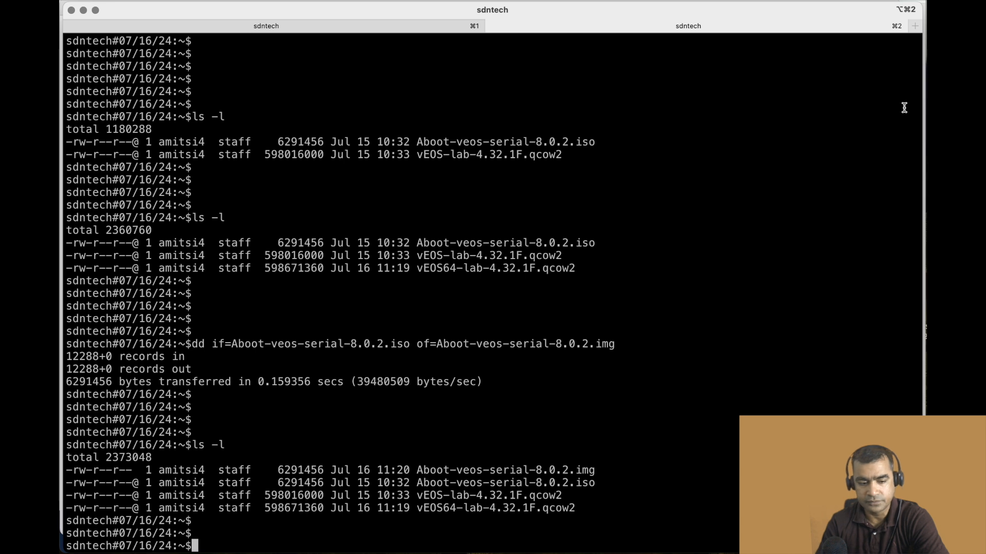
pyautogui.press('super+Tab')
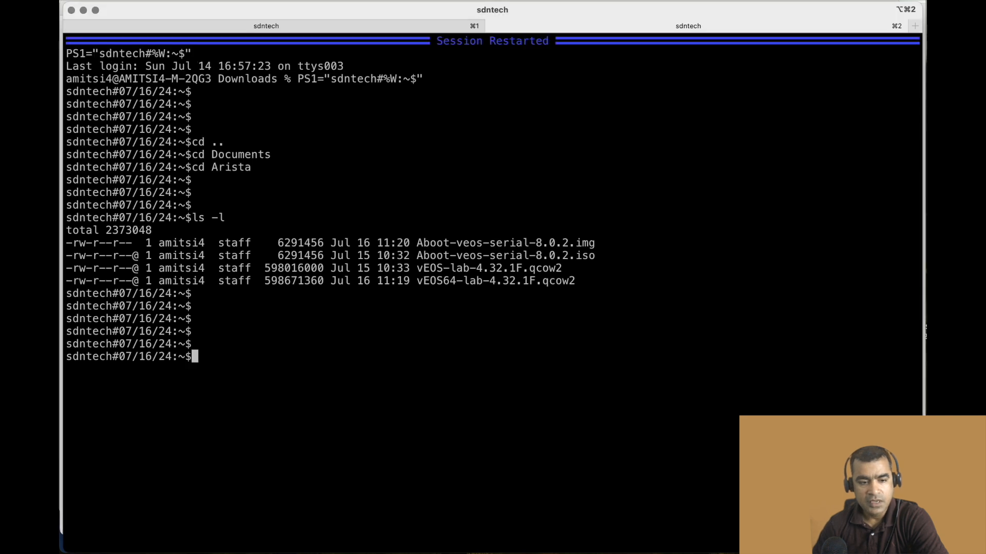
pyautogui.press('Up')
pyautogui.press('Up')
pyautogui.press('Up')
pyautogui.press('Up')
pyautogui.press('Up')
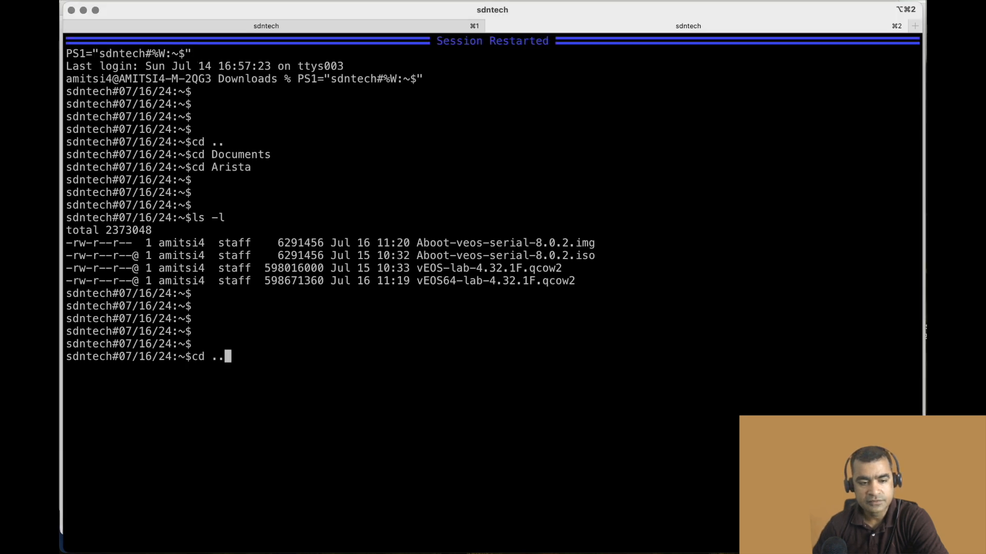
pyautogui.press('Up')
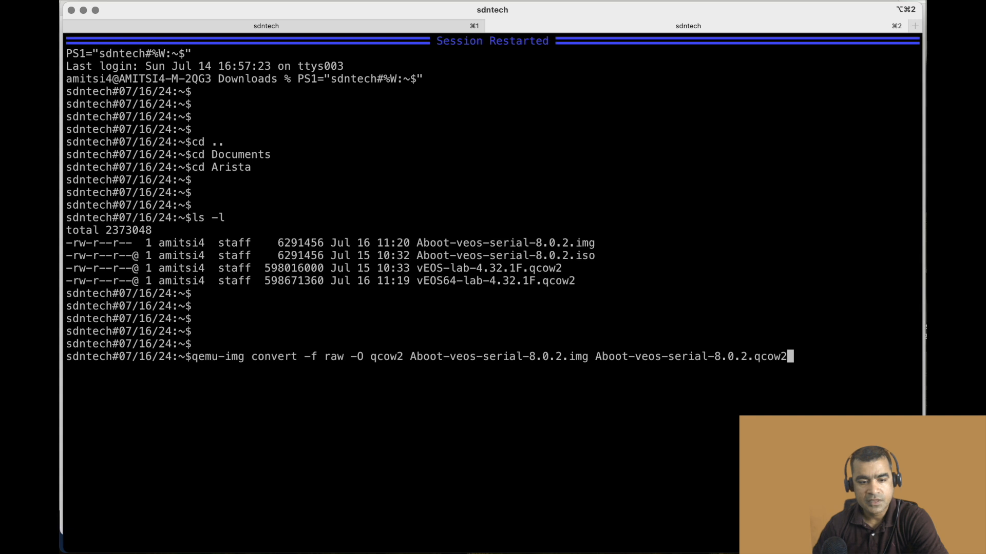
pyautogui.press('Return')
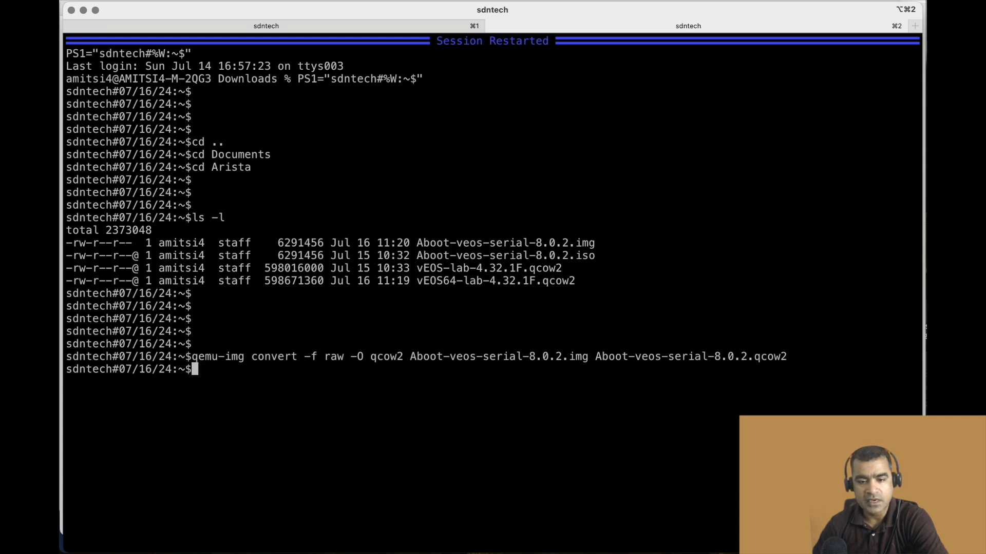
# List the directory in long format with ls -l to check for the Aboot .qcow2 file.
pyautogui.press('Return')
pyautogui.press('Return')
pyautogui.press('Return')
pyautogui.press('Return')
pyautogui.write('ls -l')
pyautogui.press('Return')
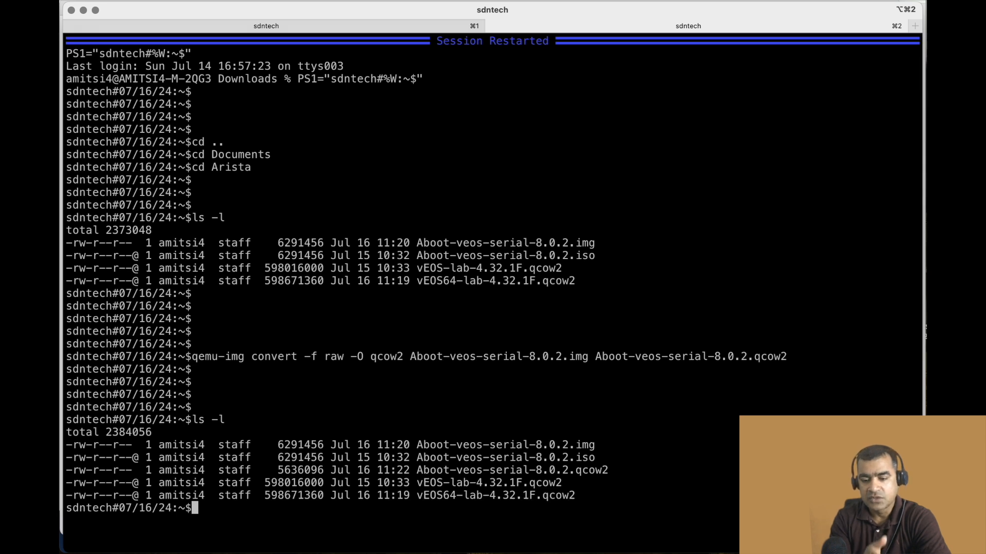
# Switch to Cisco Modeling Labs in the browser and open the node and image definitions.
pyautogui.press('super+Tab')
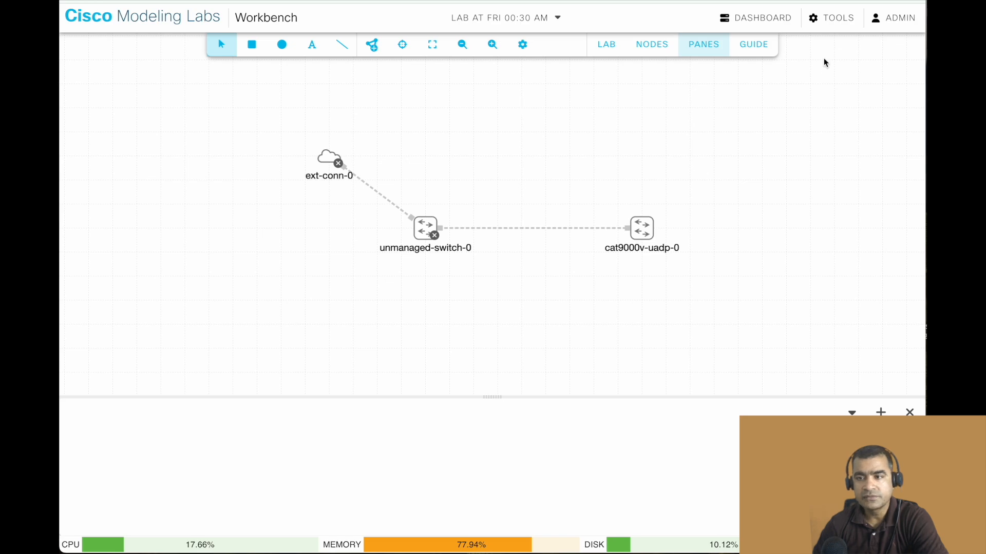
pyautogui.click(839, 23)
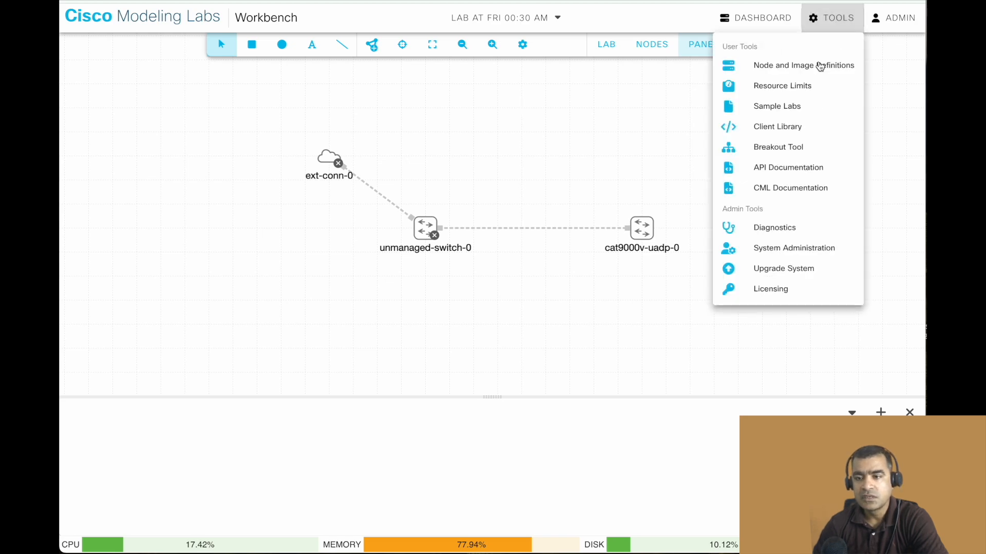
pyautogui.click(818, 66)
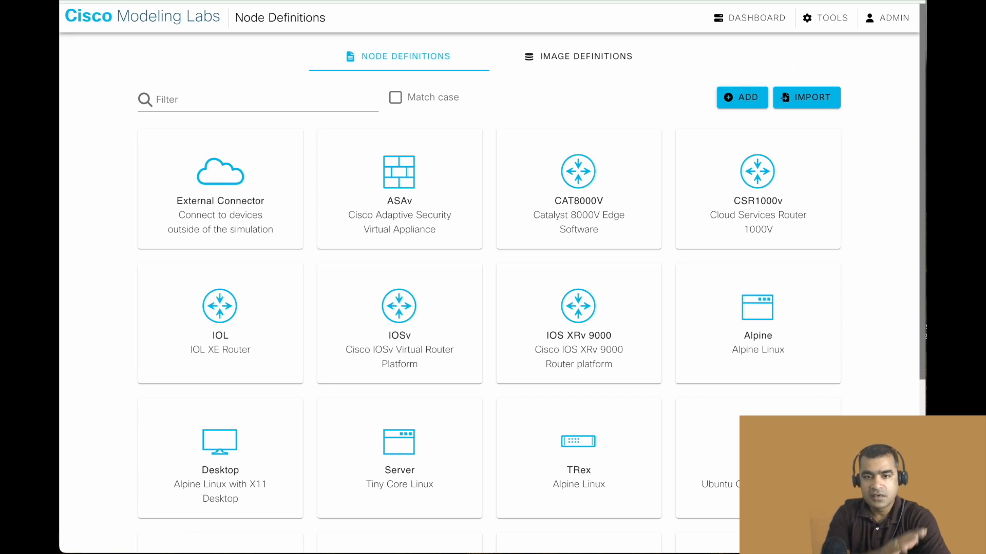
# Start a new node definition with ID vEOS, description "Arsita EOS switches" and nature switch.
pyautogui.click(734, 98)
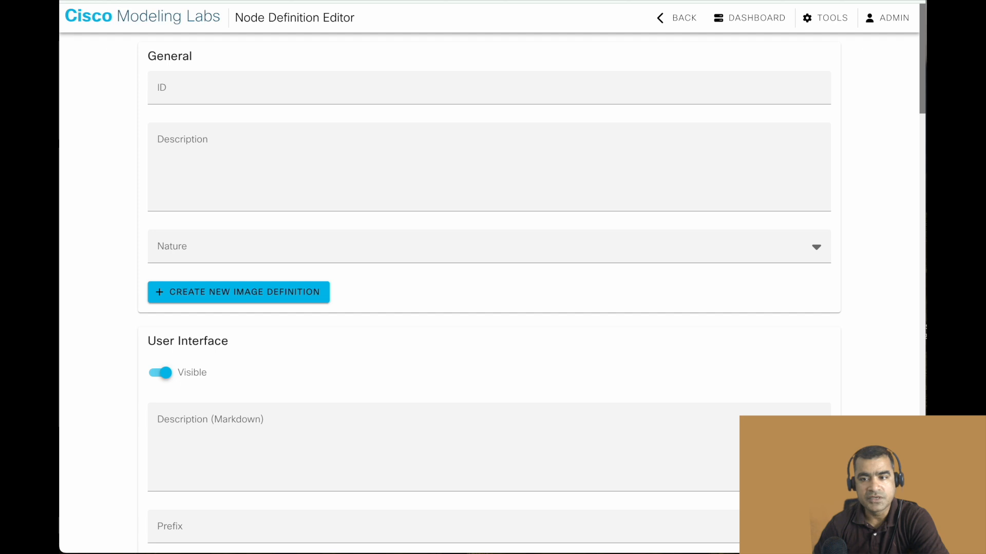
pyautogui.click(211, 85)
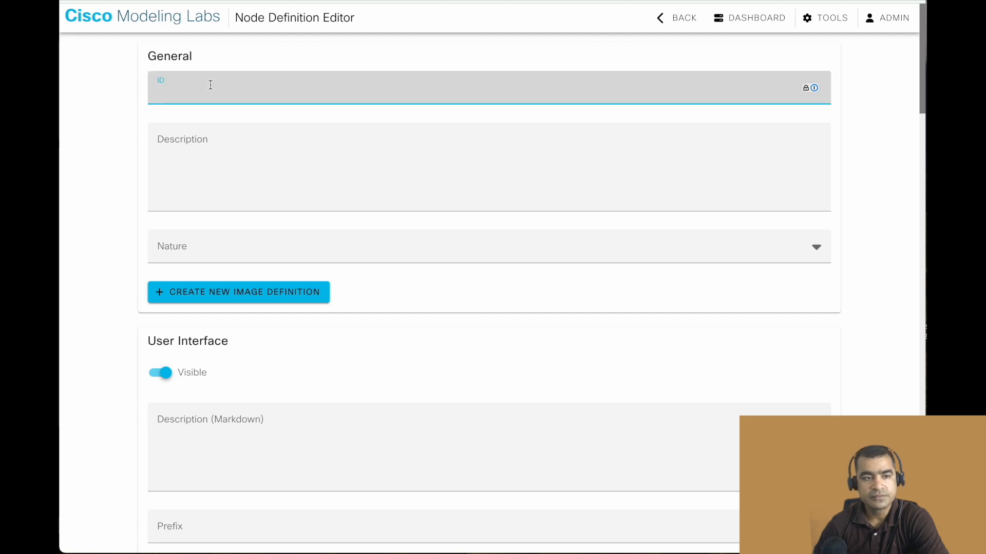
pyautogui.write('vEOS')
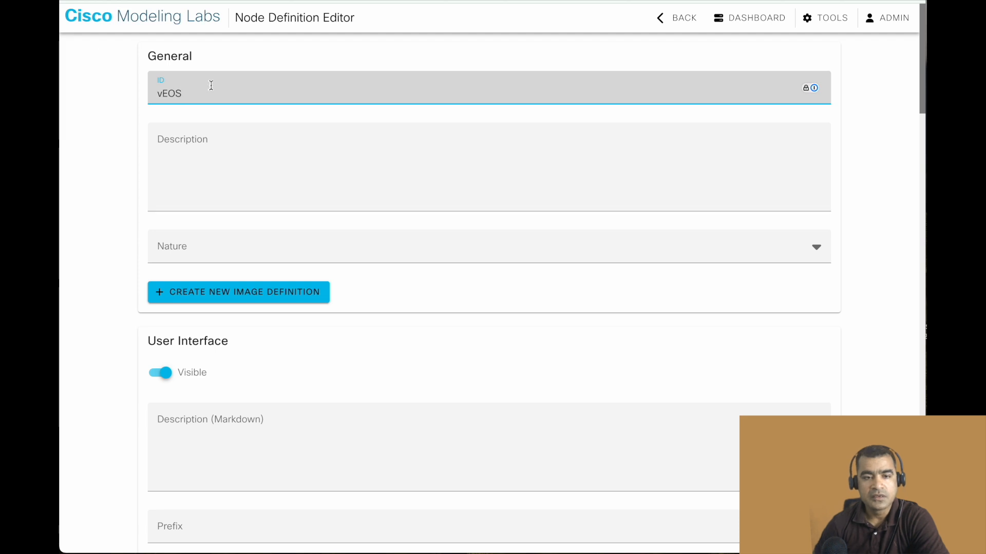
pyautogui.click(220, 159)
pyautogui.write('Arsita ')
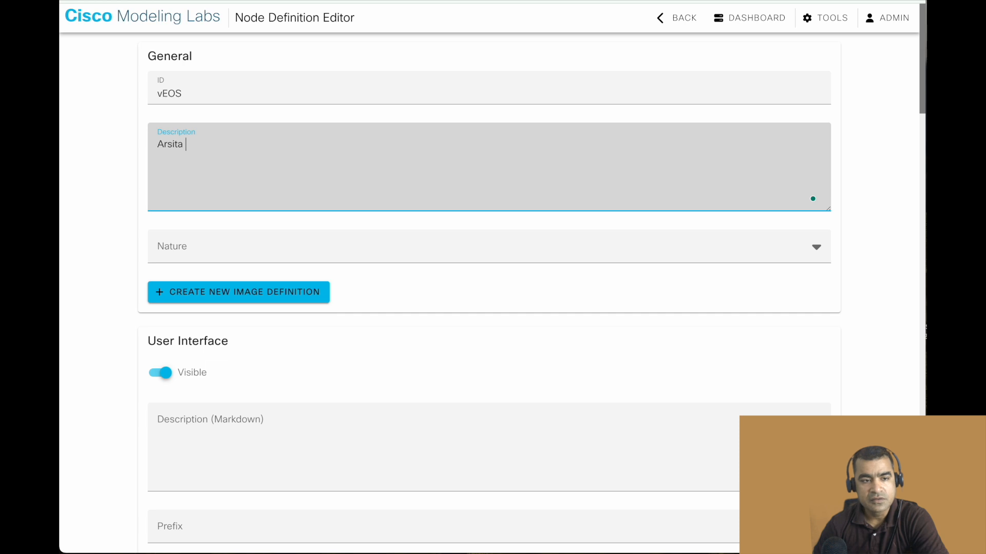
pyautogui.write('EOS sw')
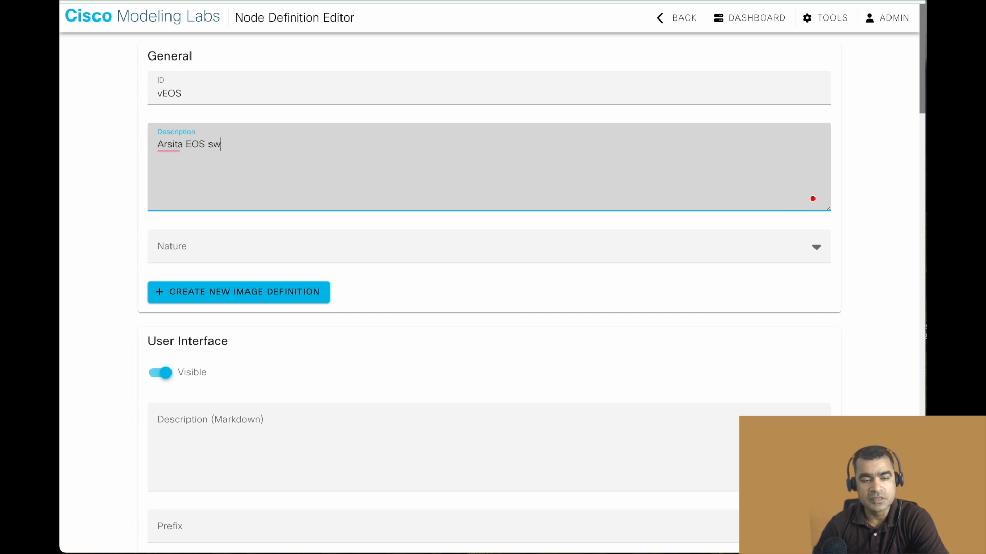
pyautogui.write('icthecs')
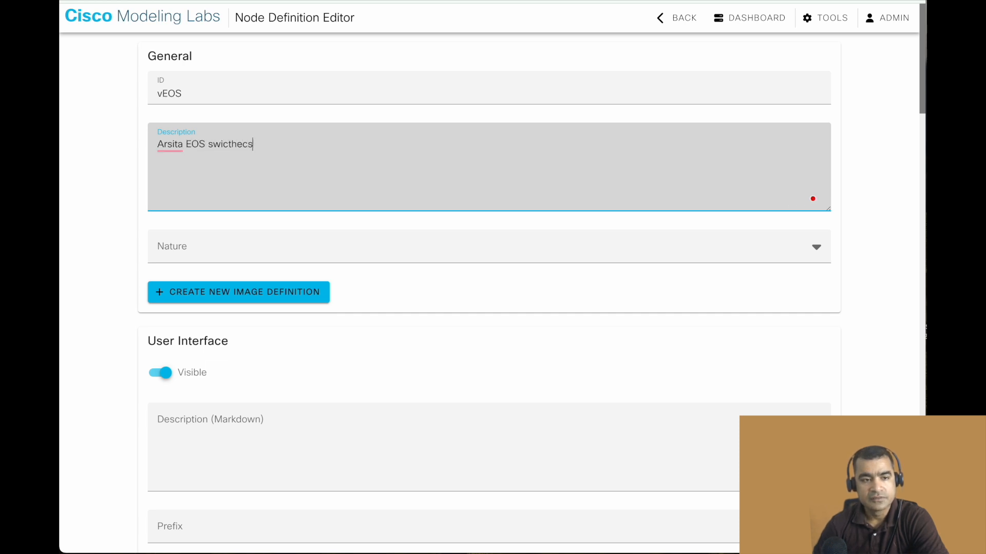
pyautogui.press('BackSpace')
pyautogui.press('BackSpace')
pyautogui.press('BackSpace')
pyautogui.press('BackSpace')
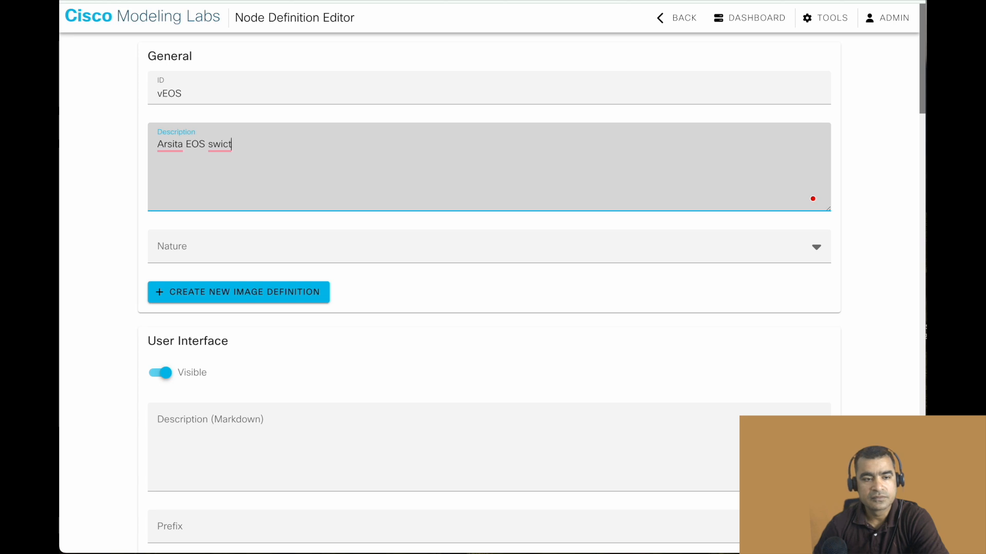
pyautogui.press('BackSpace')
pyautogui.press('BackSpace')
pyautogui.press('BackSpace')
pyautogui.write('itches')
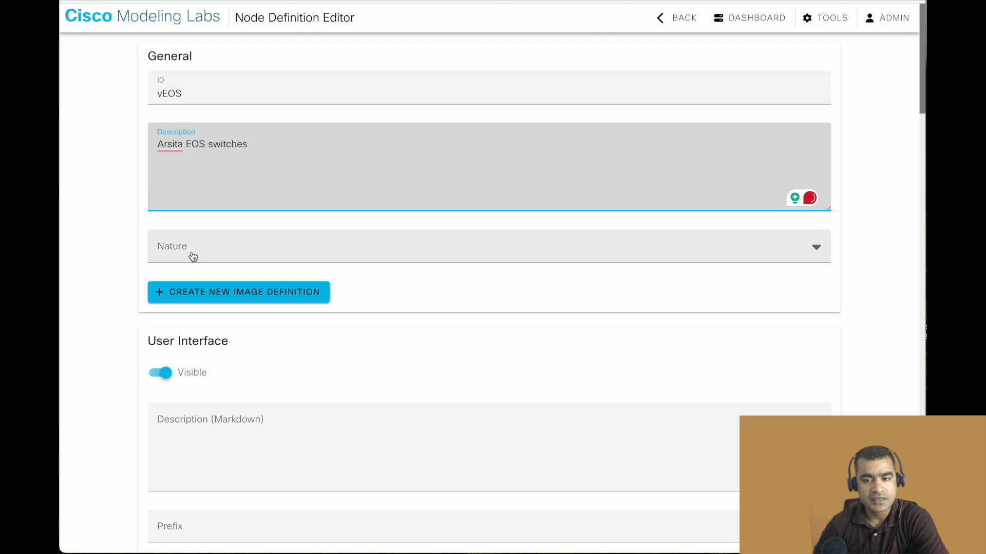
pyautogui.click(193, 256)
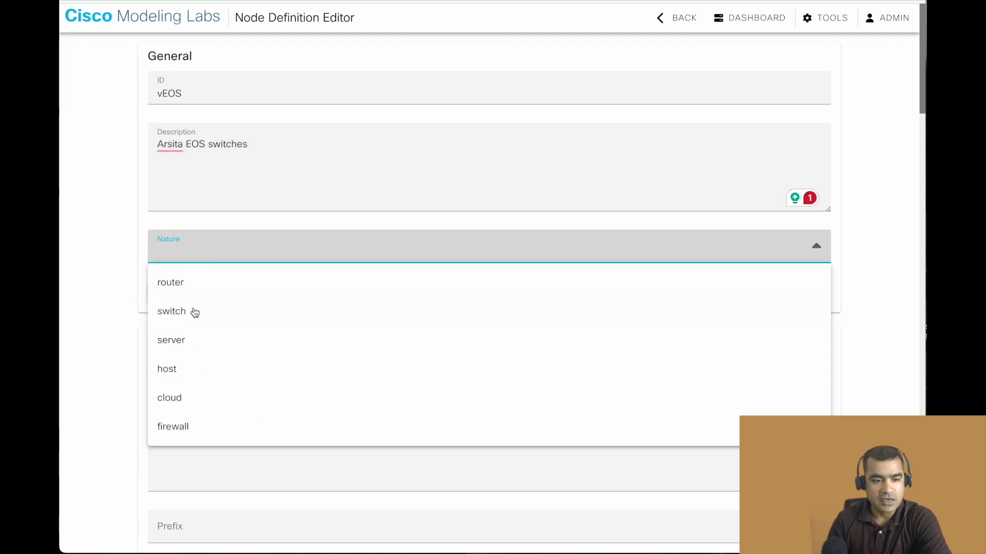
pyautogui.click(195, 312)
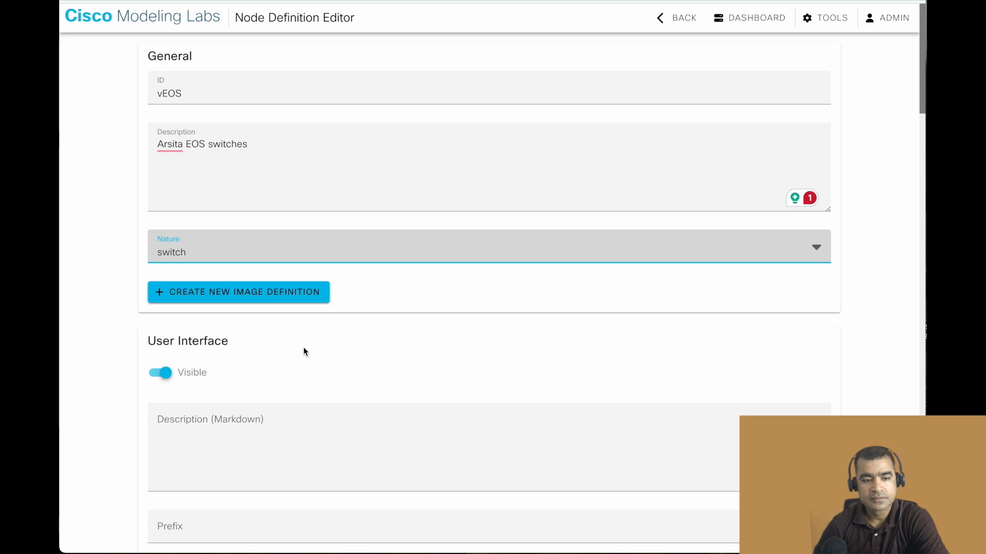
# Open the form for a new image definition and go back to the node definitions list.
pyautogui.click(260, 293)
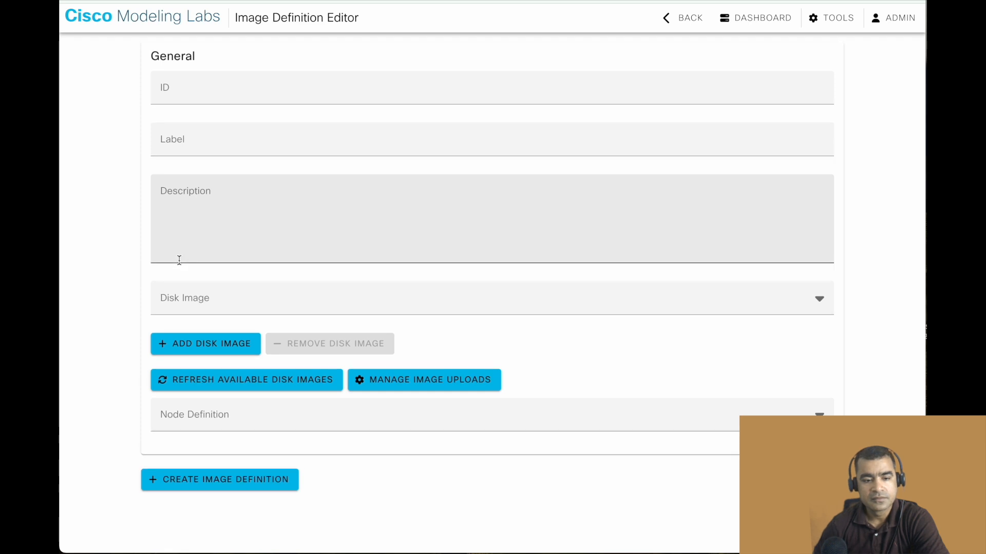
pyautogui.click(686, 19)
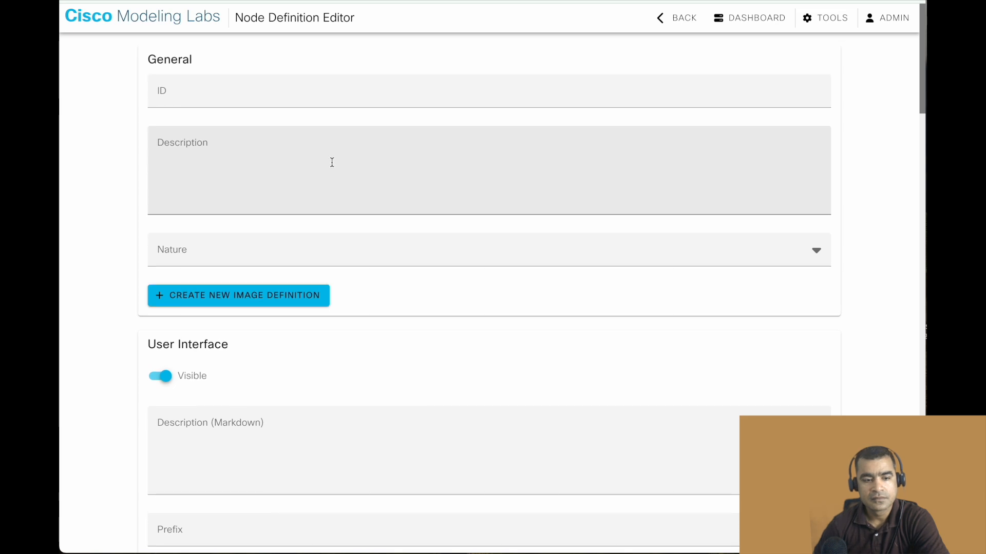
pyautogui.click(677, 20)
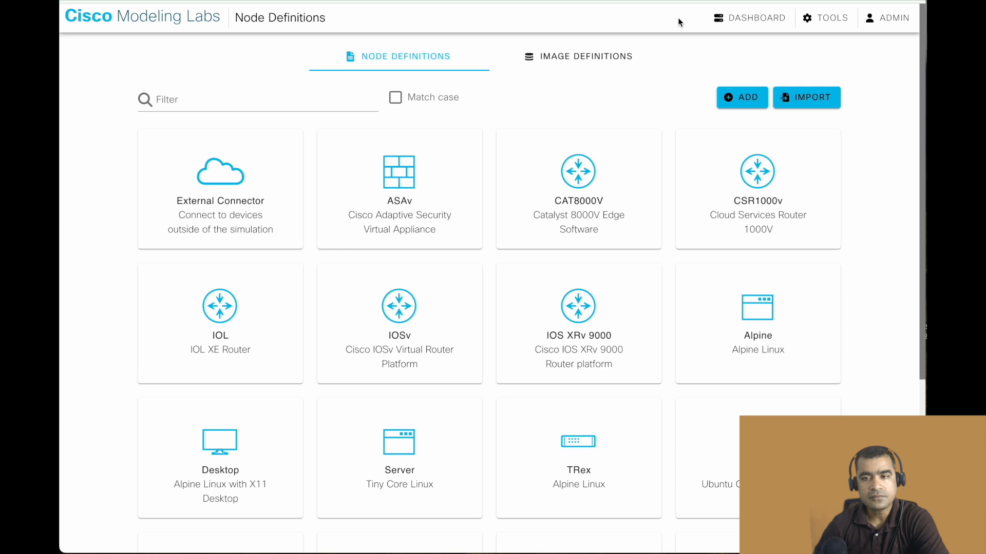
# Add a new node definition and enter vEOS as its ID.
pyautogui.click(725, 97)
pyautogui.click(253, 82)
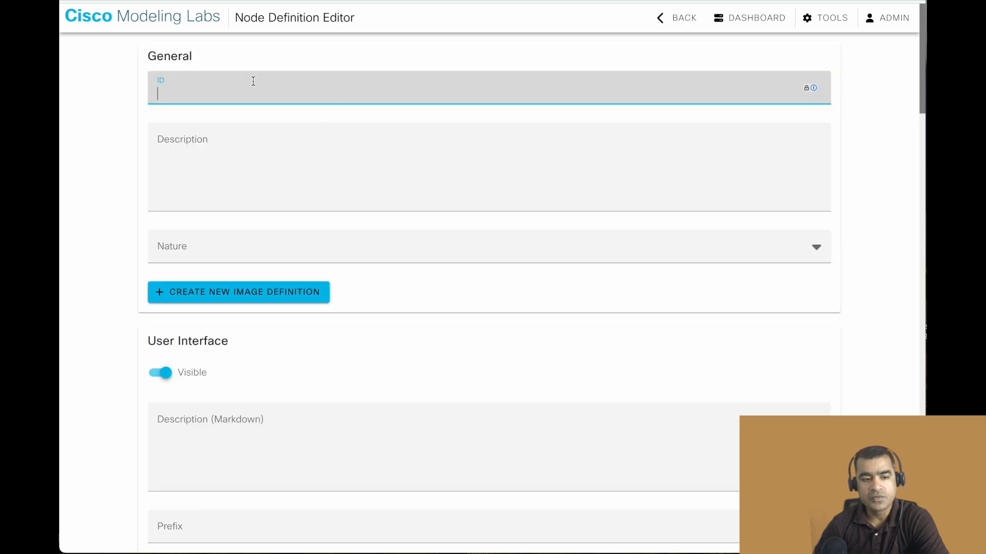
pyautogui.write('vEOS')
# Enter "Arista Switch" as the node definition's general description and set its nature to switch.
pyautogui.click(256, 132)
pyautogui.write('Arsiat')
pyautogui.press('BackSpace')
pyautogui.press('BackSpace')
pyautogui.press('BackSpace')
pyautogui.press('BackSpace')
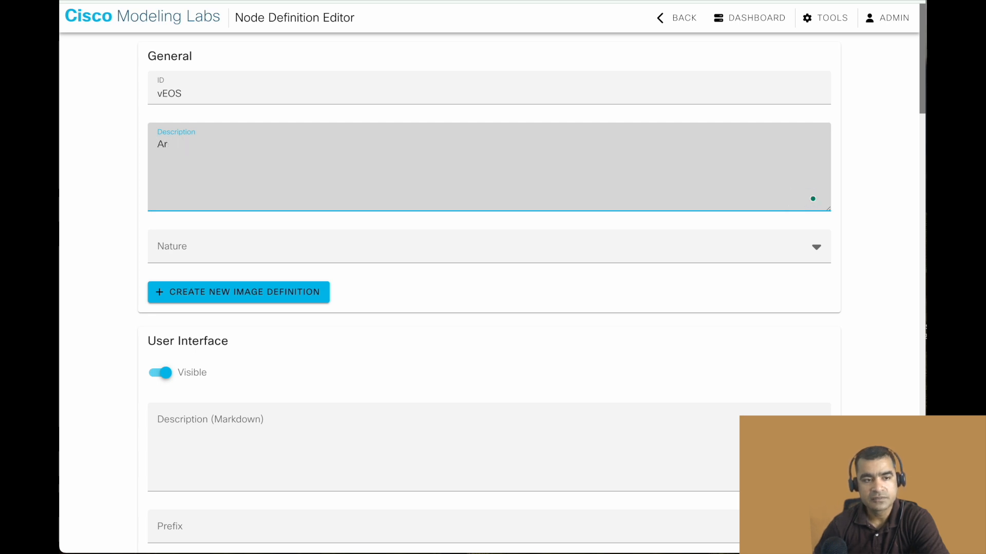
pyautogui.write('ista Switch')
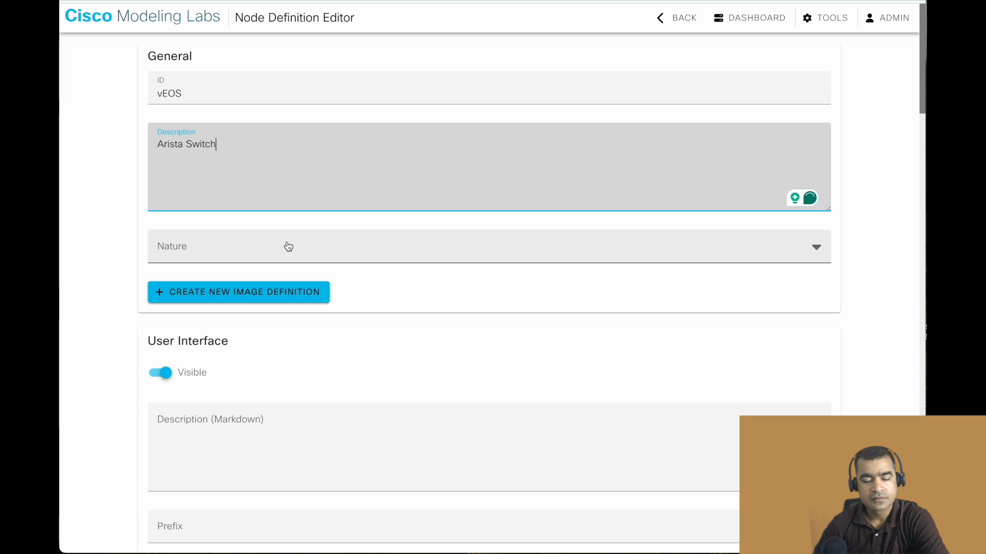
pyautogui.click(288, 246)
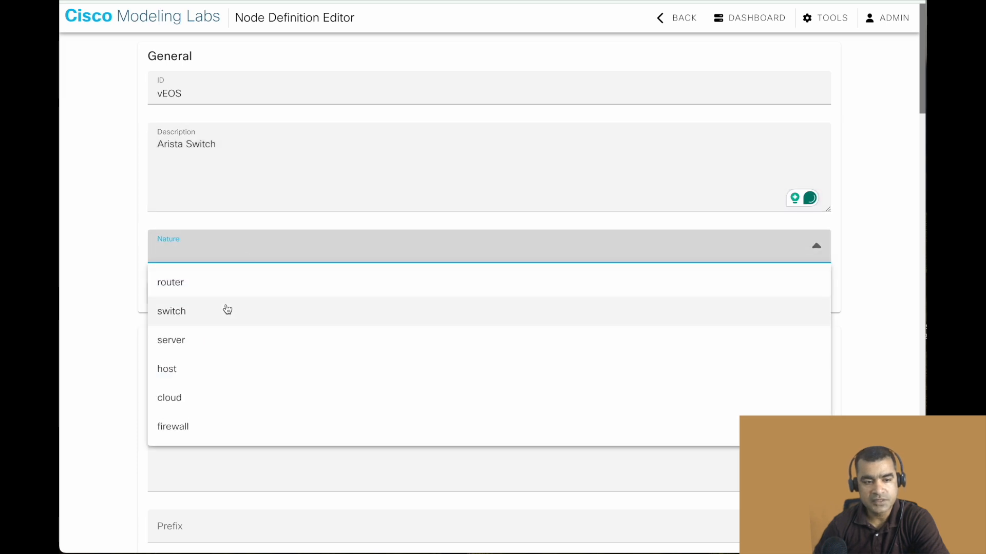
pyautogui.click(228, 310)
# In the User Interface section, set the prefix to vEOS, the icon to switch and the label to vEOS.
pyautogui.scroll(-1, 331, 368)
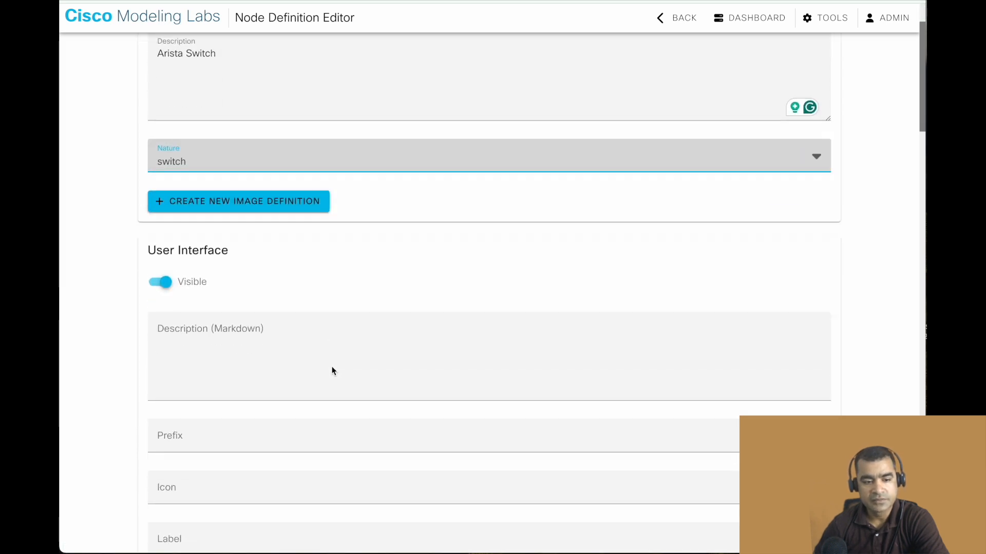
pyautogui.scroll(-1, 332, 371)
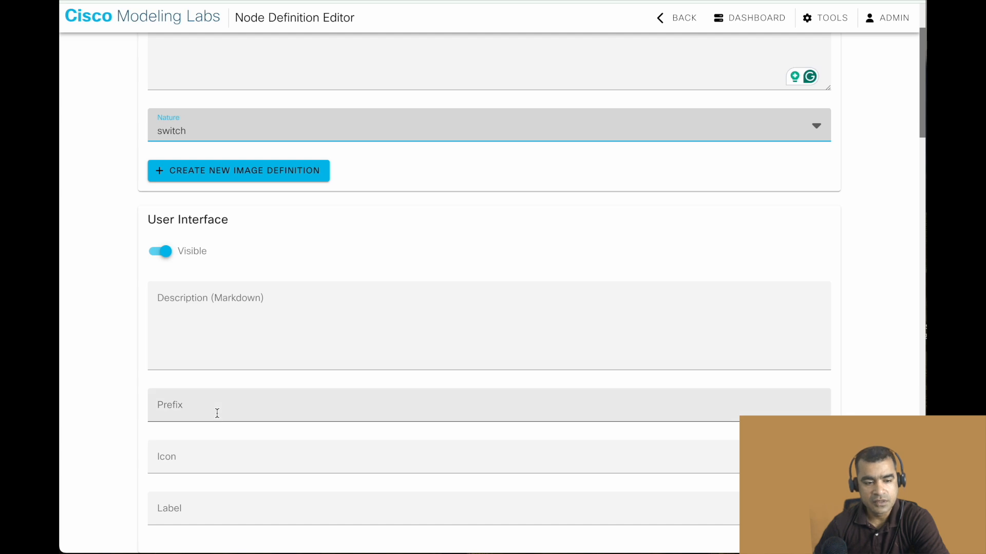
pyautogui.click(216, 414)
pyautogui.write('vEOS')
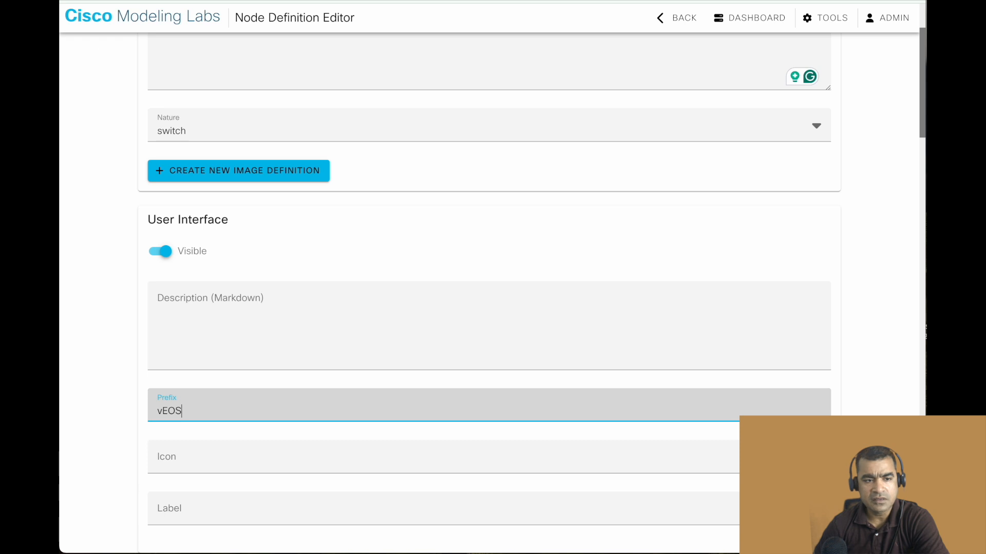
pyautogui.click(236, 466)
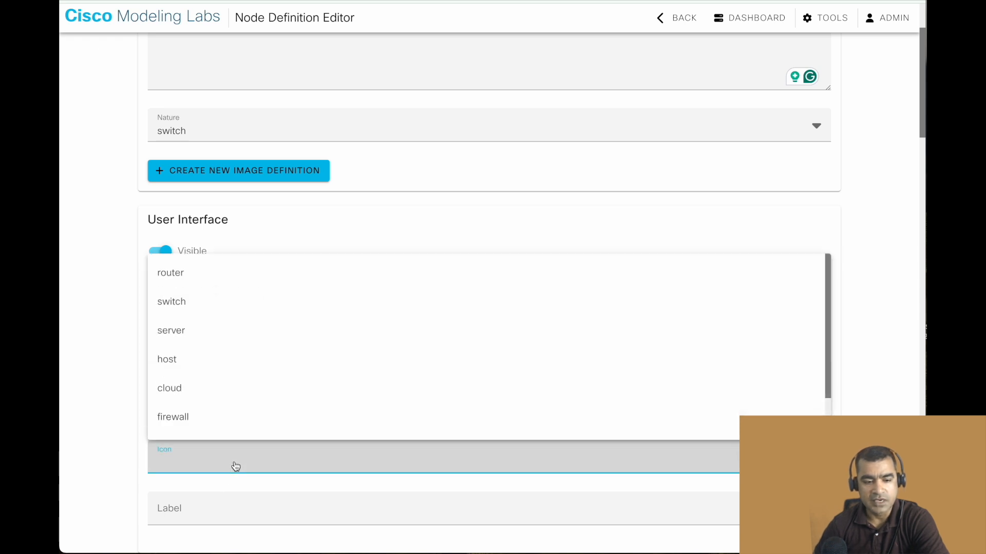
pyautogui.click(209, 302)
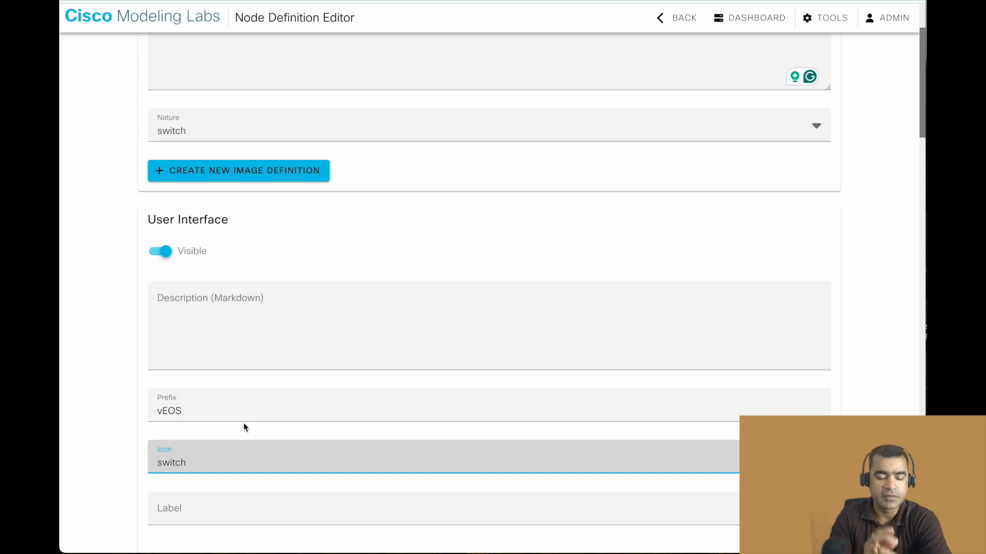
pyautogui.click(215, 514)
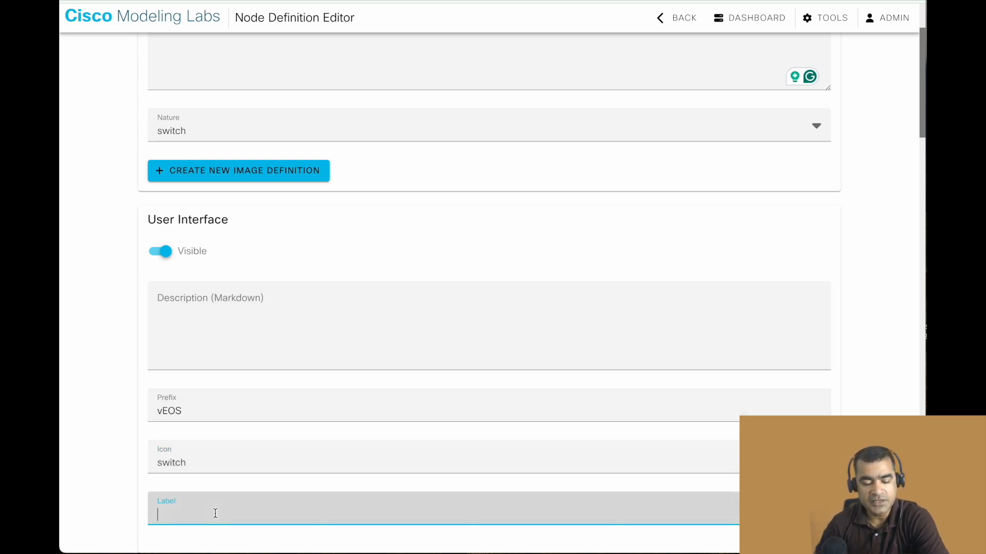
pyautogui.write('vEOS')
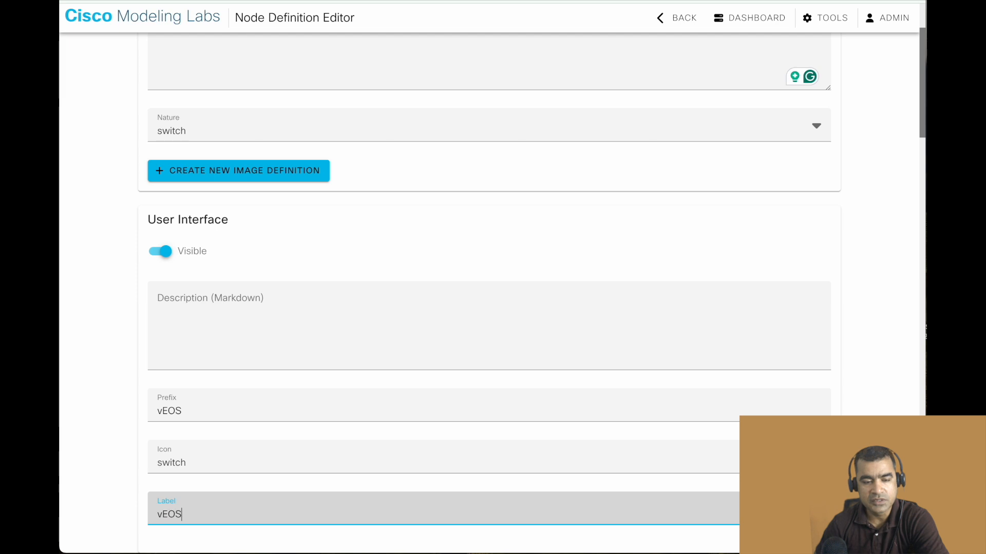
# Set the domain driver to KVM in the Linux Native Simulation section.
pyautogui.scroll(-4, 274, 380)
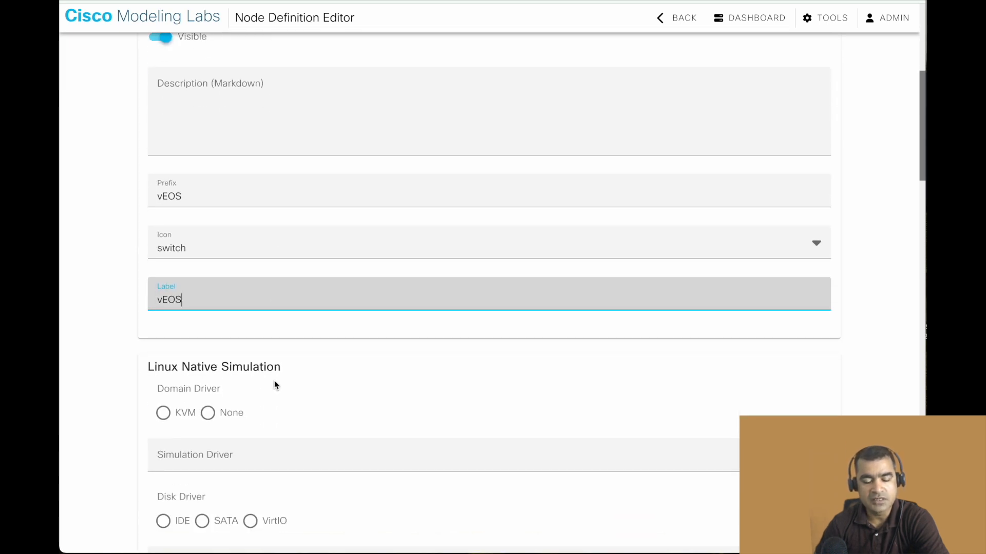
pyautogui.click(173, 420)
pyautogui.scroll(-1, 362, 379)
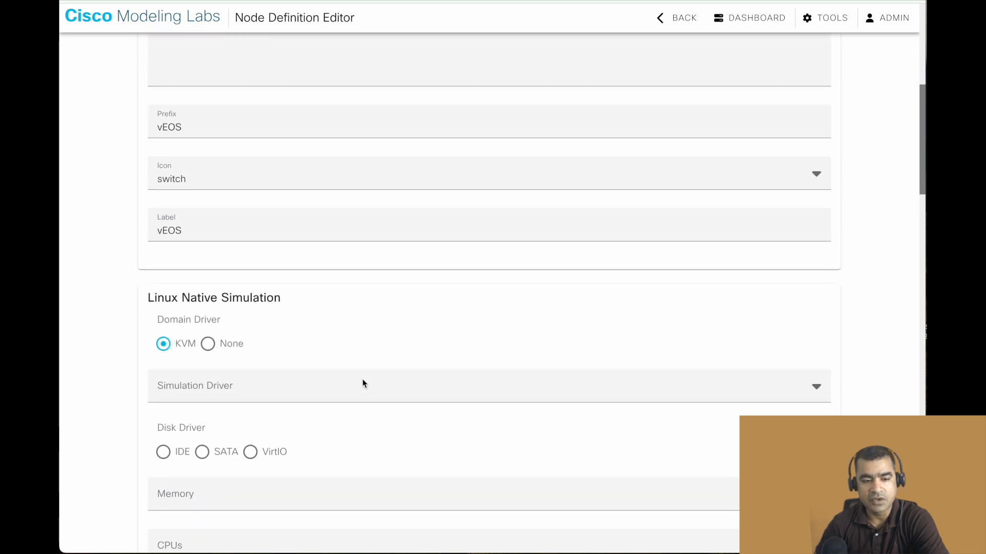
# Set the simulation driver to server and the memory to 2048 MiB in the Linux Native Simulation section.
pyautogui.click(329, 387)
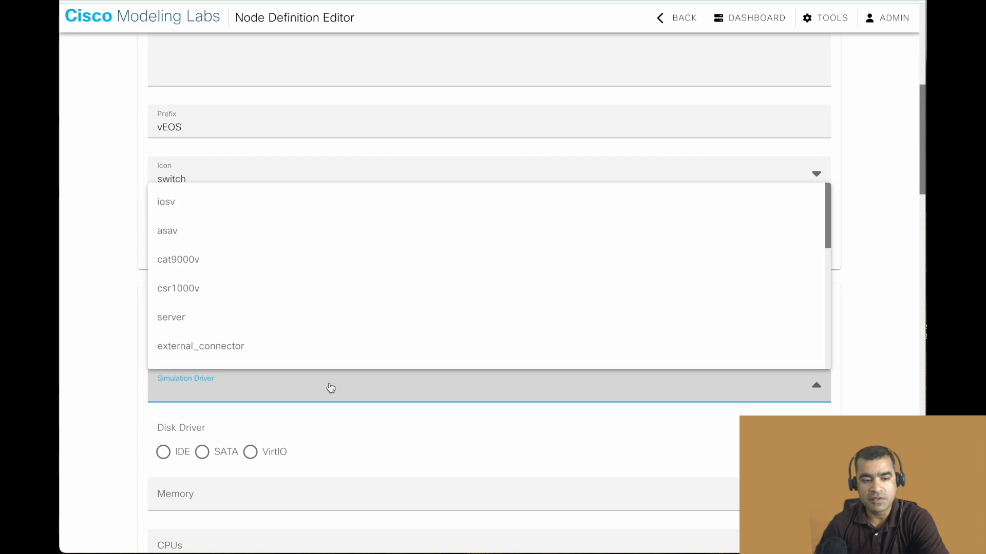
pyautogui.click(332, 318)
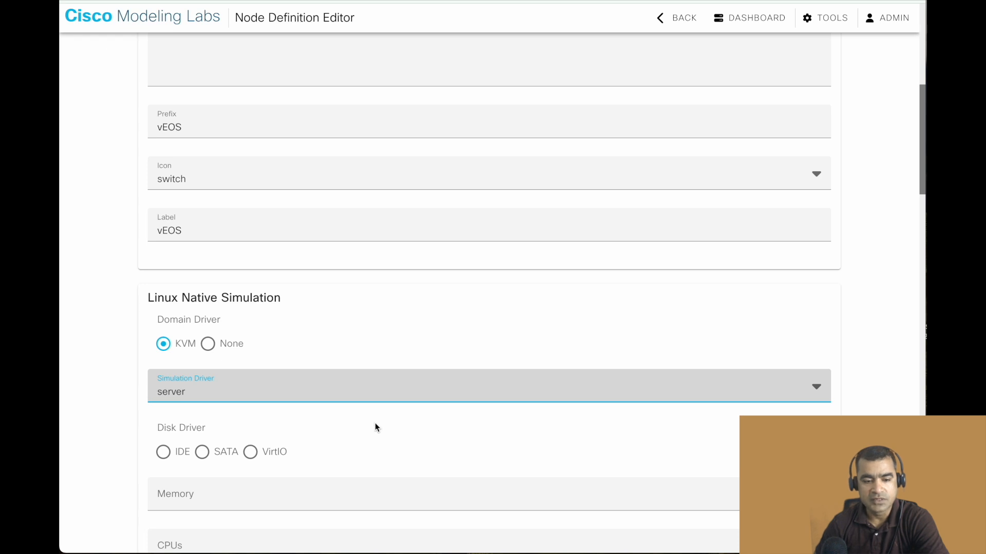
pyautogui.scroll(-1, 375, 424)
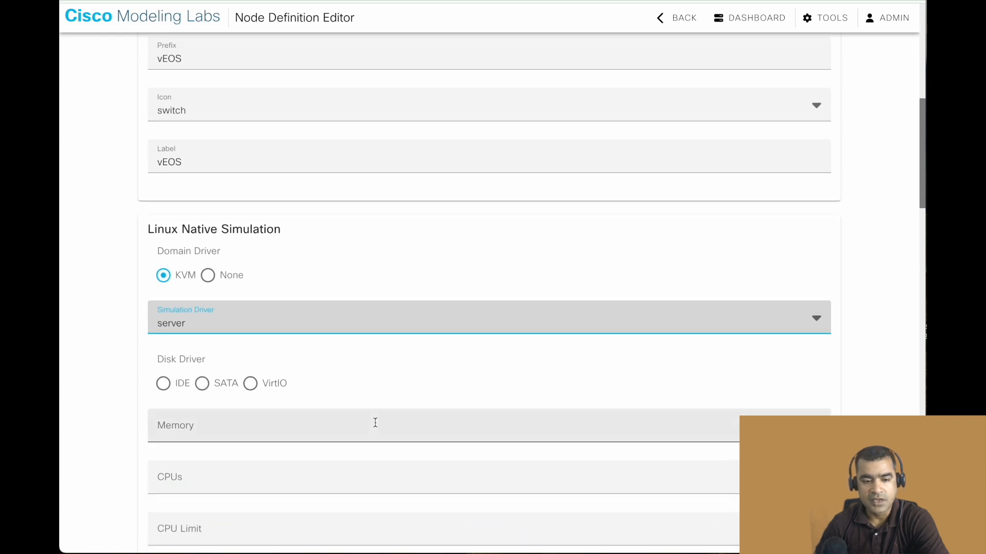
pyautogui.scroll(-1, 374, 422)
pyautogui.click(374, 369)
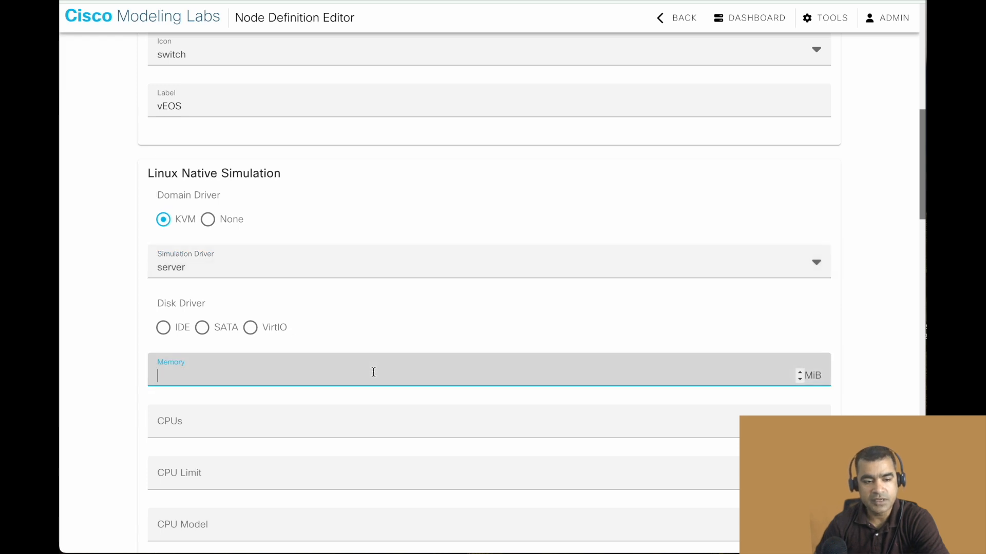
pyautogui.write('2048')
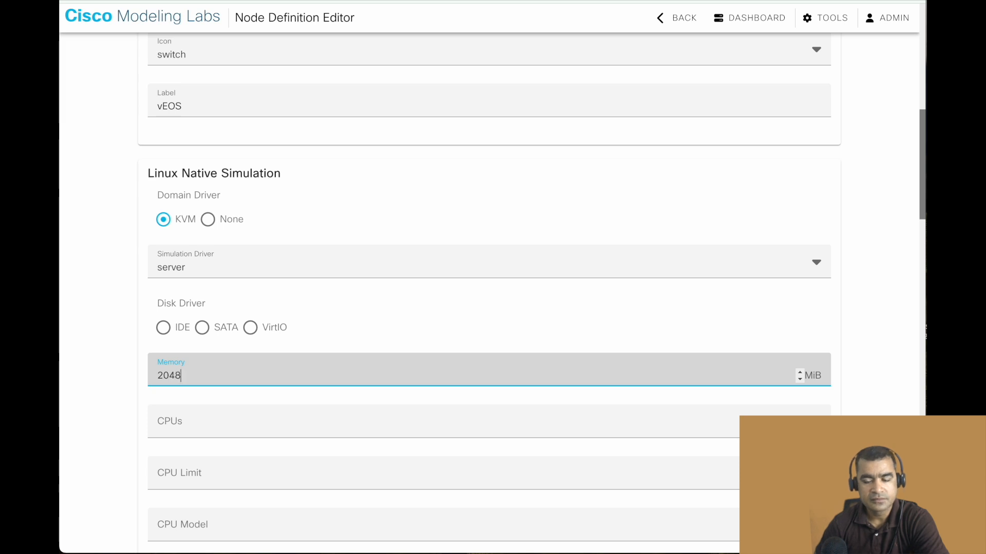
# Set the number of CPUs to 2 and the CPU limit to 80%.
pyautogui.click(383, 434)
pyautogui.write('2')
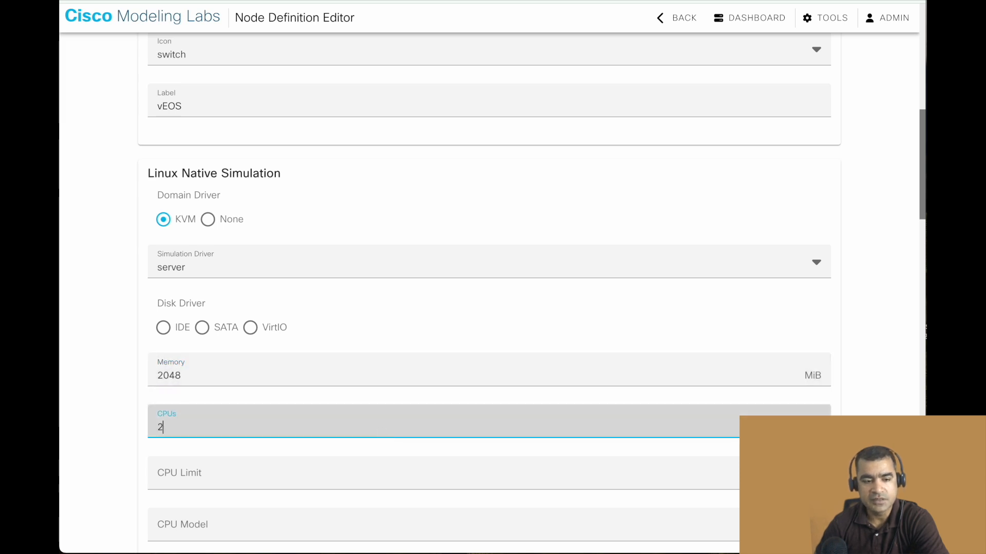
pyautogui.click(326, 467)
pyautogui.write('80')
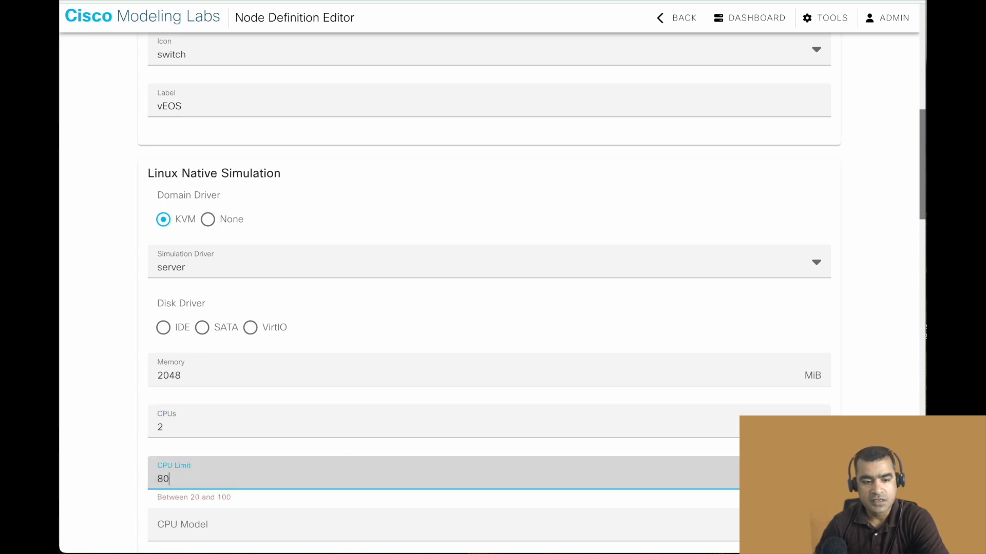
# Set the network driver to E1000 in the Linux Native Simulation section.
pyautogui.scroll(-2, 347, 448)
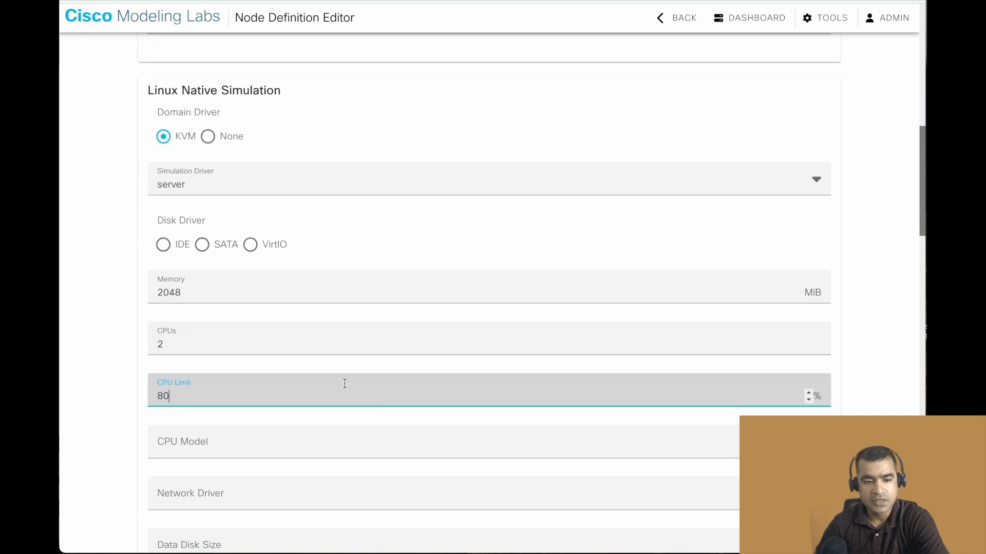
pyautogui.scroll(-2, 357, 414)
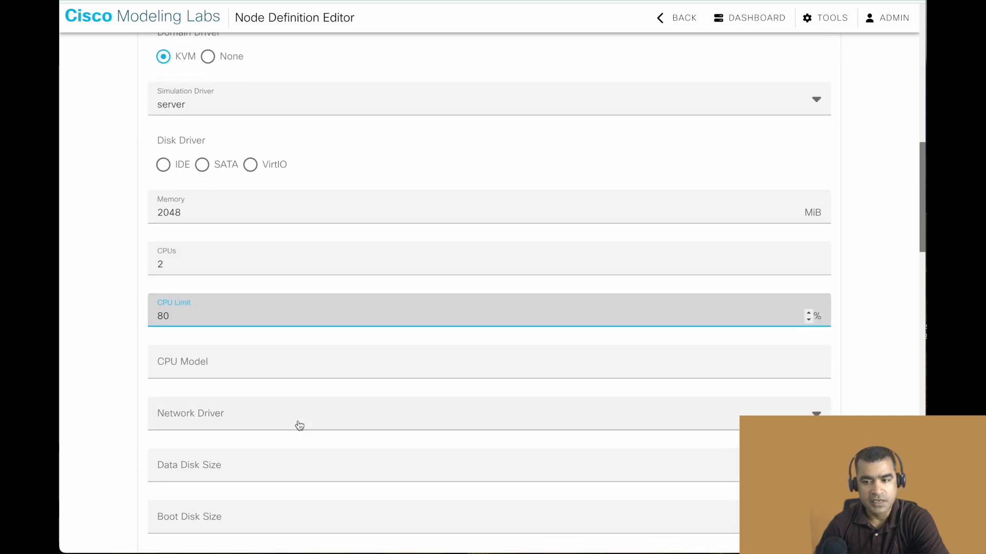
pyautogui.click(302, 419)
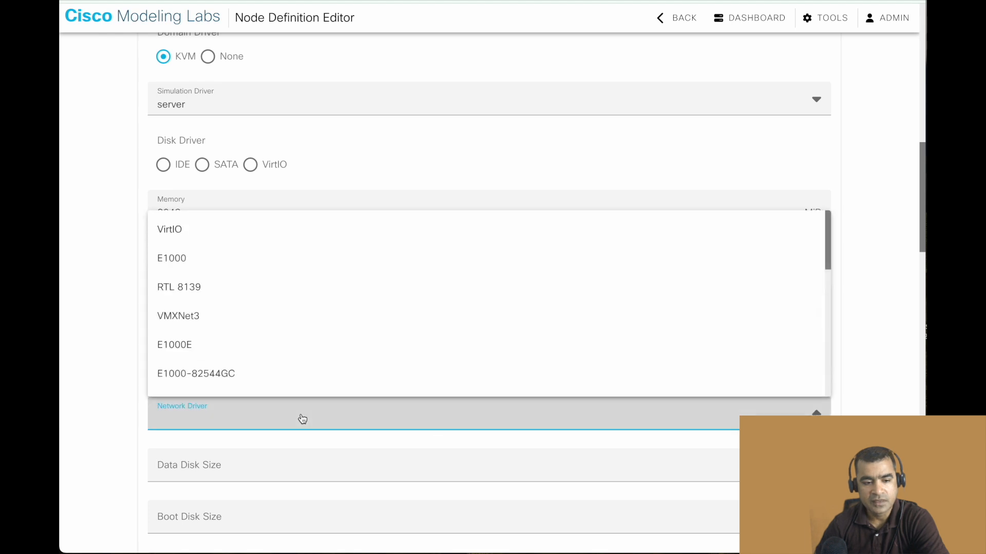
pyautogui.click(231, 264)
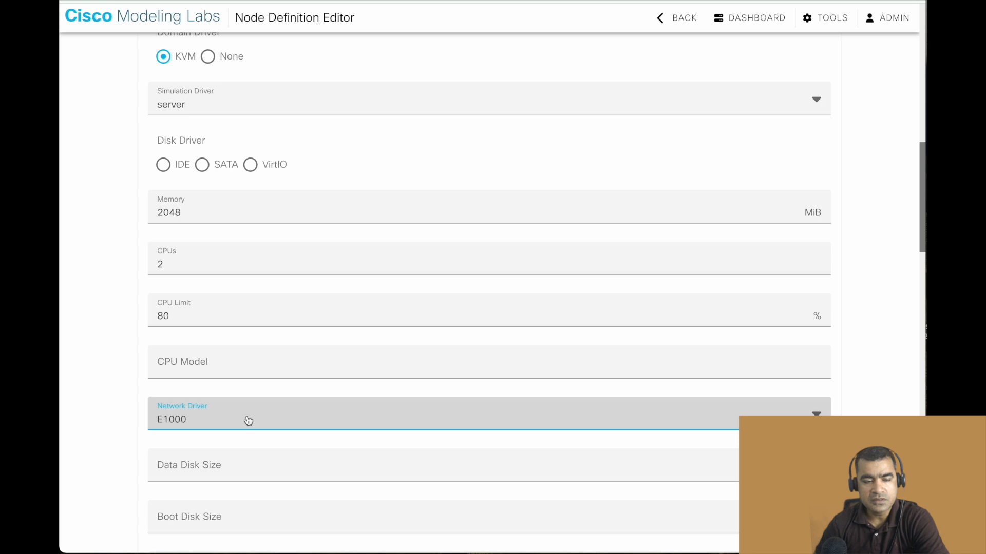
# In the Interfaces section, name the loopback interface Loopback0 and set the number of serial ports to 1.
pyautogui.scroll(-1, 407, 455)
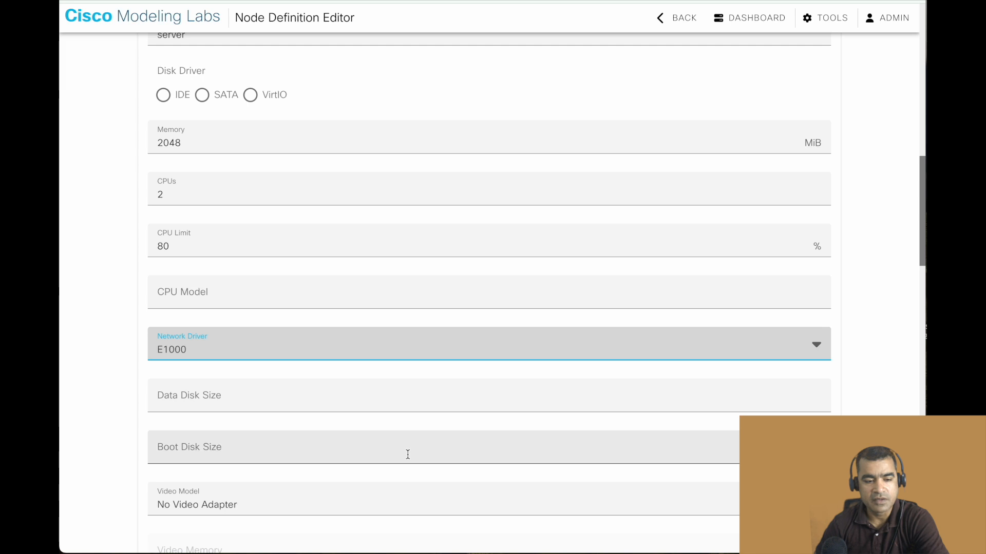
pyautogui.scroll(-3, 408, 454)
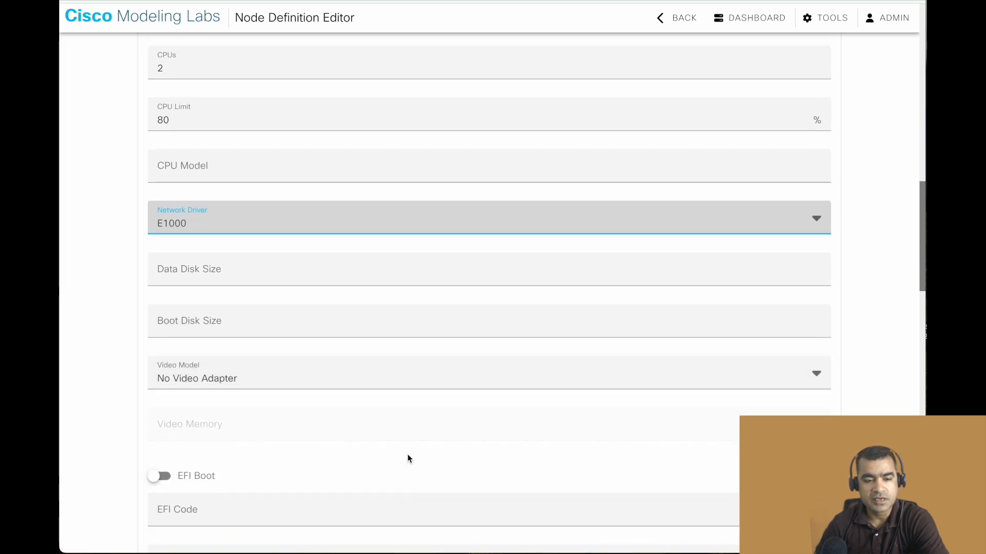
pyautogui.scroll(-5, 407, 454)
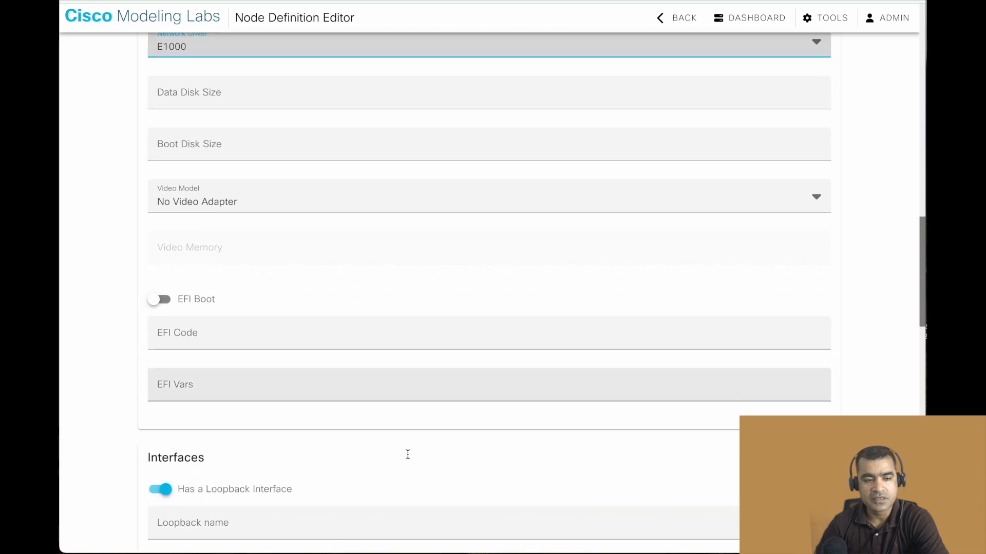
pyautogui.scroll(-2, 407, 454)
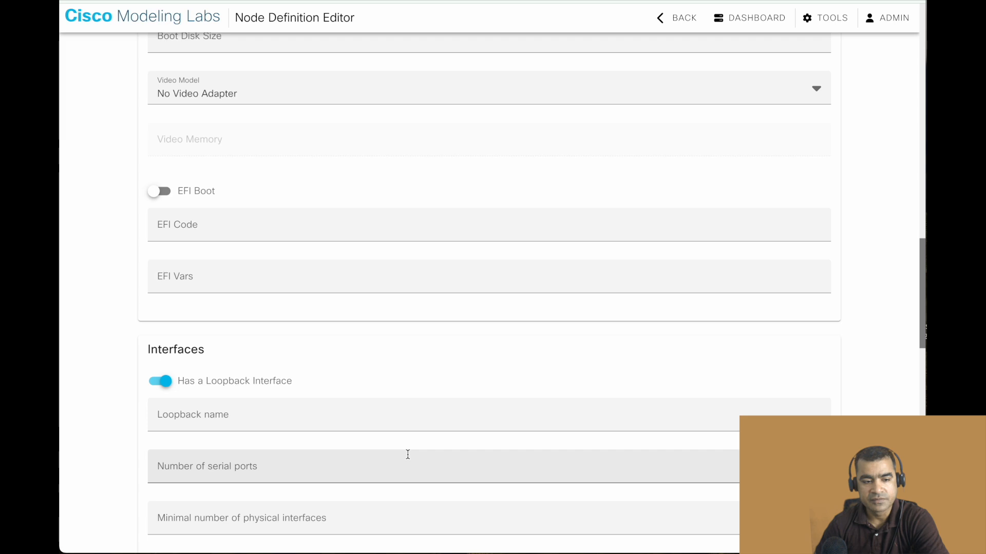
pyautogui.click(371, 413)
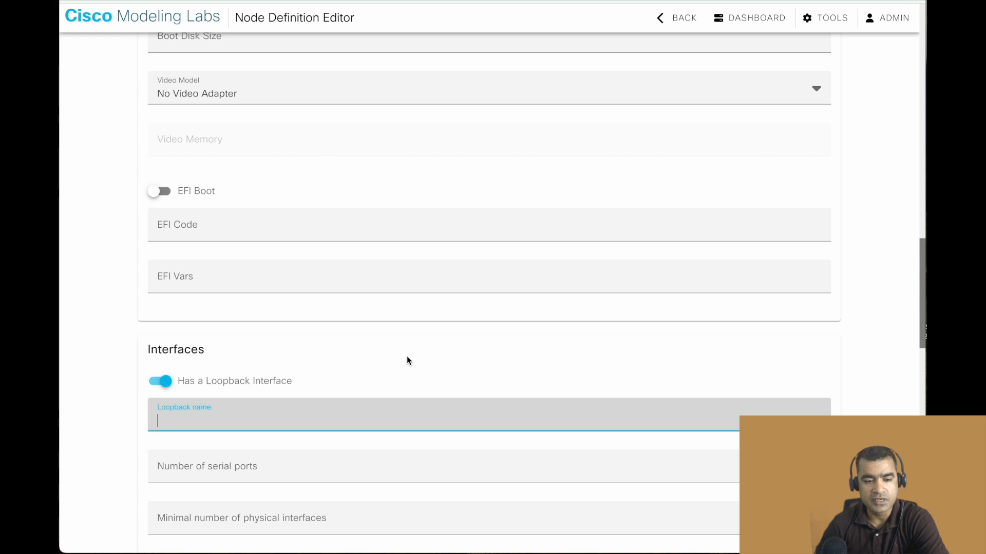
pyautogui.write('Loopback0')
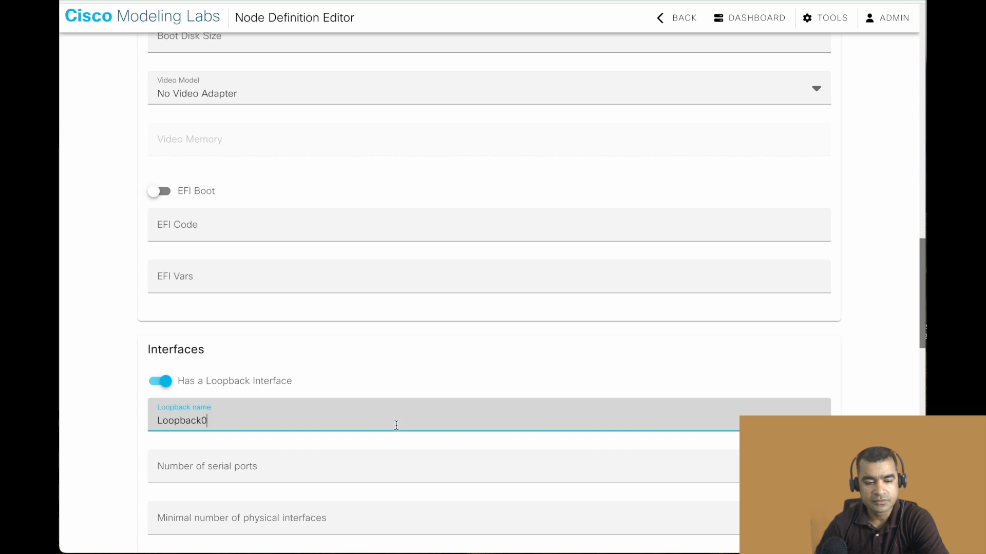
pyautogui.click(387, 459)
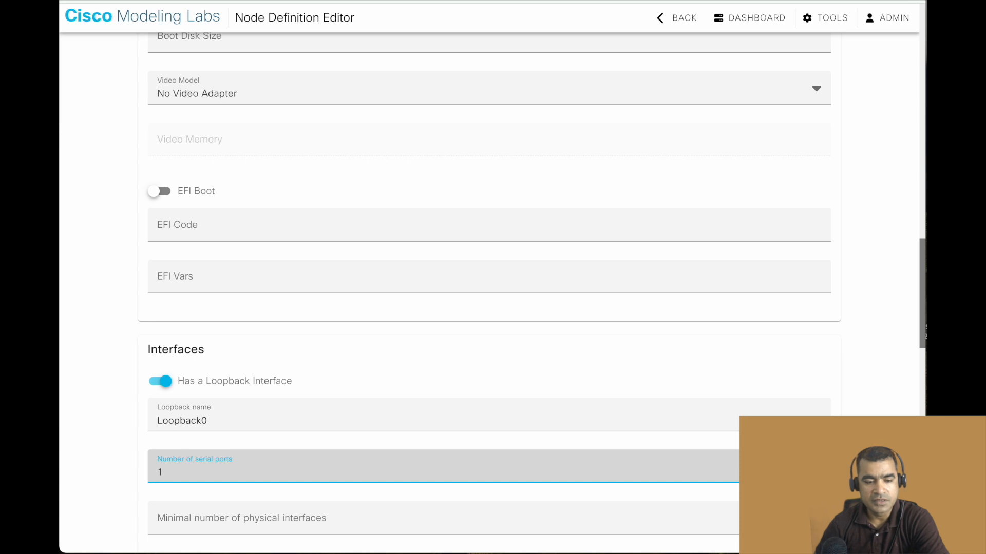
pyautogui.scroll(-2, 359, 447)
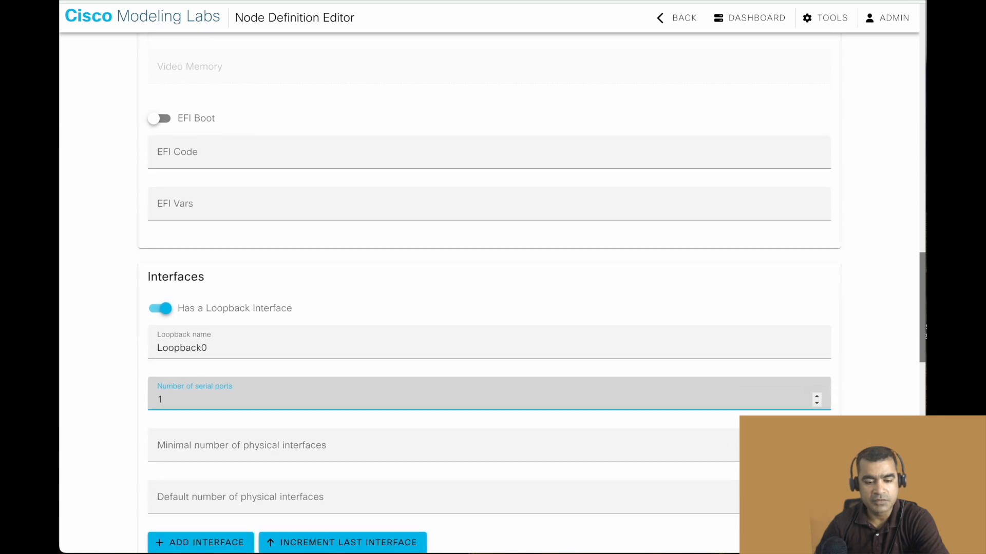
pyautogui.click(358, 450)
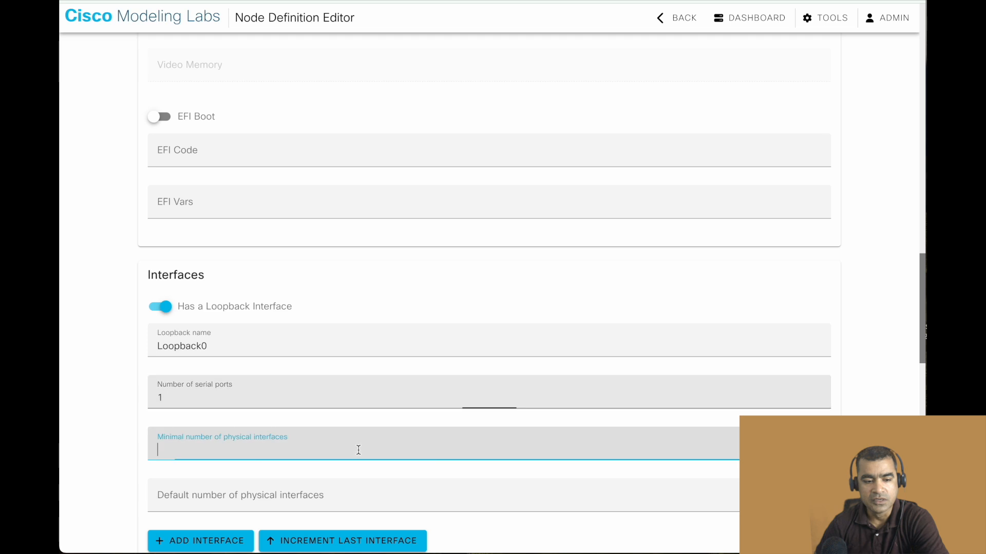
pyautogui.write('8')
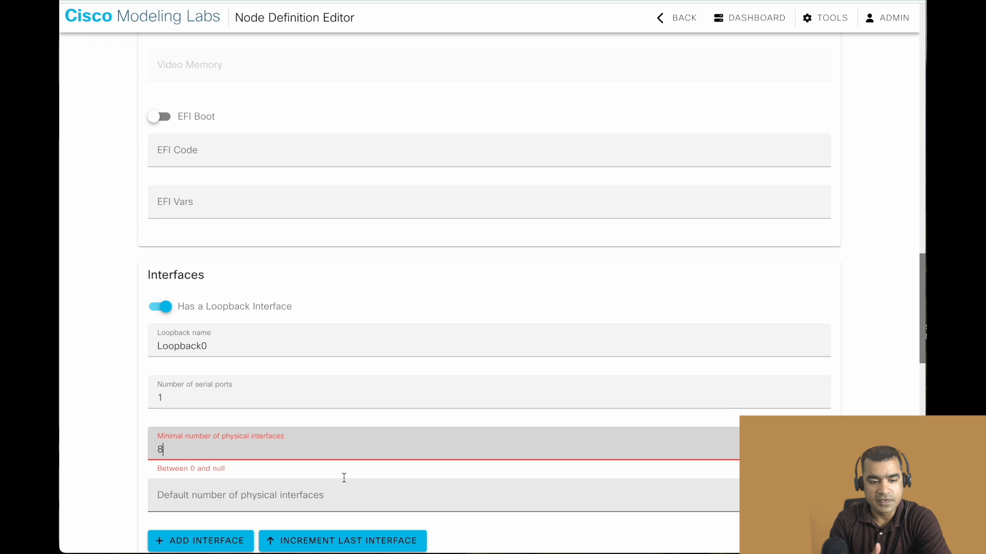
pyautogui.press('BackSpace')
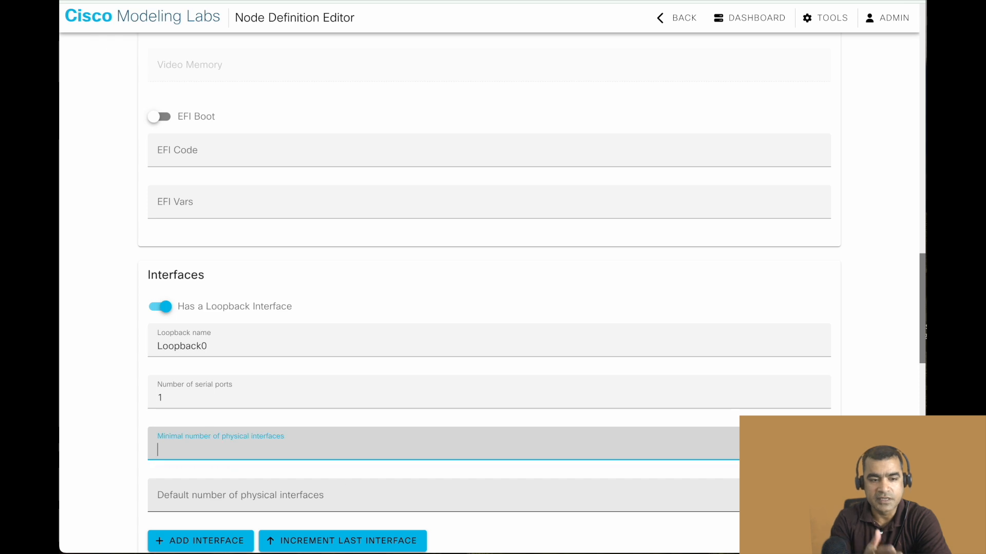
# Set the default number of physical interfaces to 8 and add interface entries up to Interface 7.
pyautogui.click(327, 504)
pyautogui.write('8')
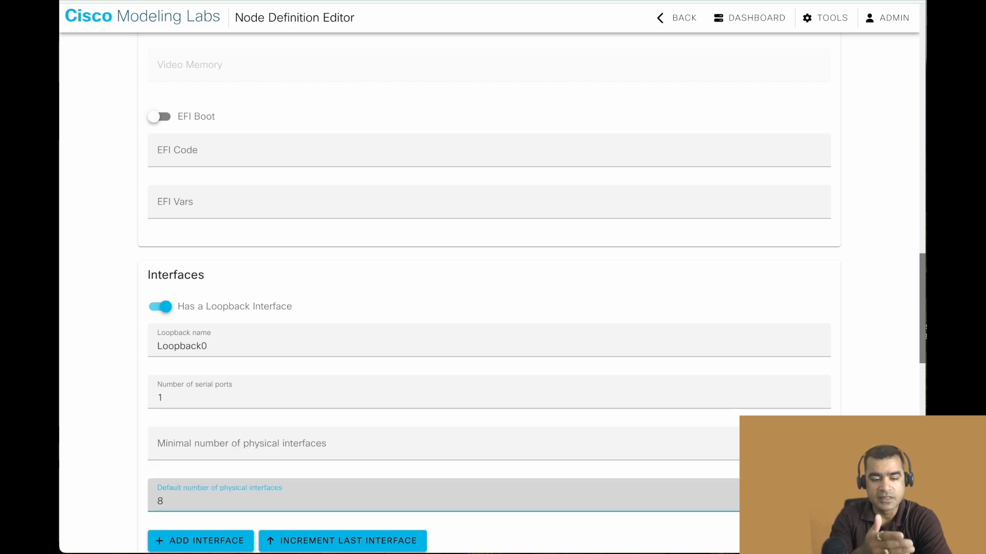
pyautogui.scroll(-2, 368, 474)
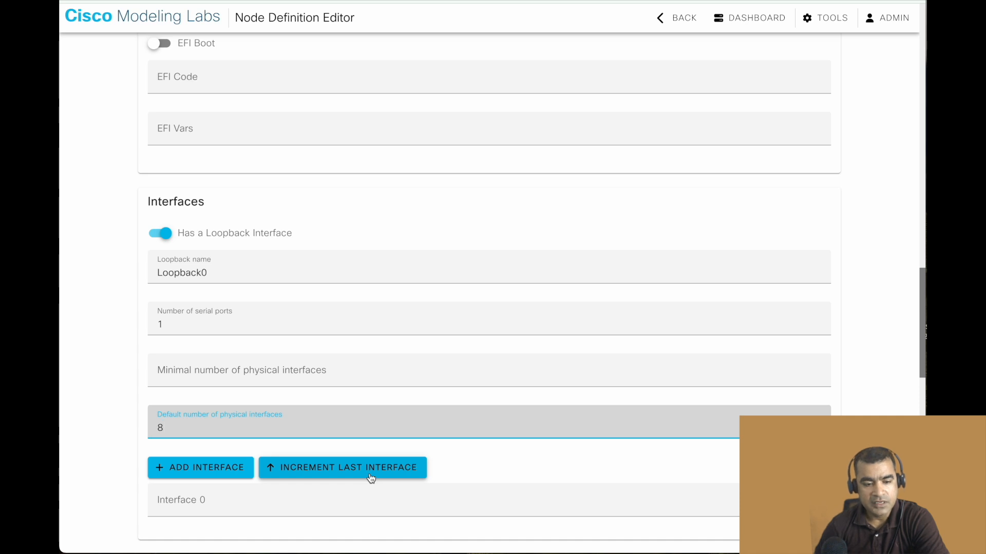
pyautogui.scroll(-1, 370, 478)
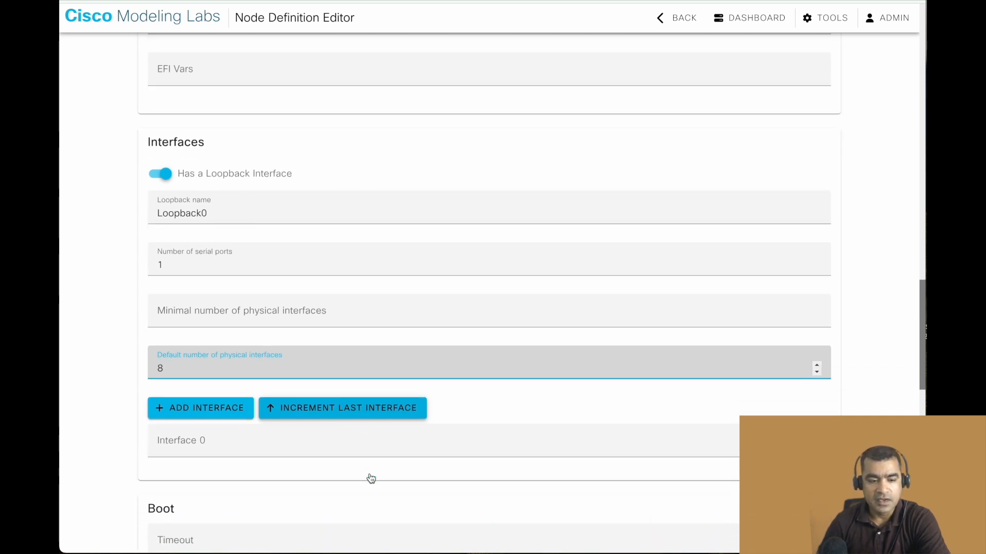
pyautogui.click(228, 411)
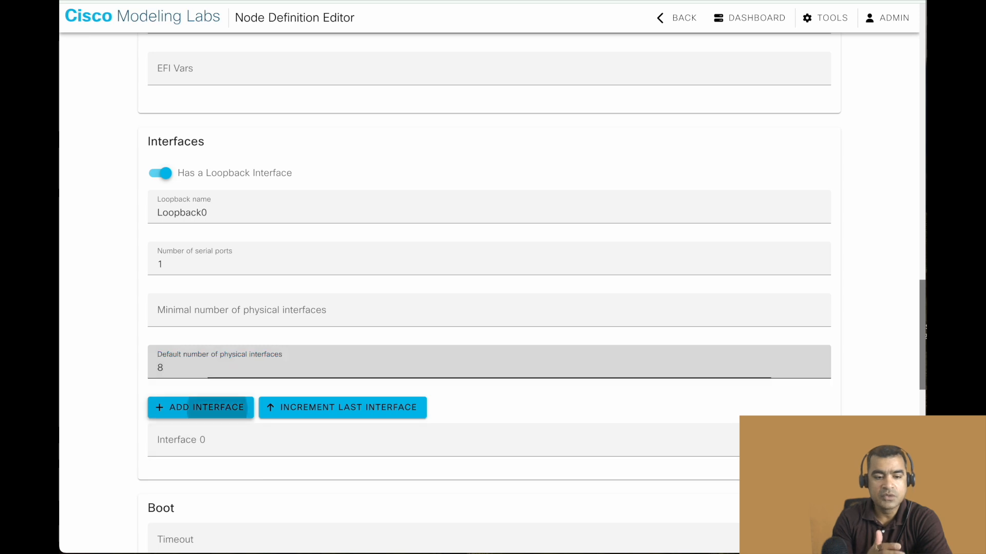
pyautogui.click(228, 413)
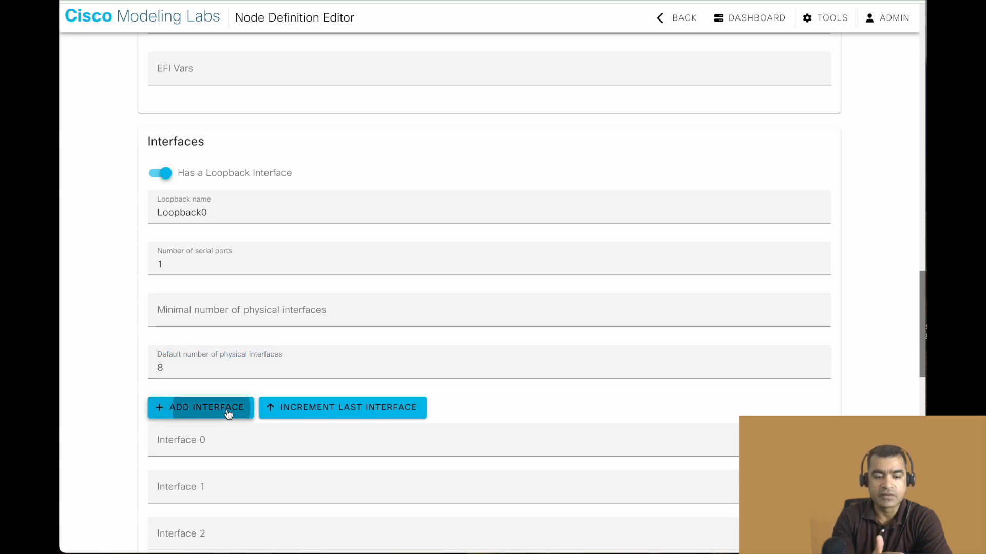
pyautogui.click(228, 413)
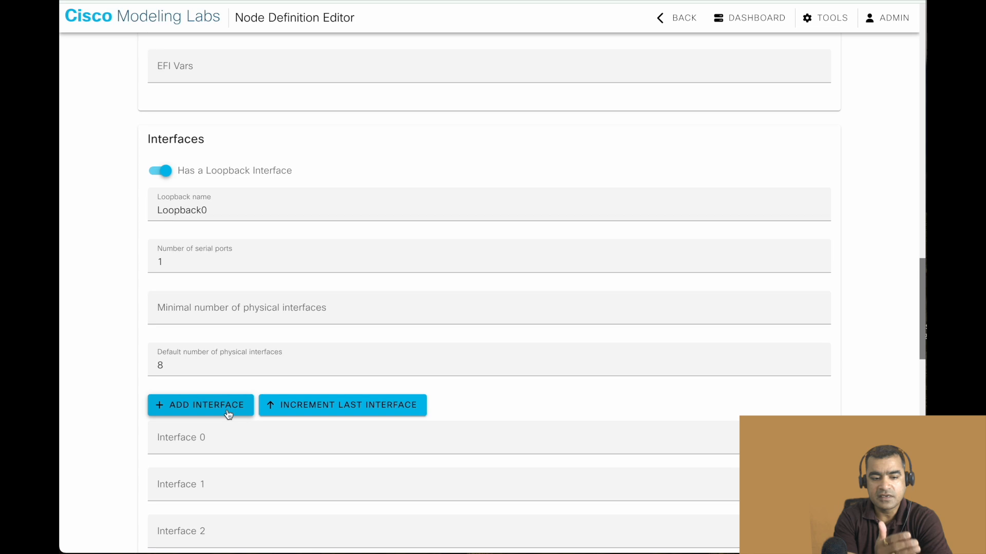
pyautogui.scroll(-3, 228, 411)
pyautogui.scroll(-1, 228, 410)
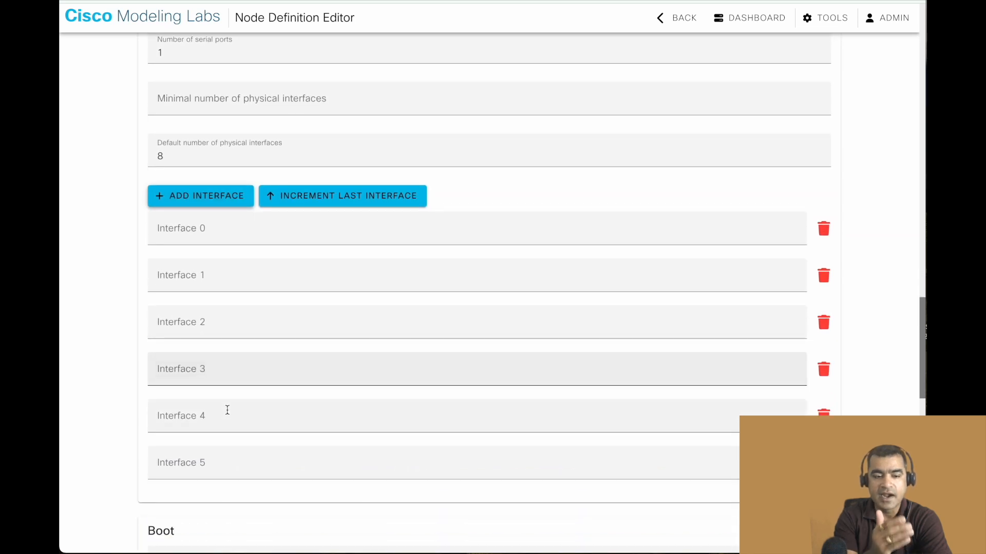
pyautogui.click(226, 205)
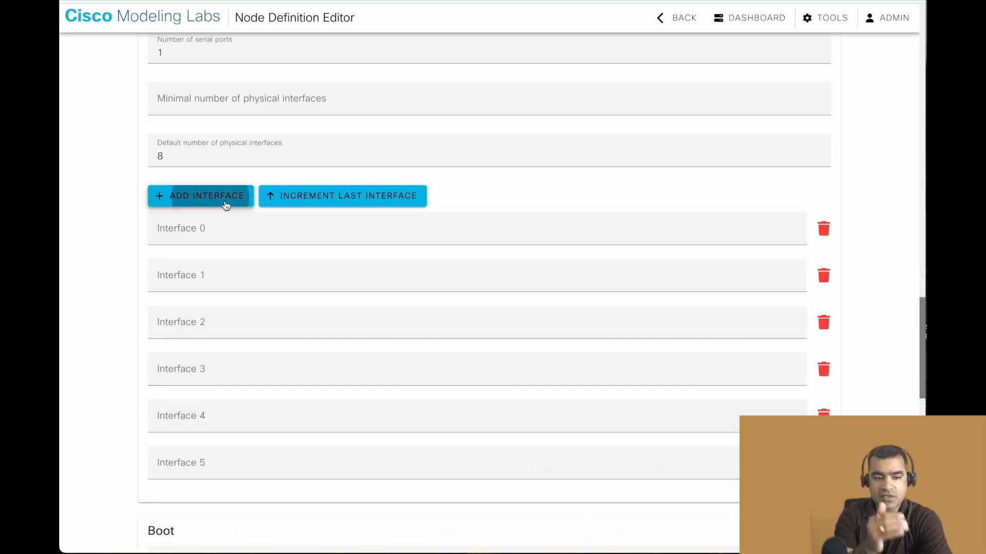
pyautogui.click(225, 206)
pyautogui.scroll(-1, 254, 299)
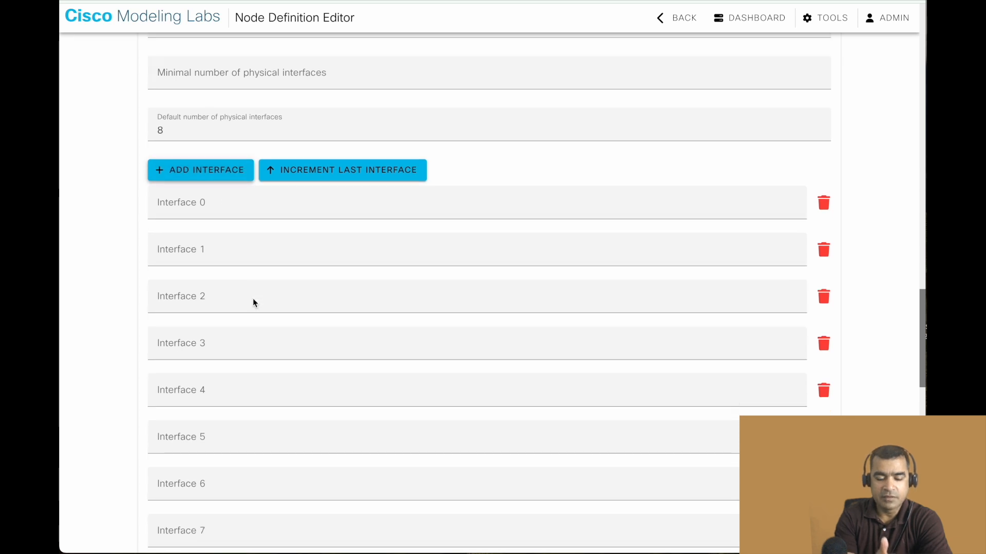
# In the Boot section, add the boot line "localhost login" and set the timeout to 480 seconds.
pyautogui.scroll(-4, 253, 298)
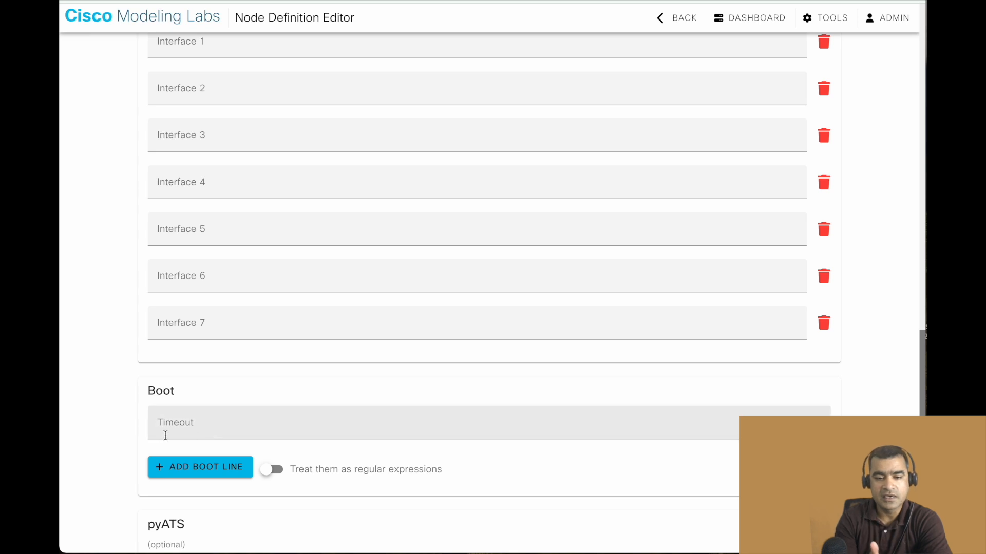
pyautogui.click(205, 473)
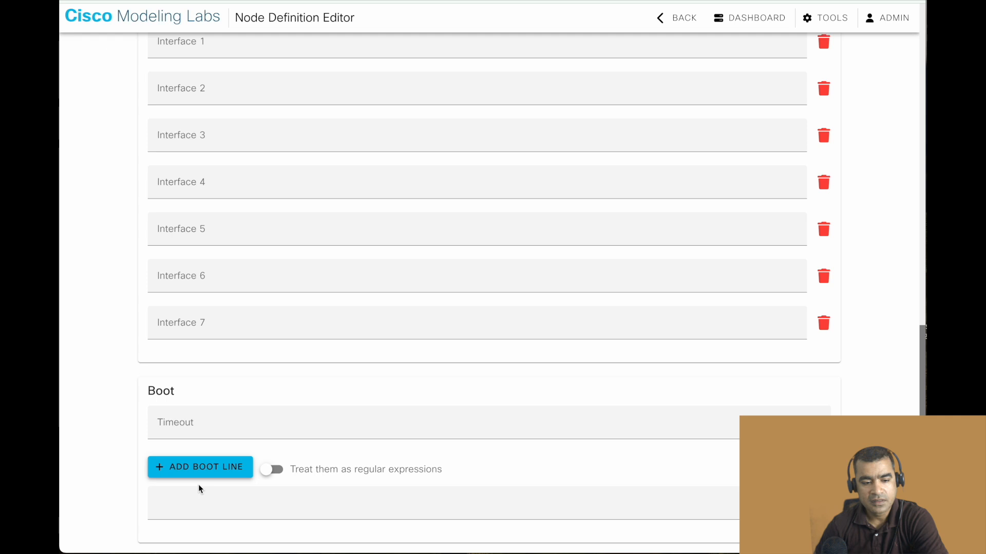
pyautogui.click(198, 502)
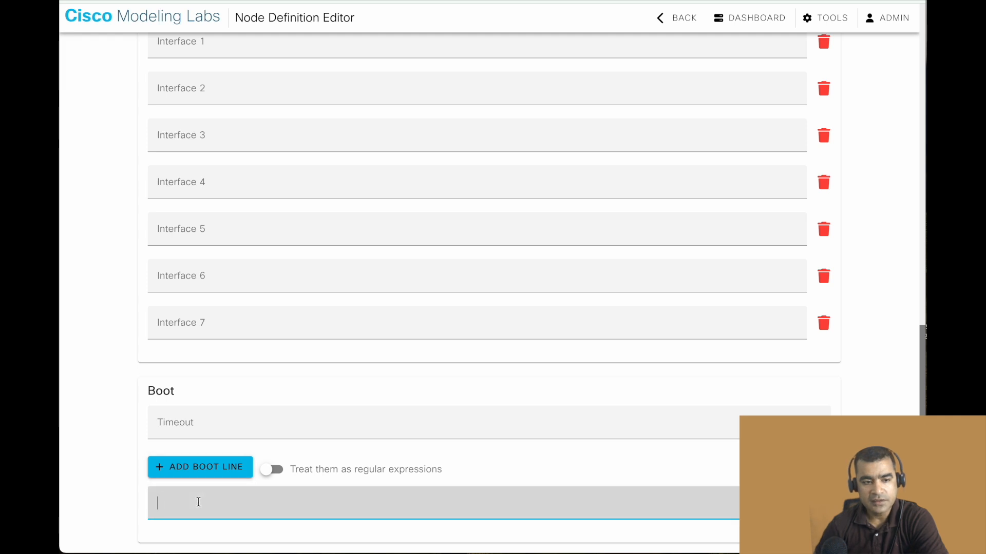
pyautogui.write('localhost lo')
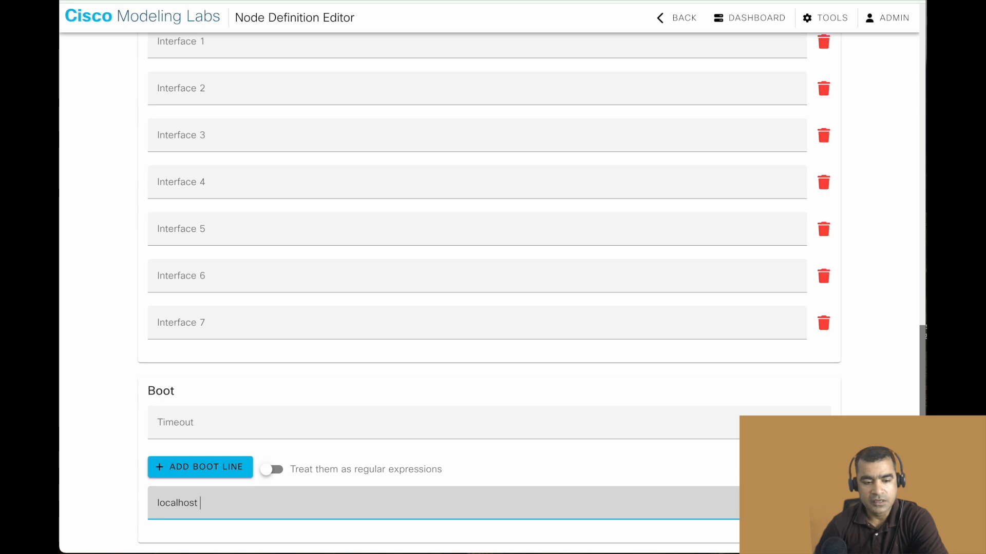
pyautogui.write('gin')
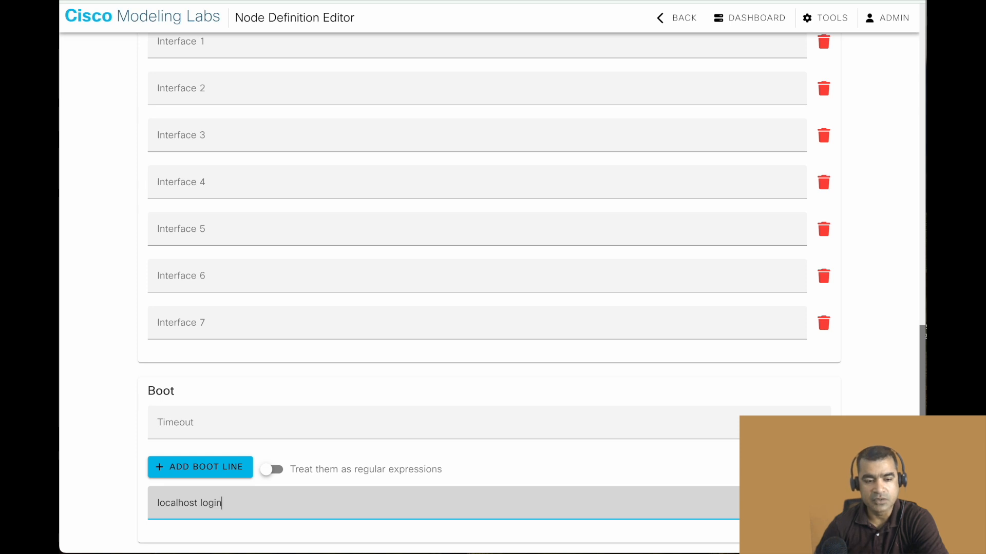
pyautogui.click(225, 419)
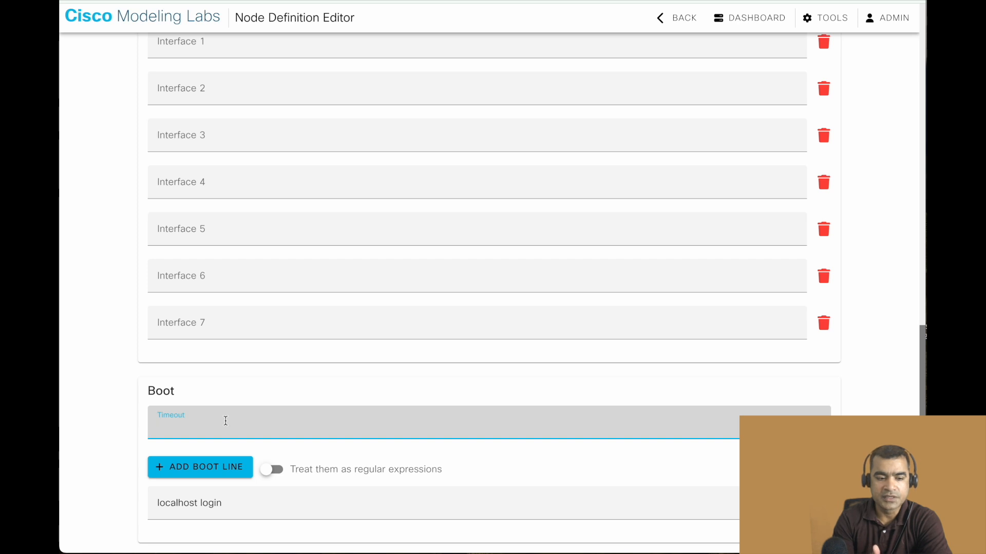
pyautogui.write('480')
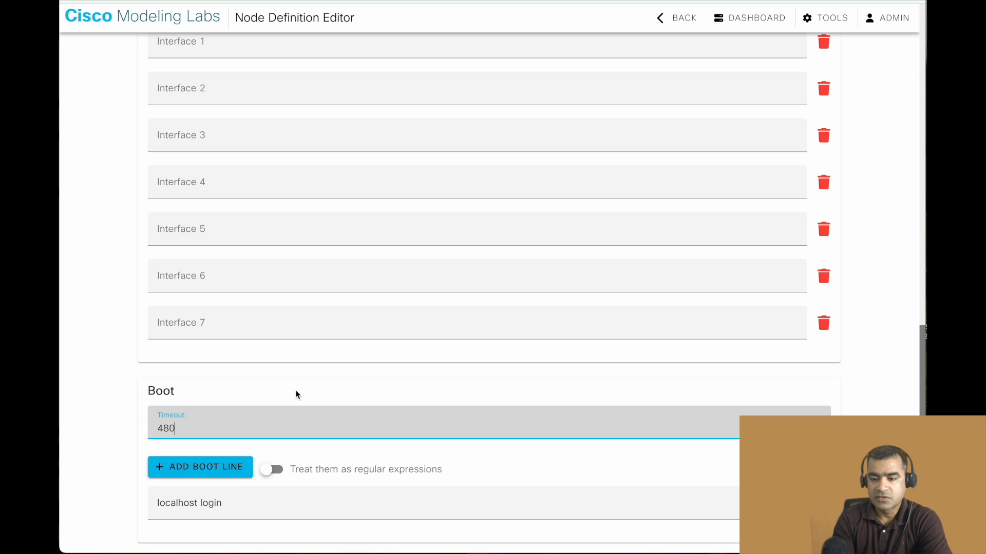
# Try to create the node definition, leaving pyATS, property inheritance, configuration and provisioning at their defaults.
pyautogui.scroll(-3, 296, 393)
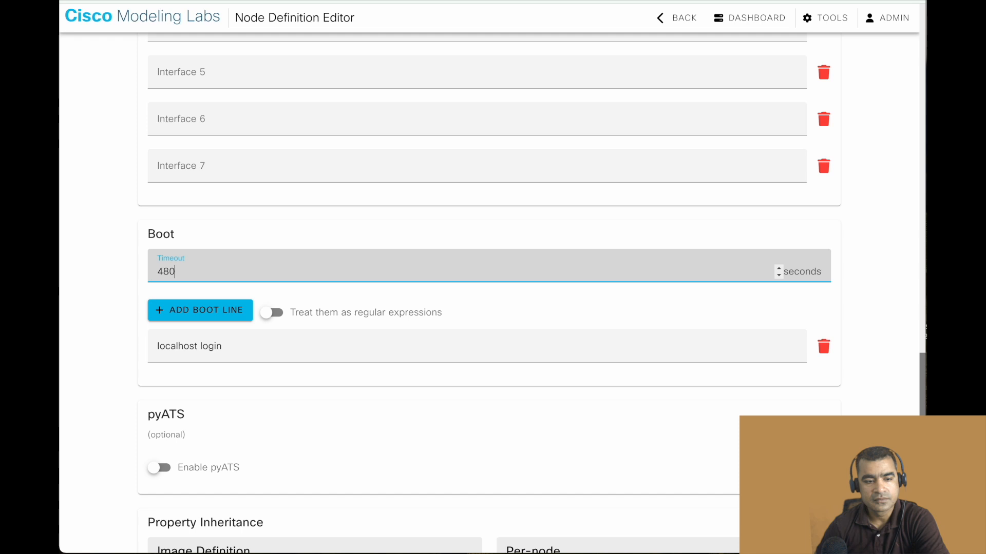
pyautogui.scroll(-1, 365, 419)
pyautogui.scroll(-5, 364, 420)
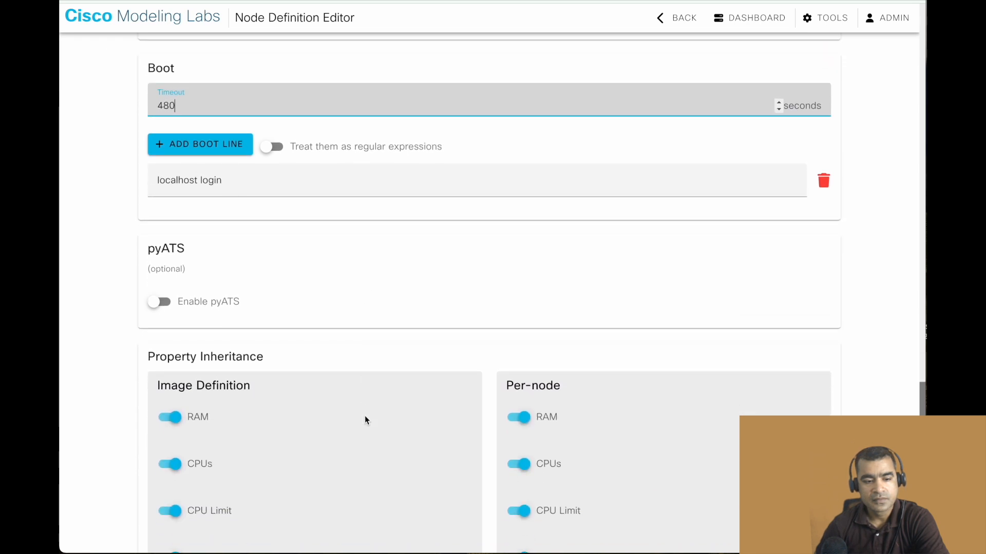
pyautogui.scroll(-5, 365, 419)
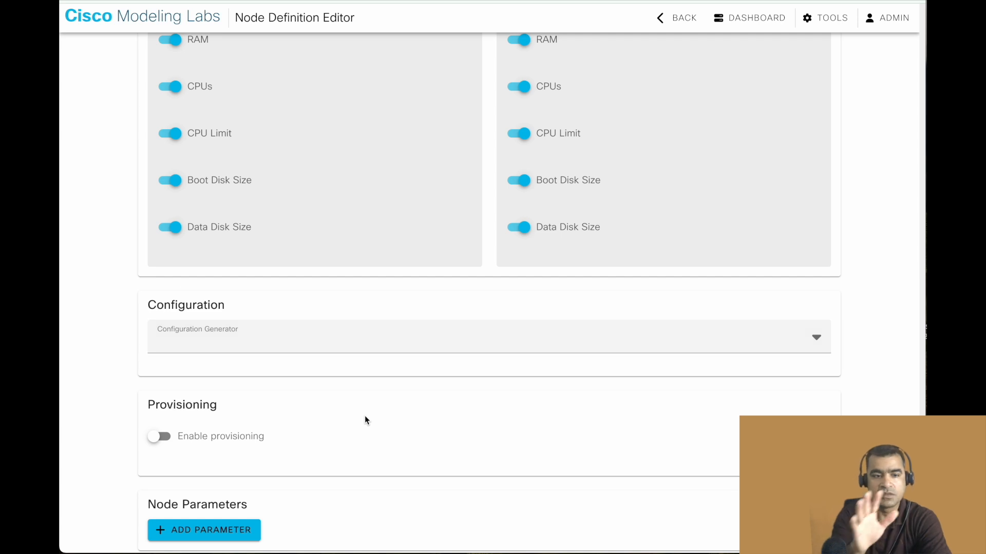
pyautogui.scroll(-1, 366, 420)
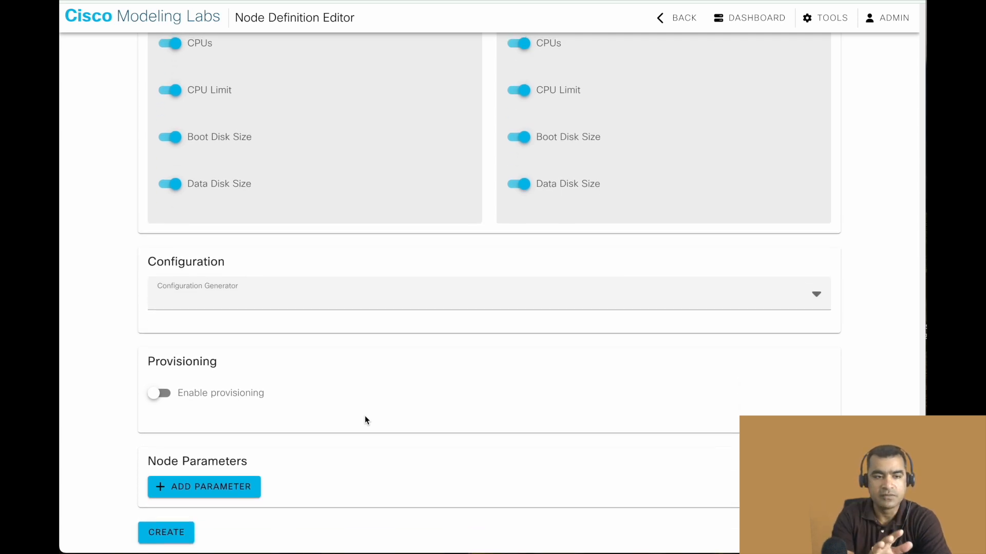
pyautogui.click(170, 539)
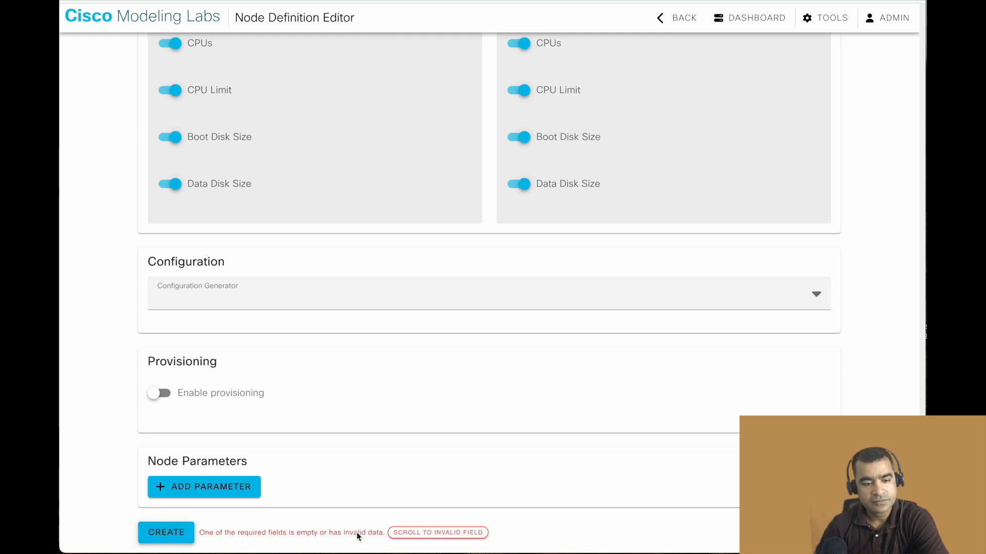
# Go to the invalid field, set the disk driver to VirtIO, and try to create the node definition again.
pyautogui.click(428, 533)
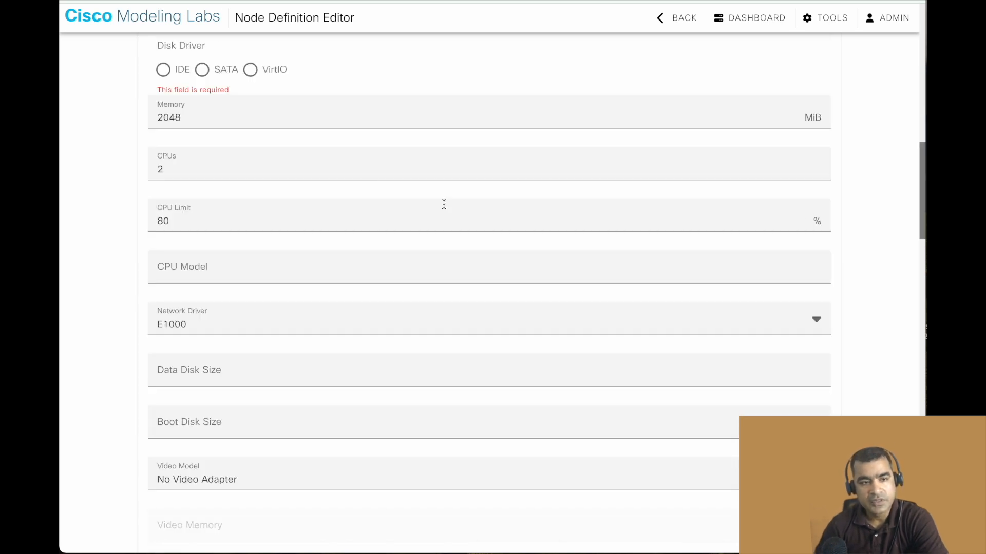
pyautogui.click(251, 70)
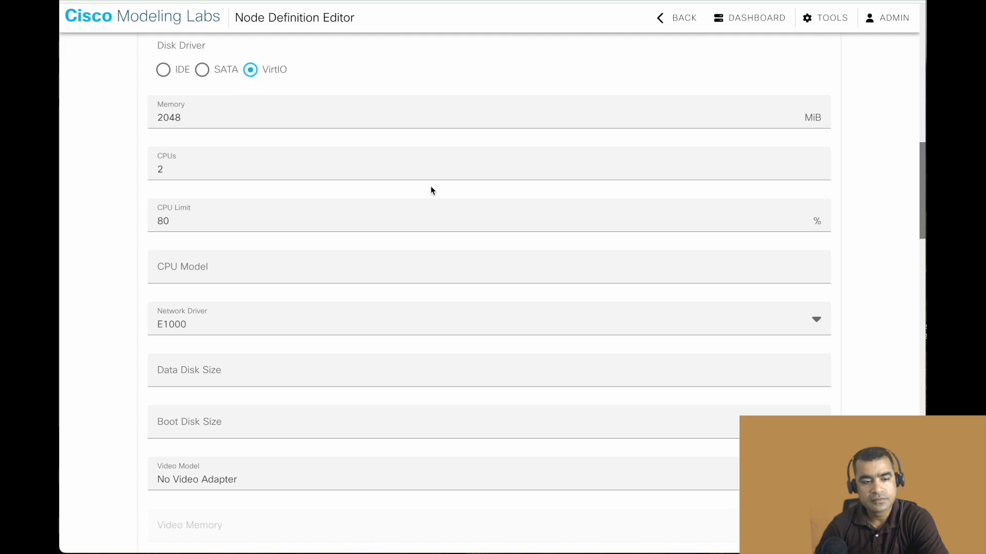
pyautogui.scroll(-15, 430, 186)
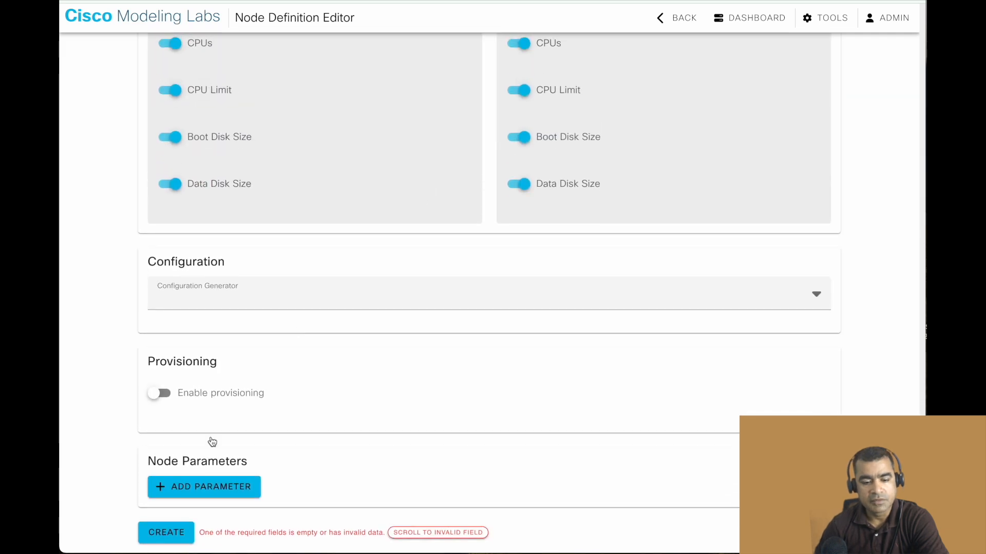
pyautogui.click(174, 534)
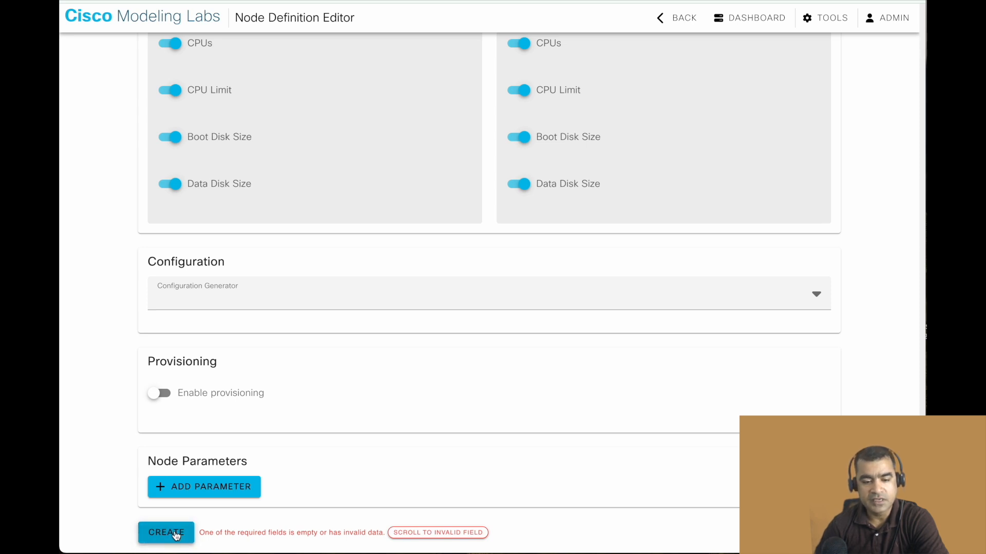
# Go to the required interface fields and name Interface 0 Management1 and Interface 1 Ethernet1.
pyautogui.click(409, 533)
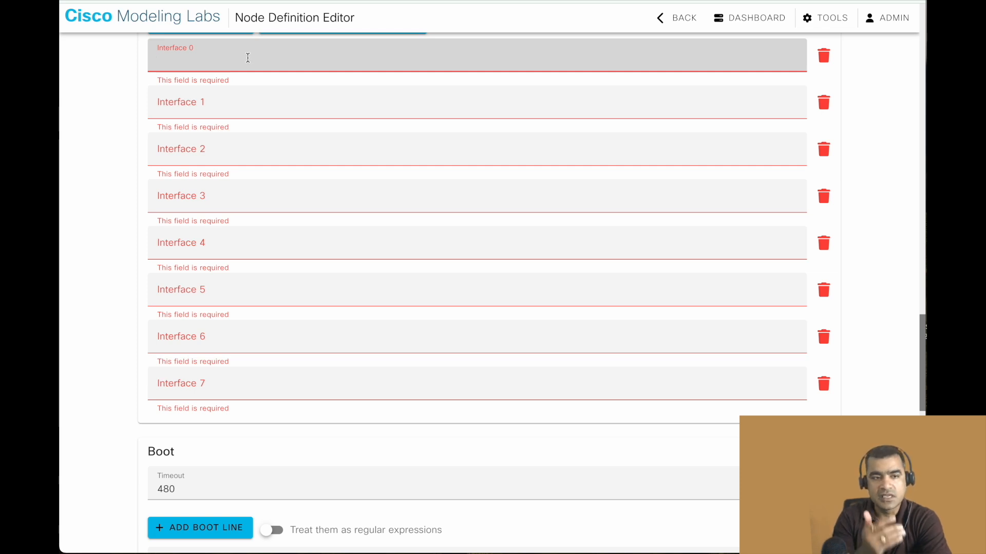
pyautogui.write('Manage')
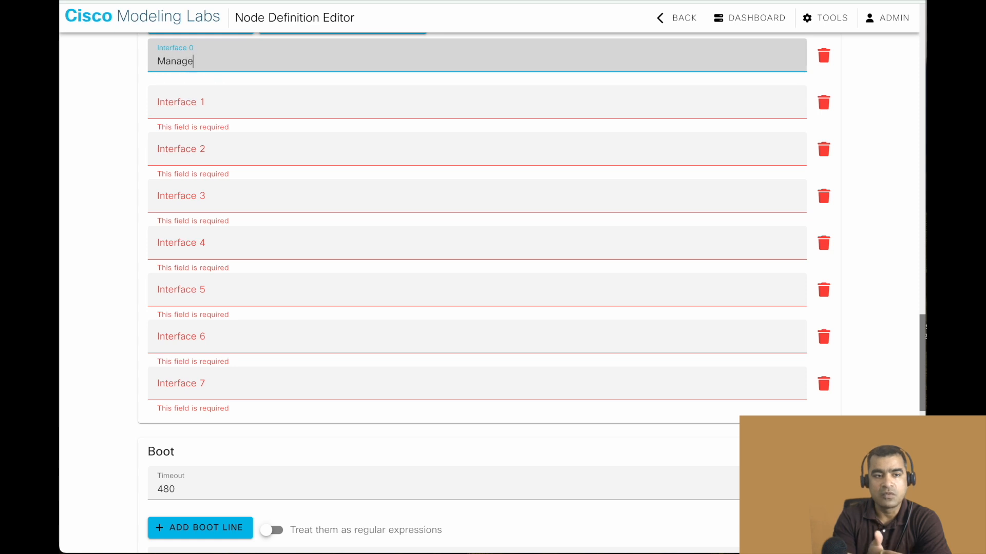
pyautogui.write('ment')
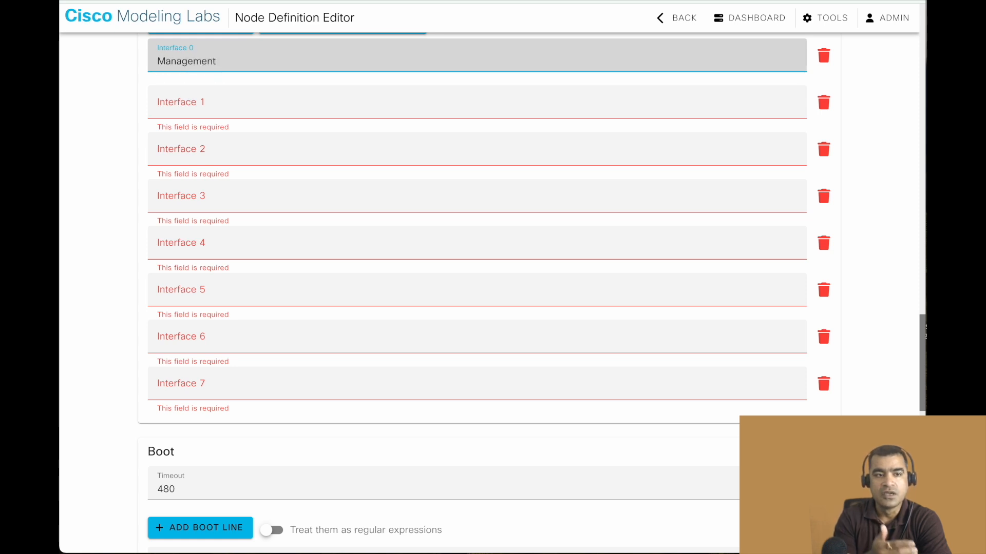
pyautogui.write('1')
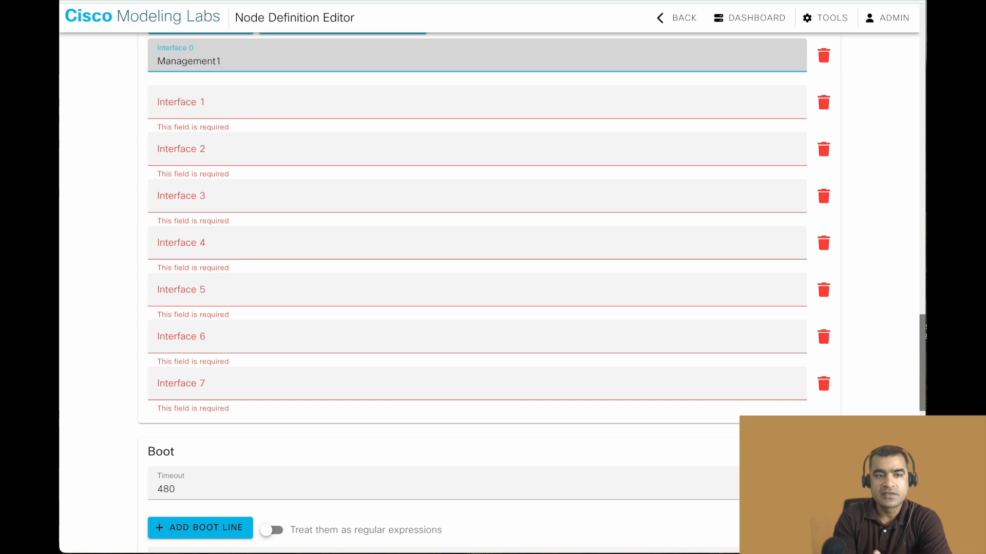
pyautogui.click(209, 110)
pyautogui.write('Ethernet1')
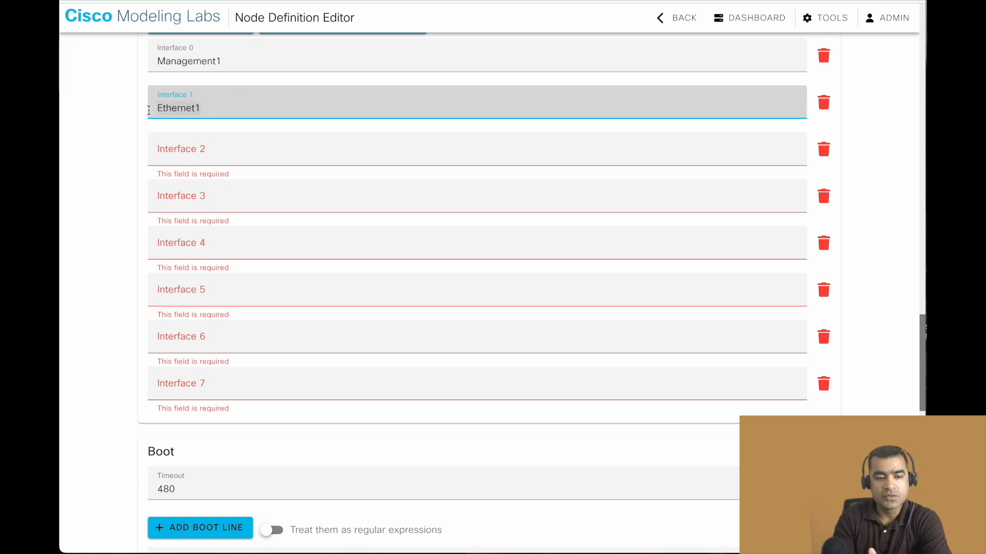
# Name Interface 2 through Interface 7 as Ethernet2 through Ethernet7, matching each number.
pyautogui.click(181, 154)
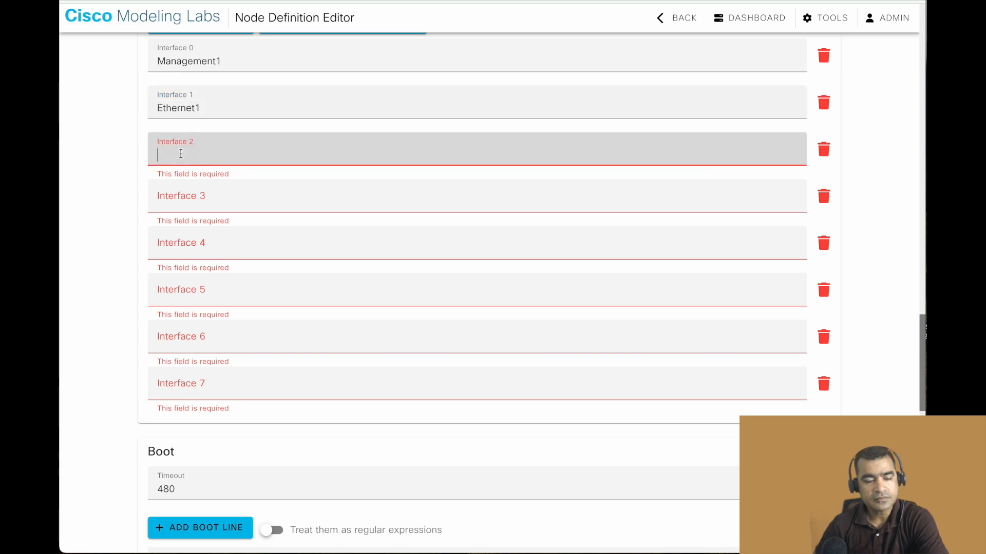
pyautogui.write('Ethernet1')
pyautogui.press('BackSpace')
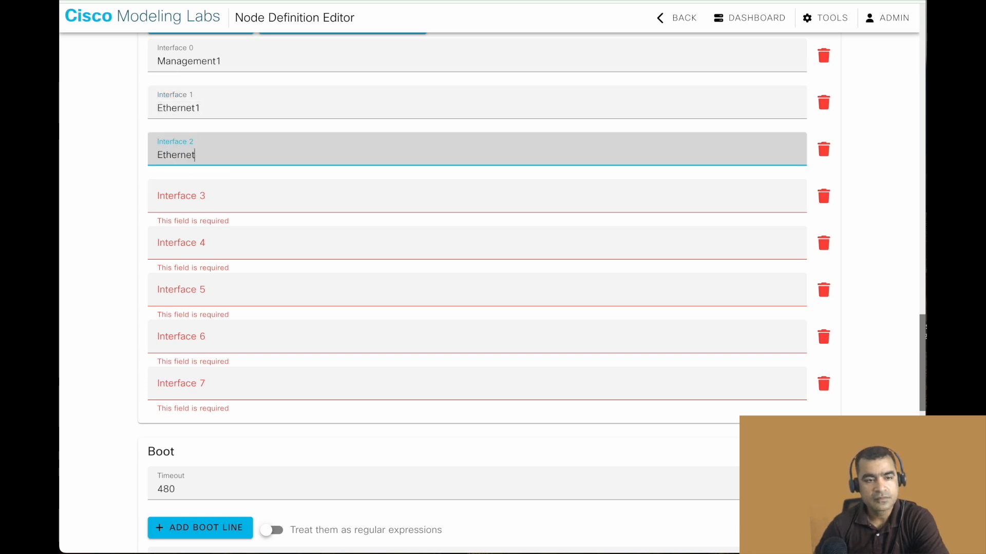
pyautogui.write('2')
pyautogui.click(209, 198)
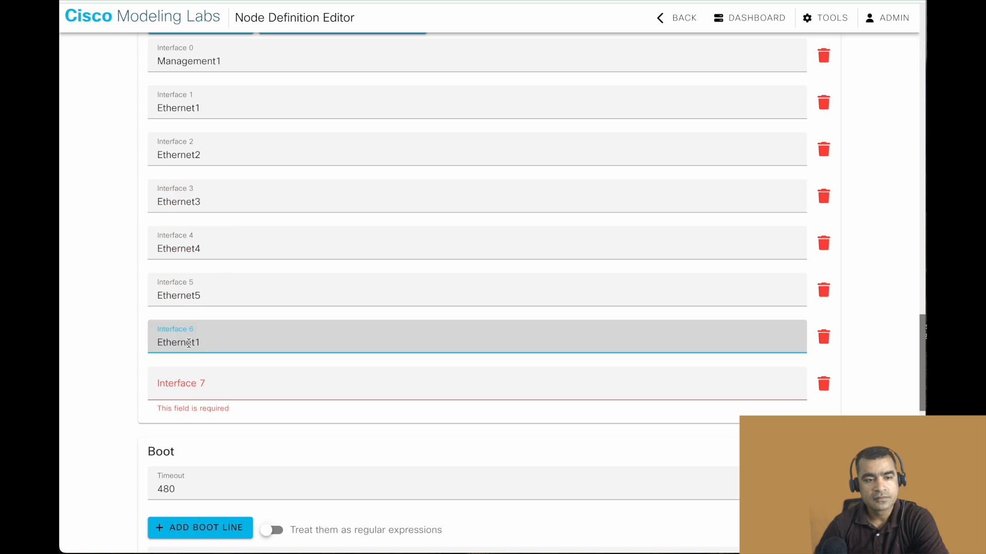
pyautogui.press('BackSpace')
pyautogui.write('6')
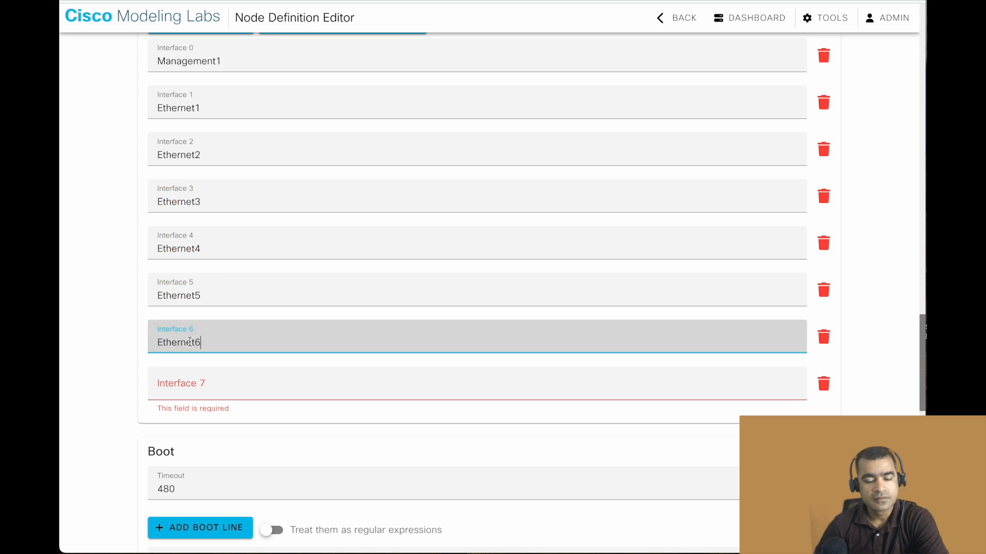
pyautogui.click(172, 387)
pyautogui.write('Ethernet1')
pyautogui.press('BackSpace')
pyautogui.write('7')
# Create the vEOS node definition with the completed interface names.
pyautogui.scroll(-10, 258, 316)
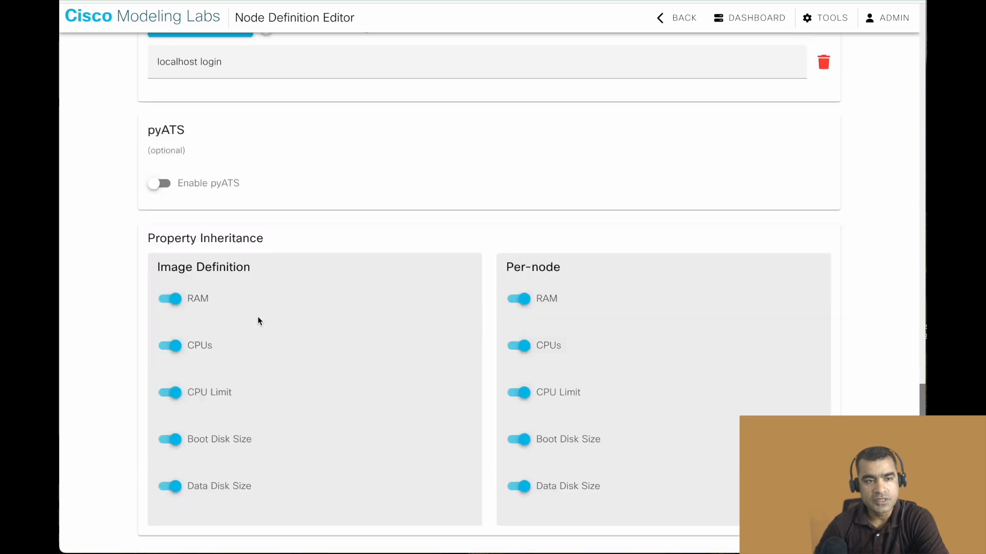
pyautogui.scroll(-5, 257, 320)
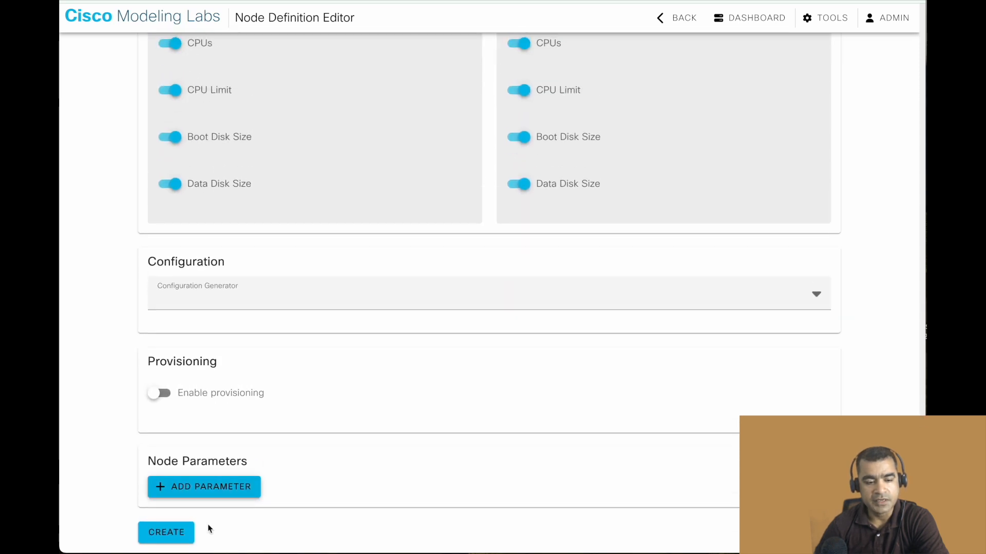
pyautogui.click(174, 536)
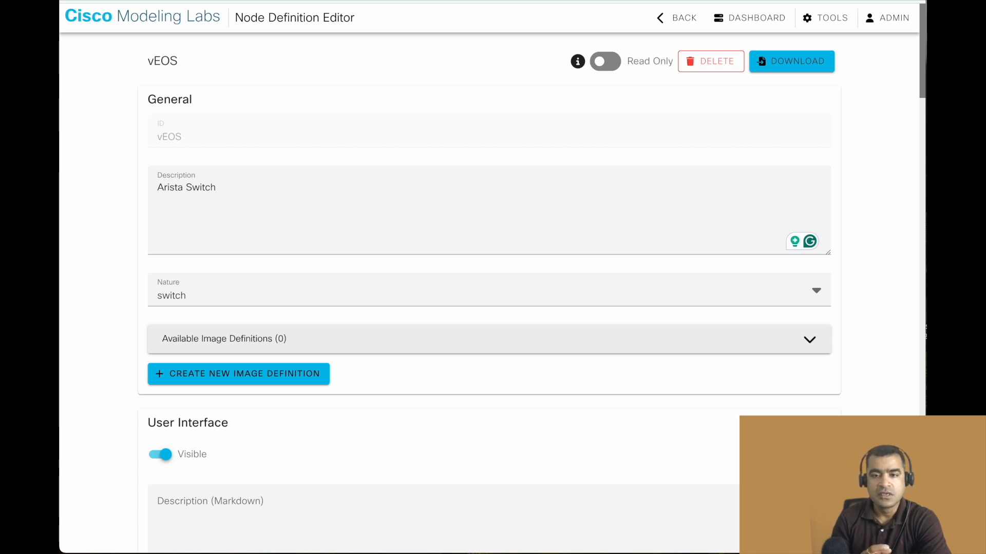
# Start a new image definition, go to its image uploads, and upload vEOS64-lab-4.32.1F.qcow2 and Aboot-veos-serial-8.0.2.qcow2.
pyautogui.click(220, 375)
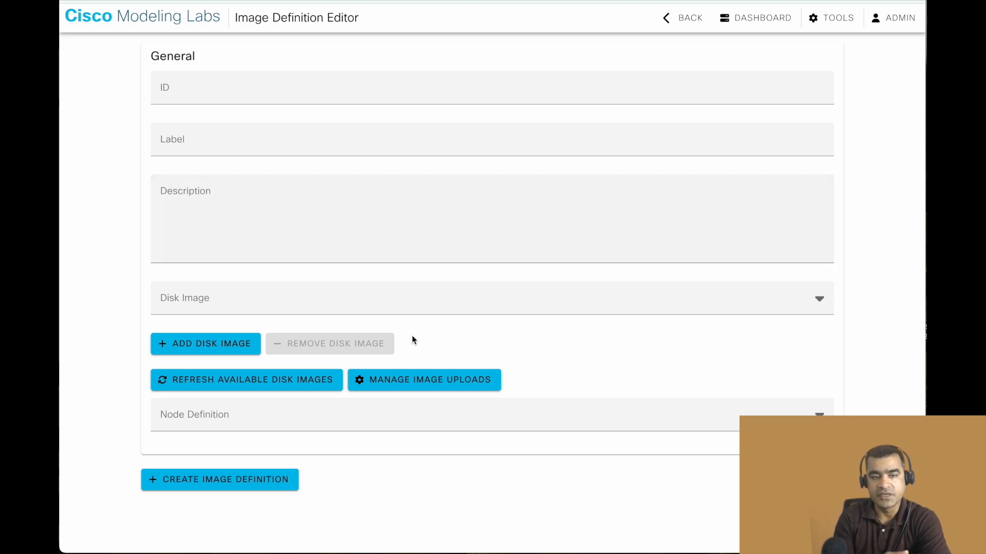
pyautogui.click(420, 380)
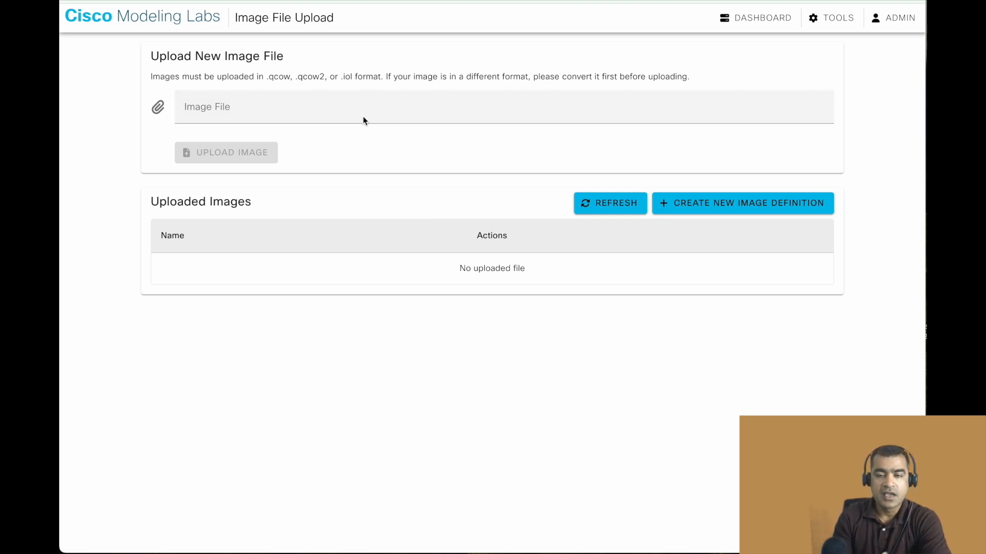
pyautogui.click(259, 105)
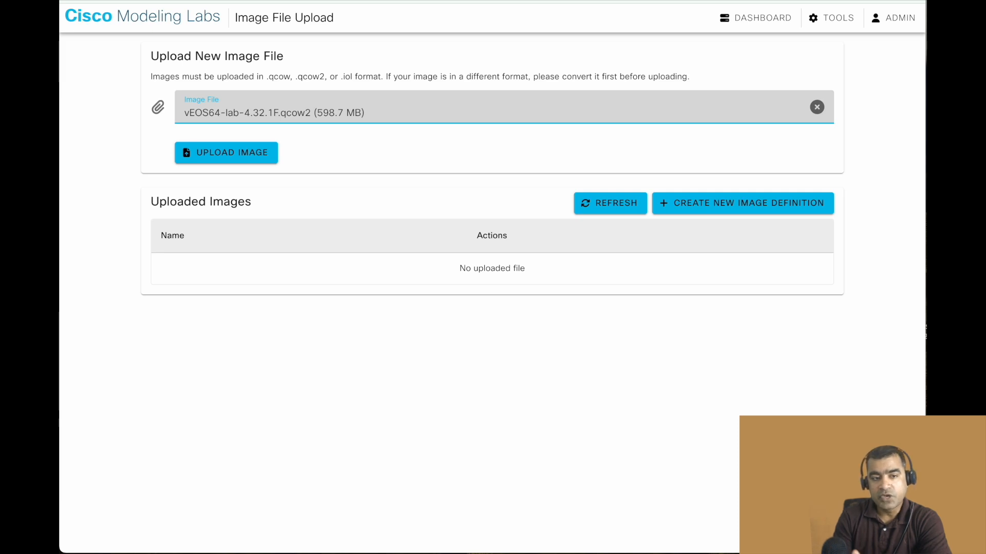
pyautogui.click(252, 160)
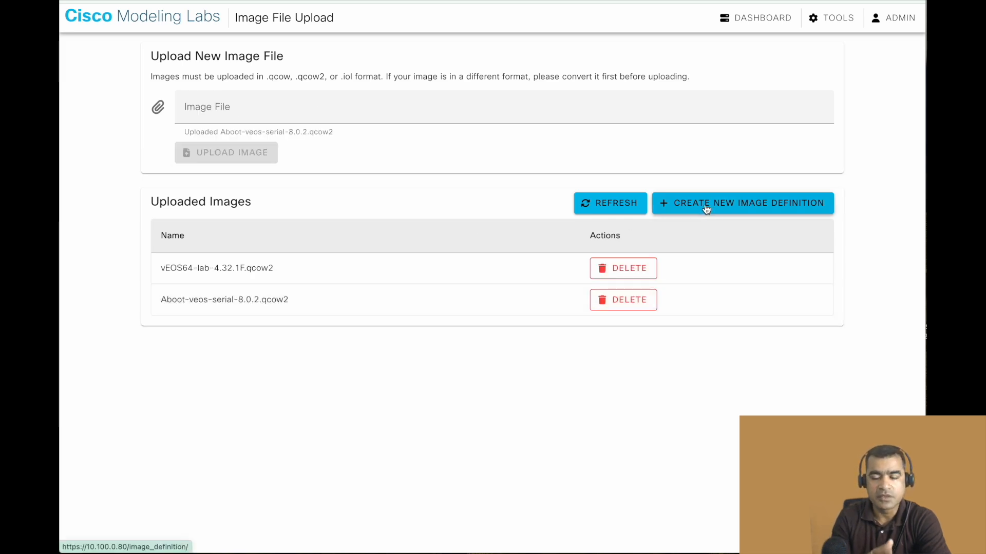
# Start a new image definition from the uploaded images and enter the ID "Arista vEOS4.32".
pyautogui.click(706, 208)
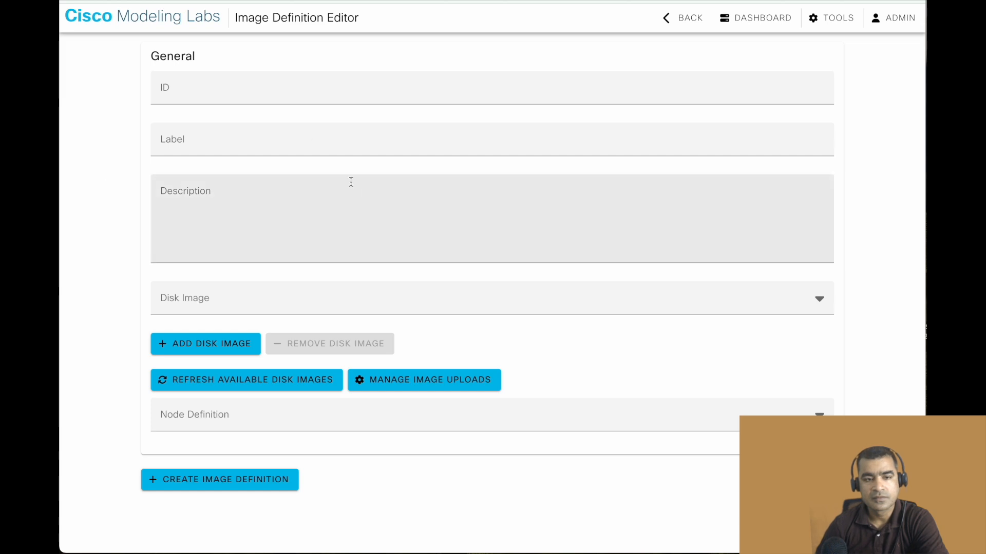
pyautogui.click(220, 96)
pyautogui.write('Arist')
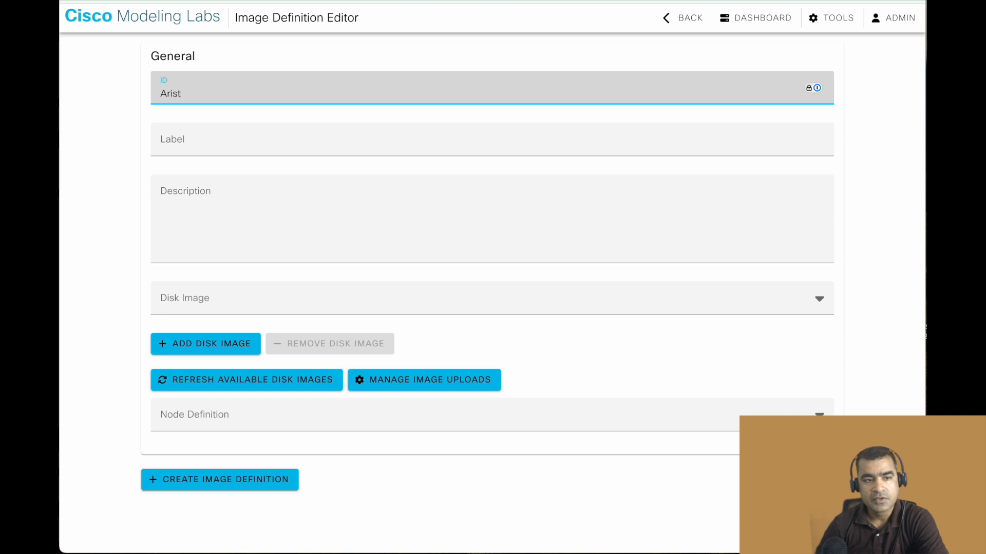
pyautogui.write('a vEOS4.32')
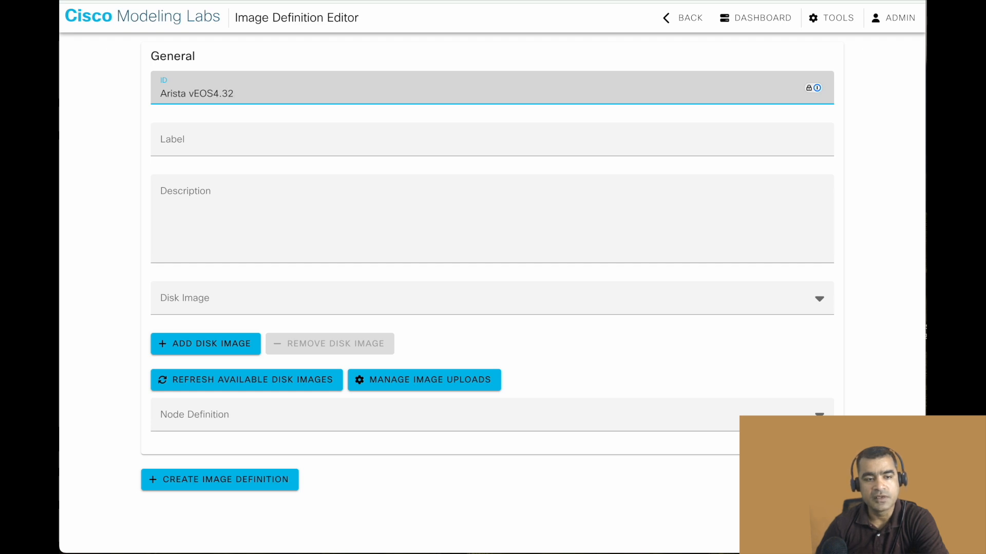
# Copy the image definition's ID "Arista vEOS4.32" into its label.
pyautogui.moveTo(243, 94); pyautogui.dragTo(157, 90)
pyautogui.hotkey('ctrl', 'c')
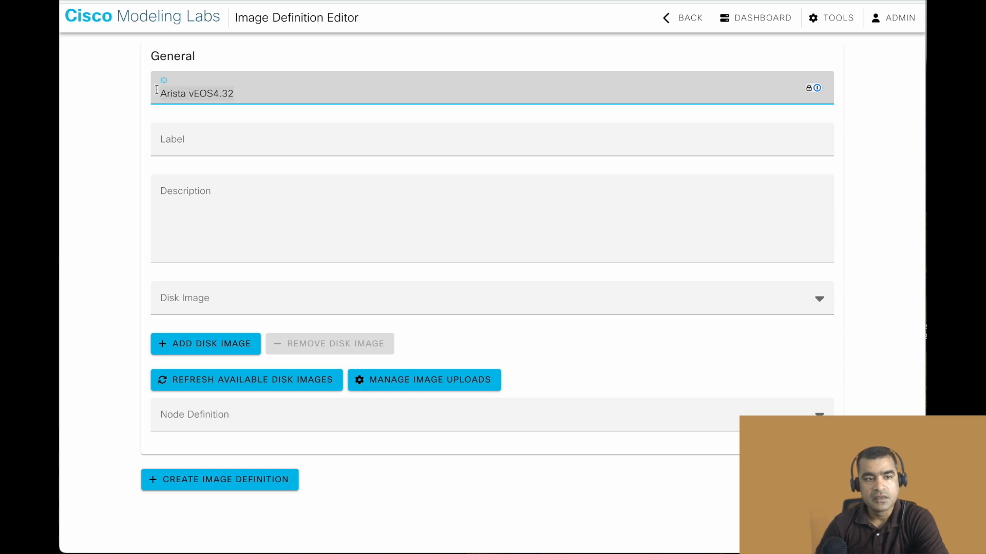
pyautogui.click(176, 142)
pyautogui.hotkey('ctrl', 'v')
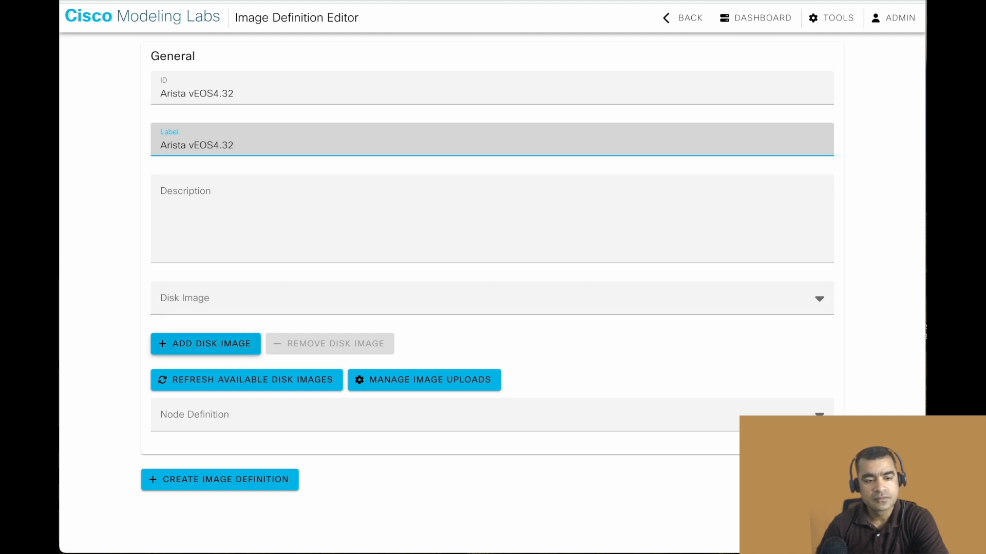
# Add a second disk image, choosing Aboot-veos-serial-8.0.2.qcow2 as the first disk and vEOS64-lab-4.32.1F.qcow2 as the second.
pyautogui.click(235, 349)
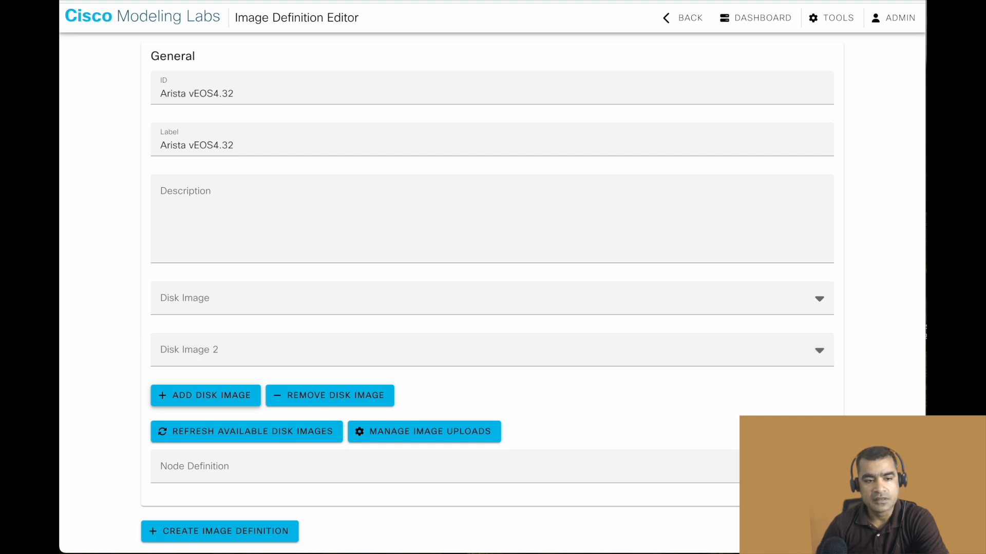
pyautogui.click(328, 308)
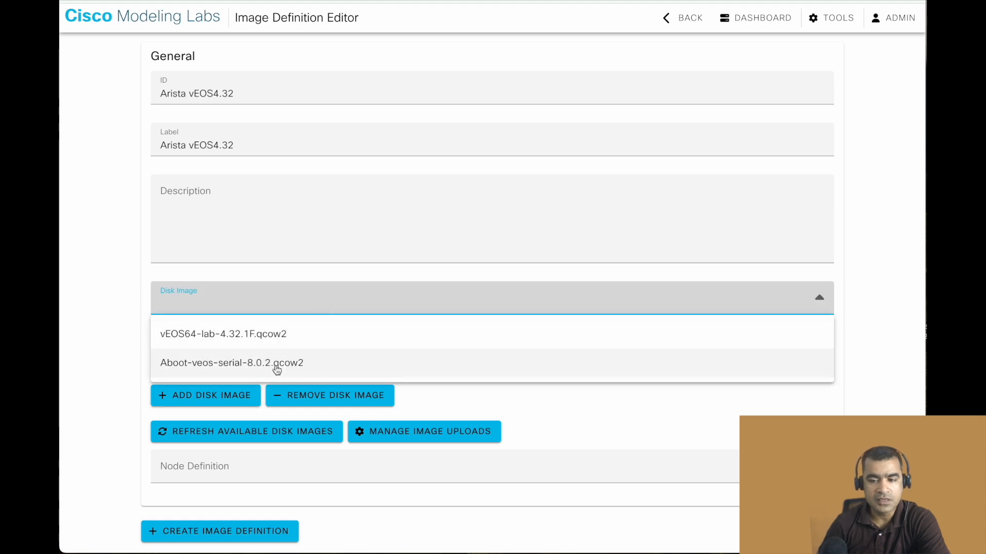
pyautogui.click(306, 361)
pyautogui.click(303, 347)
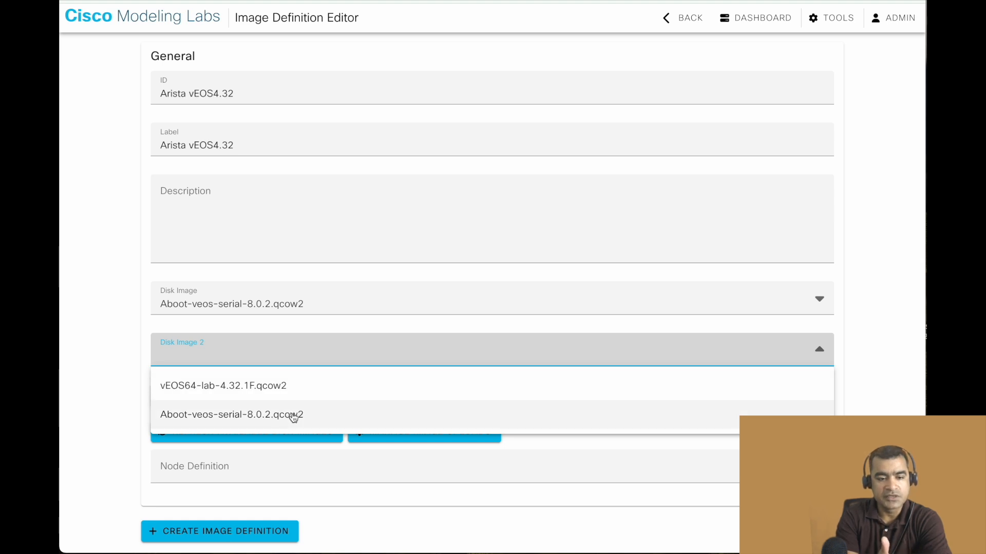
pyautogui.click(286, 386)
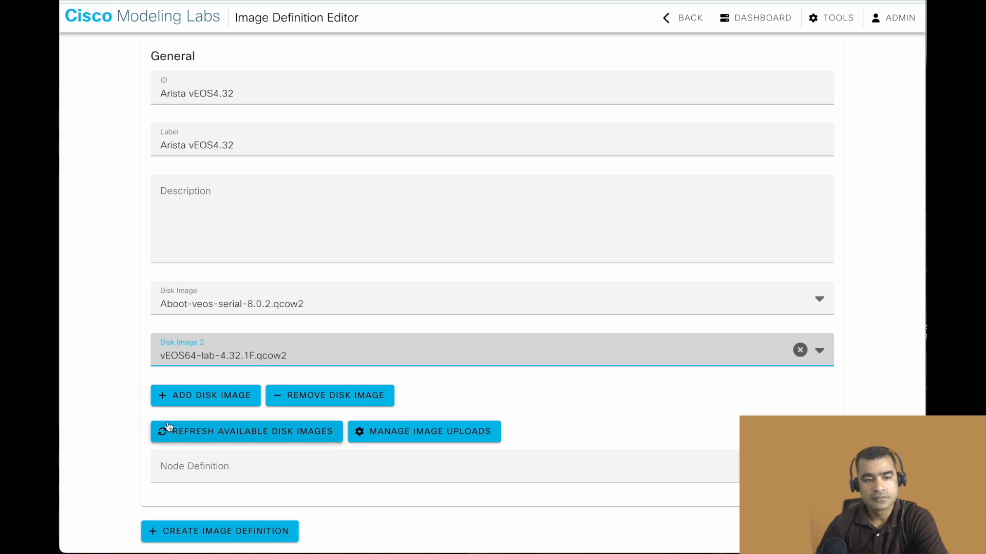
# Assign the vEOS node definition to the image and create the image definition.
pyautogui.click(204, 540)
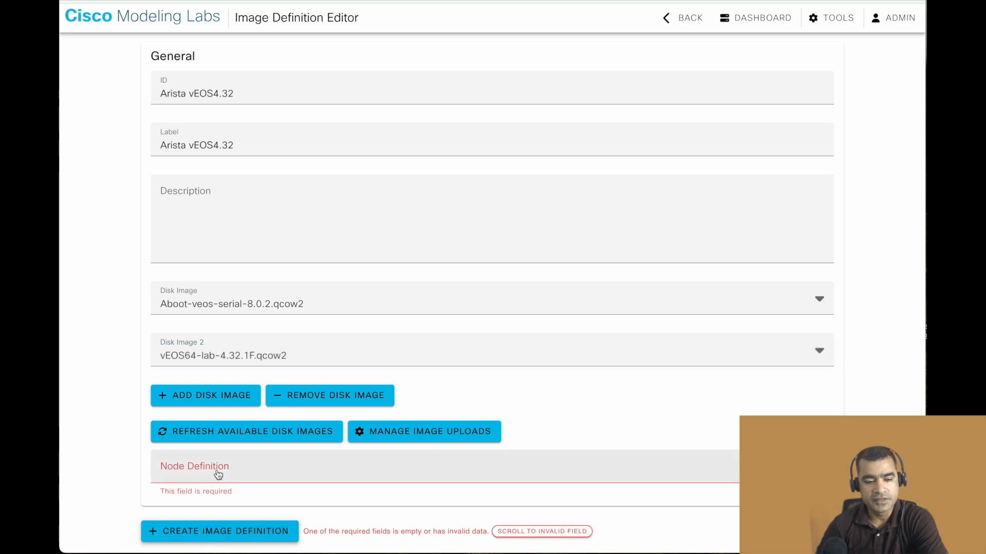
pyautogui.click(218, 475)
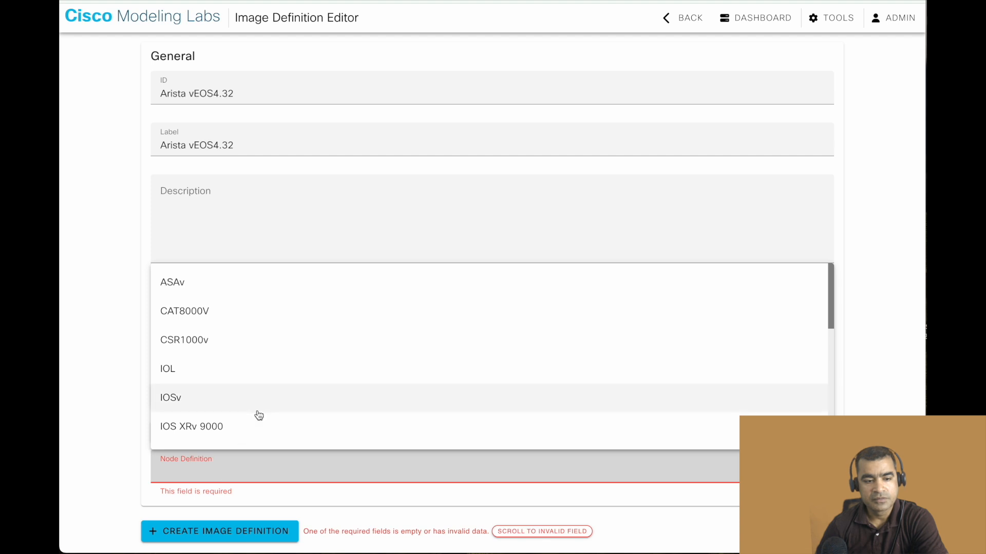
pyautogui.scroll(-5, 257, 414)
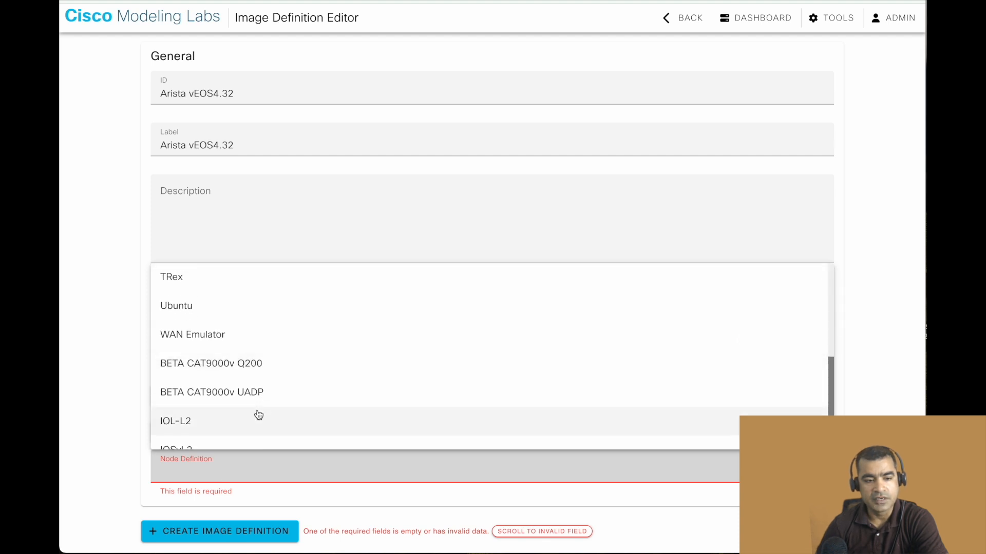
pyautogui.scroll(-3, 257, 414)
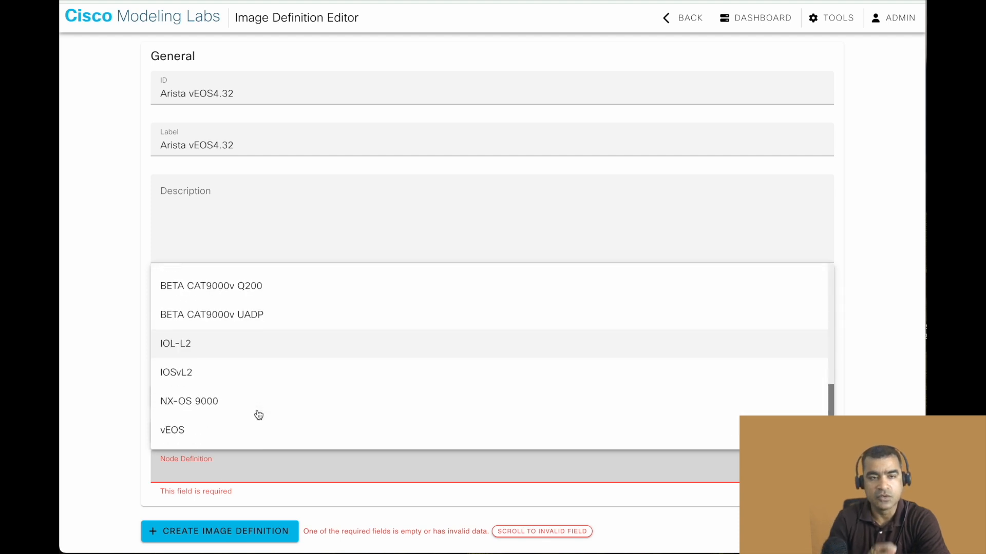
pyautogui.click(232, 440)
pyautogui.scroll(-5, 380, 503)
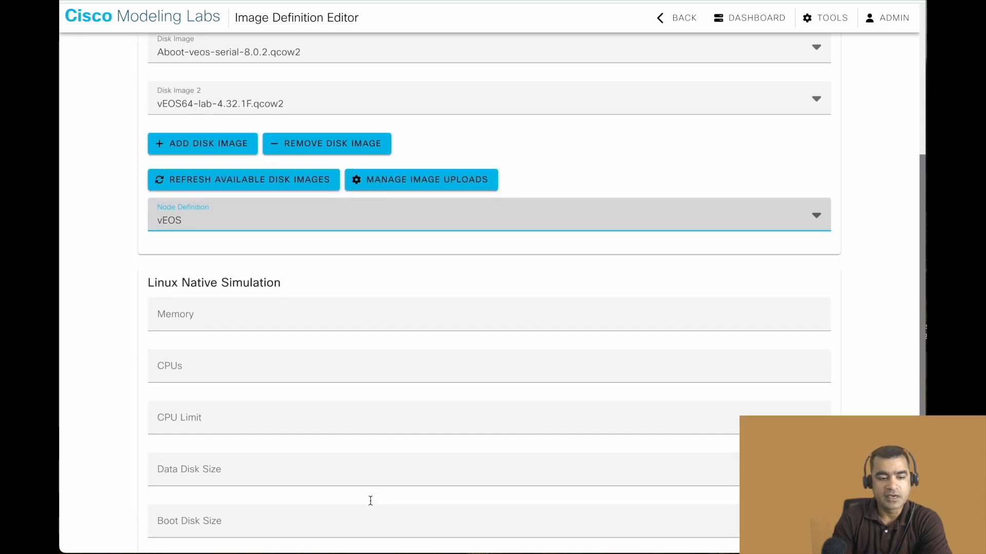
pyautogui.scroll(-1, 370, 501)
pyautogui.click(248, 538)
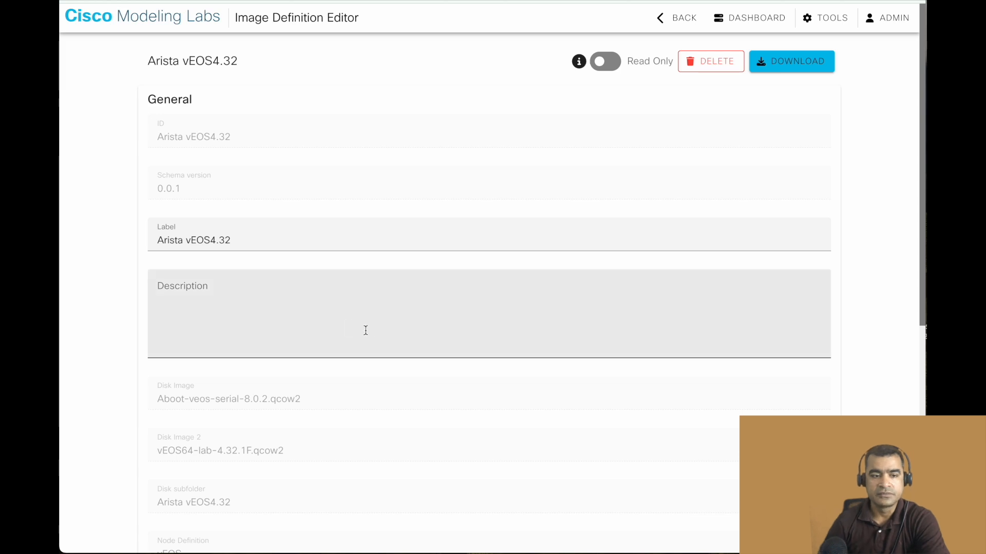
pyautogui.scroll(-7, 371, 328)
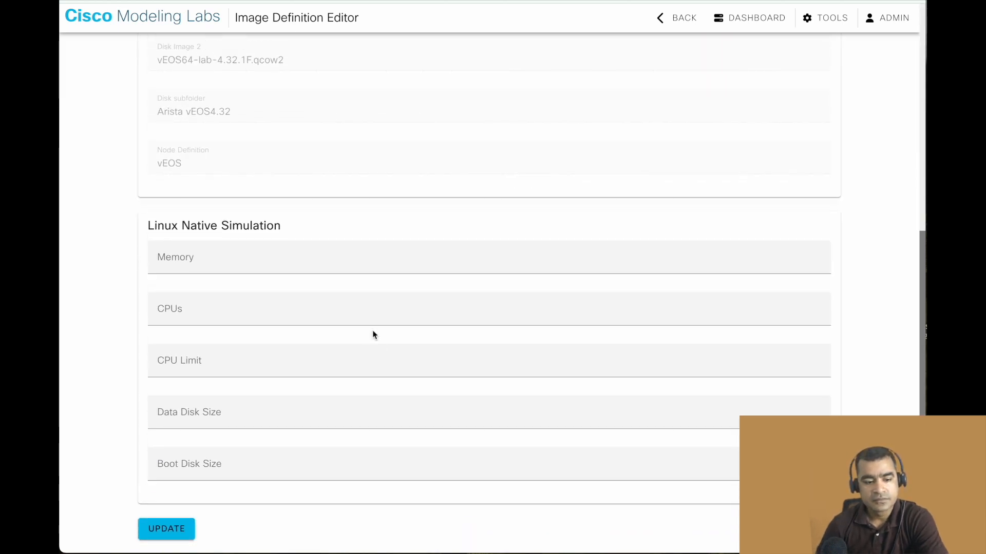
pyautogui.scroll(7, 373, 330)
pyautogui.scroll(-1, 373, 335)
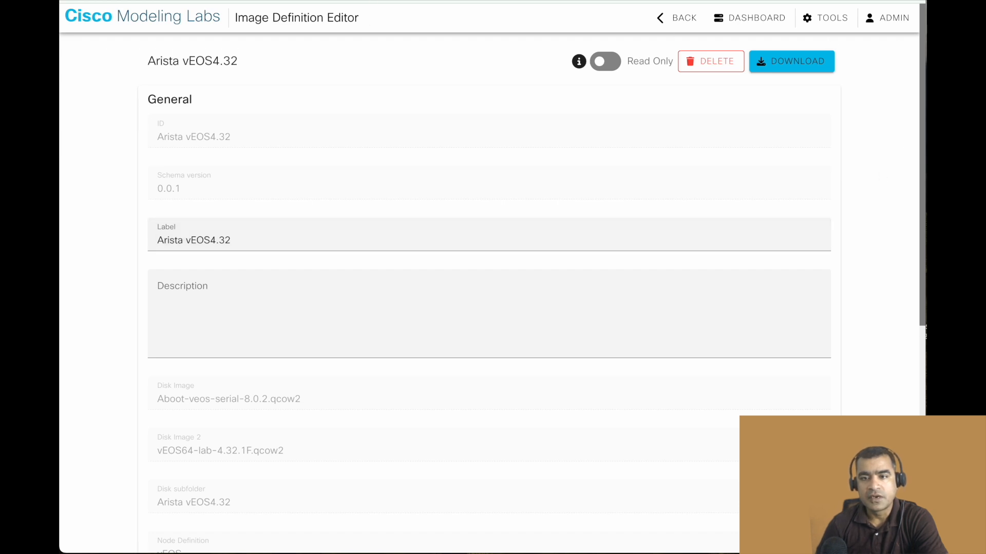
pyautogui.scroll(1, 790, 150)
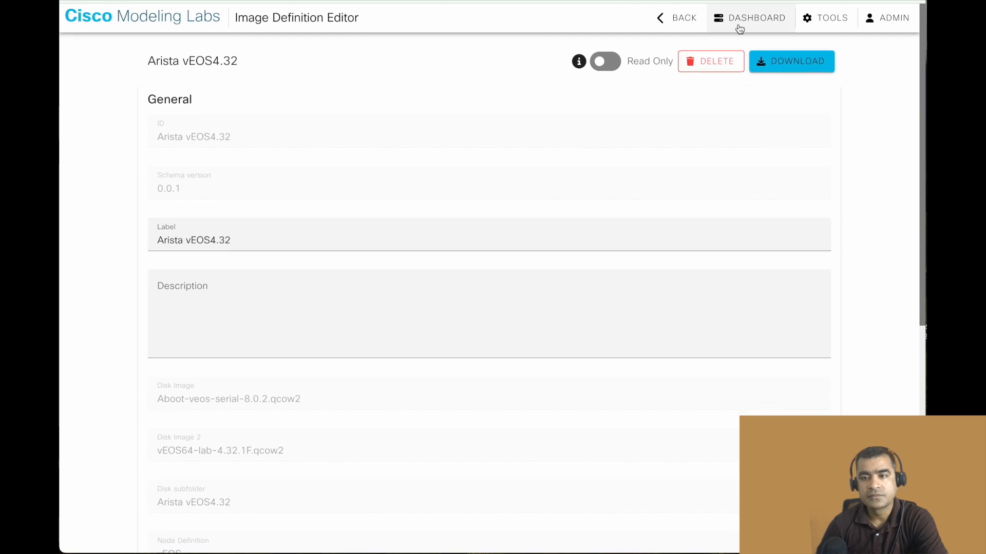
# Open the lab "Lab at Fri 00:30 AM" from the dashboard and delete its cat9000v-uadp-0 node.
pyautogui.click(168, 26)
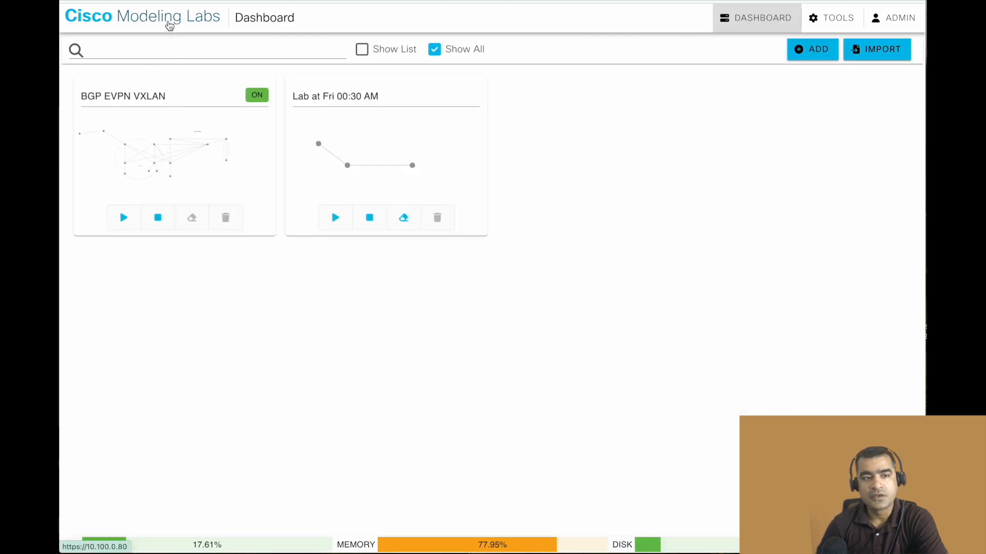
pyautogui.click(421, 162)
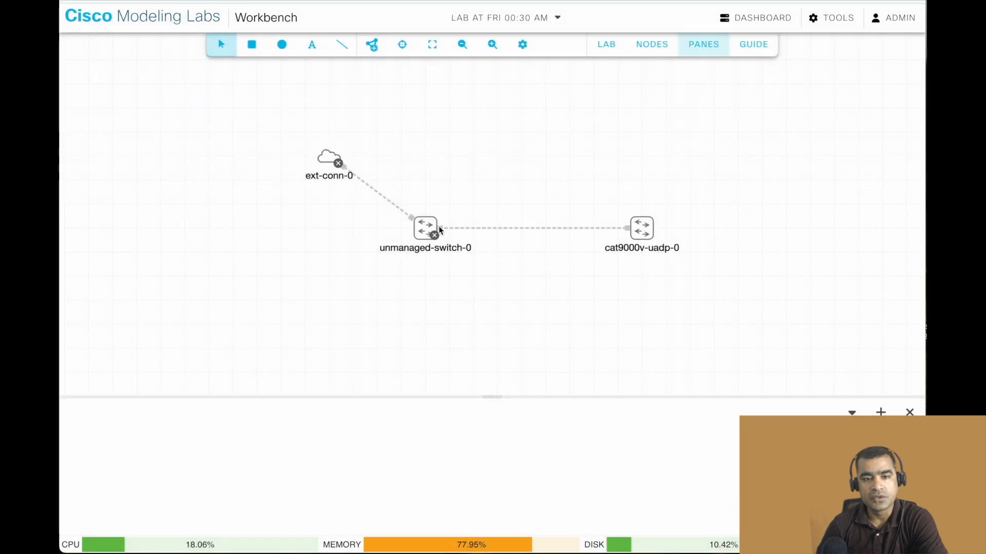
pyautogui.click(643, 235)
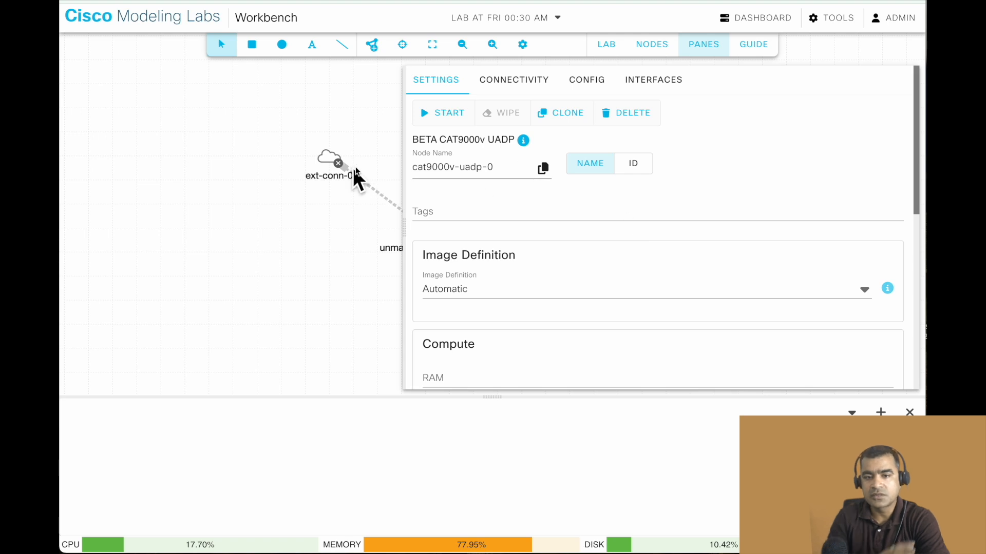
pyautogui.click(332, 112)
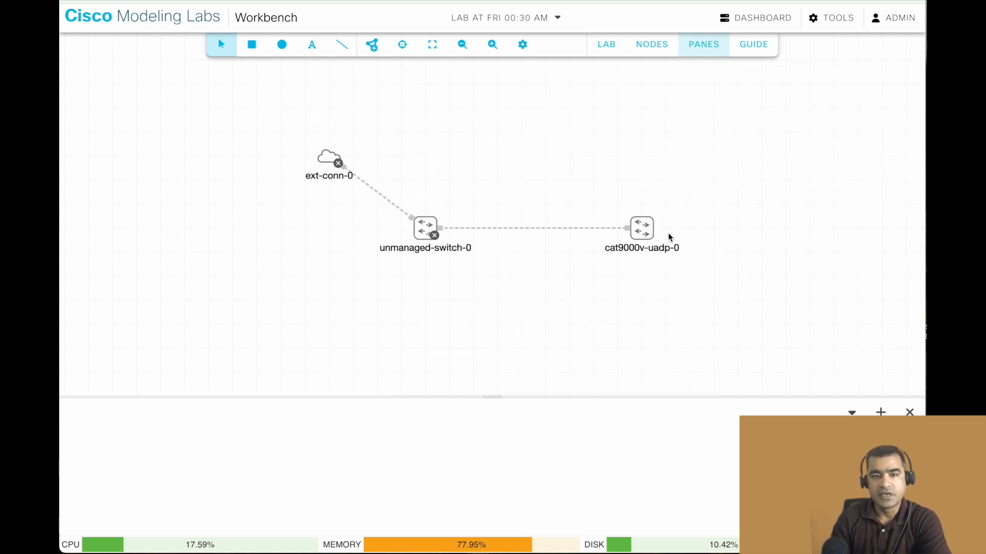
pyautogui.rightClick(648, 233)
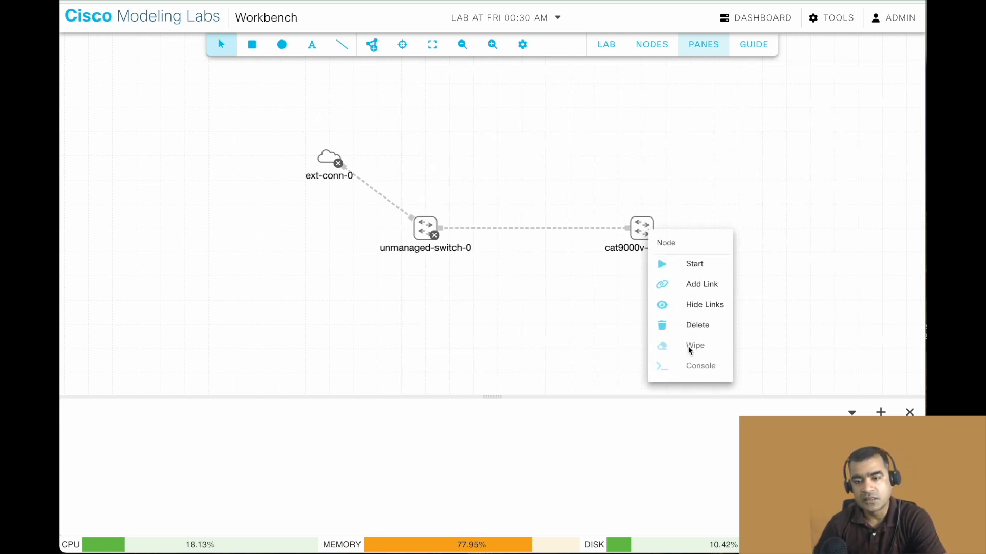
pyautogui.click(699, 326)
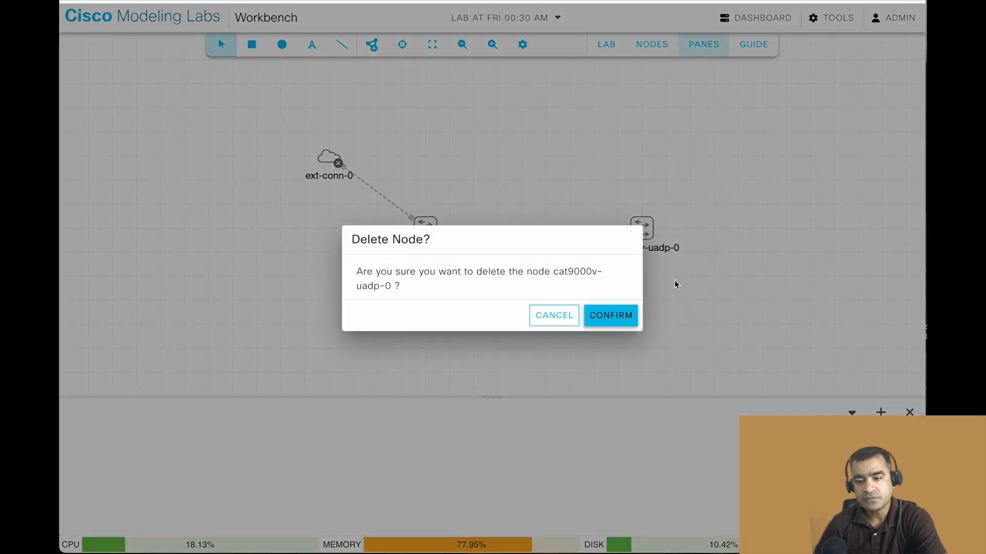
pyautogui.click(618, 329)
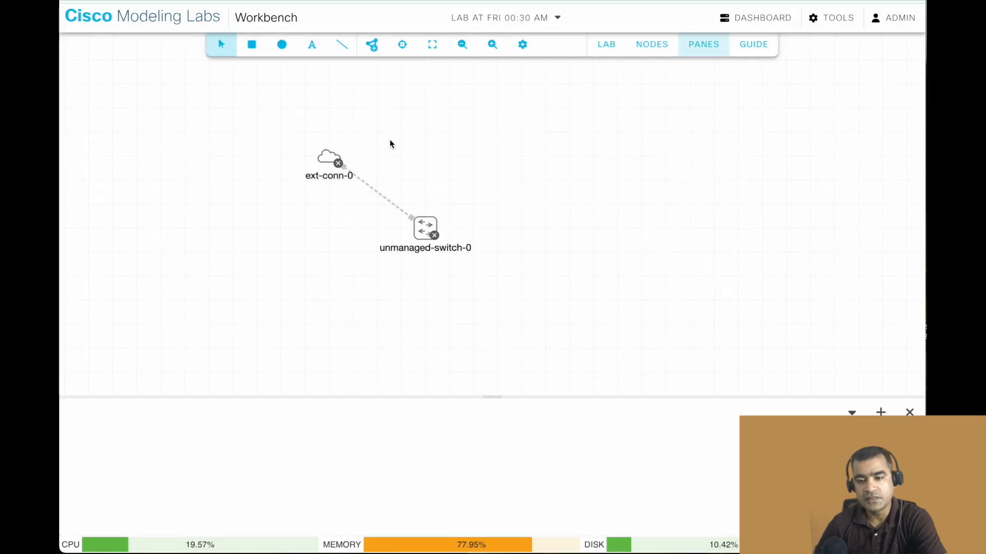
# Add a vEOS node to the lab canvas, to the right of unmanaged-switch-0.
pyautogui.click(375, 48)
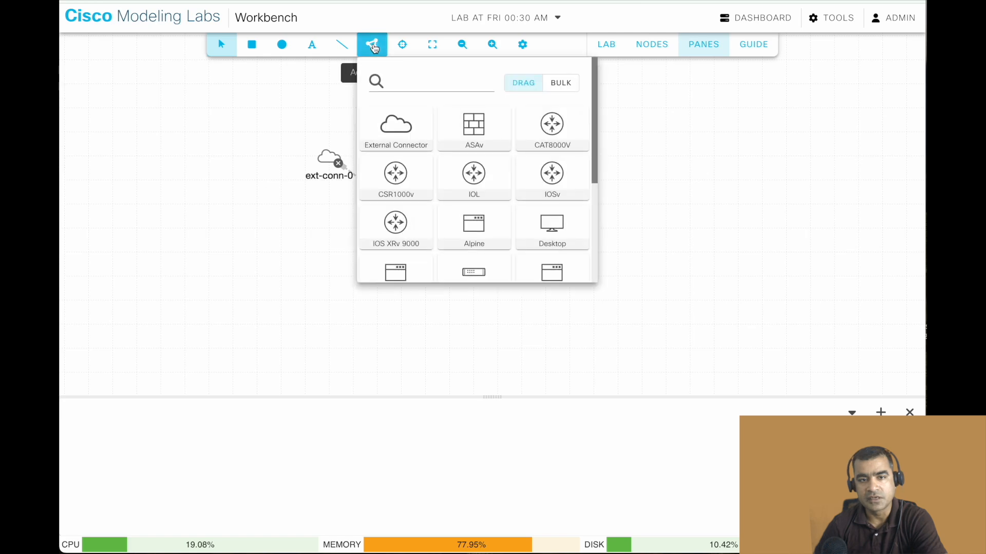
pyautogui.scroll(-1, 473, 149)
pyautogui.scroll(-4, 473, 149)
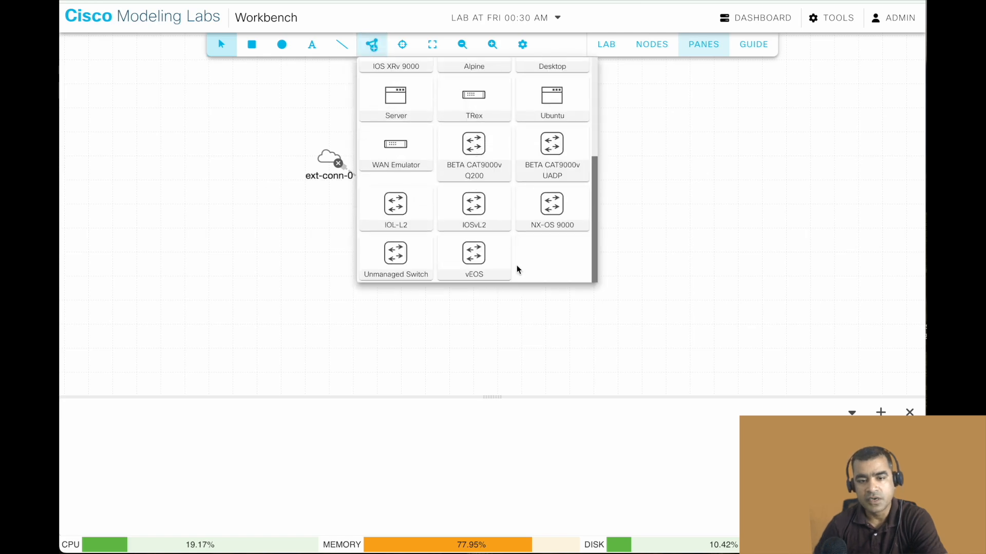
pyautogui.moveTo(651, 237); pyautogui.dragTo(651, 236)
pyautogui.click(790, 164)
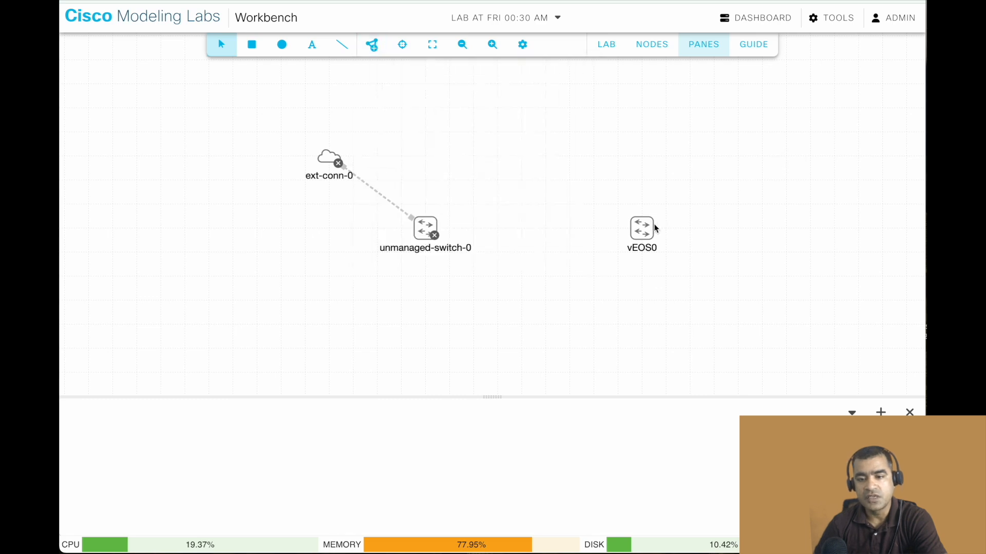
# Start the vEOS0 node and open its console session.
pyautogui.rightClick(642, 230)
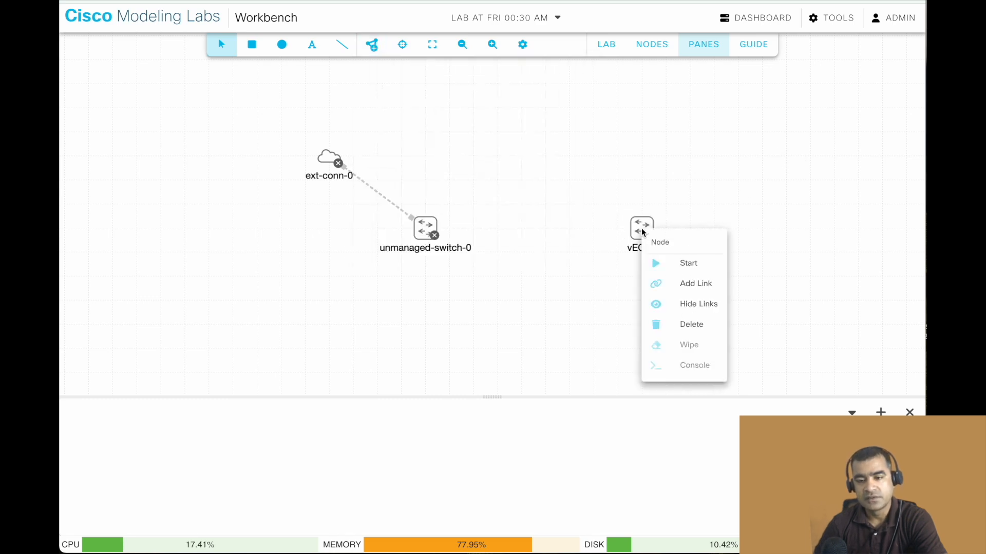
pyautogui.click(693, 267)
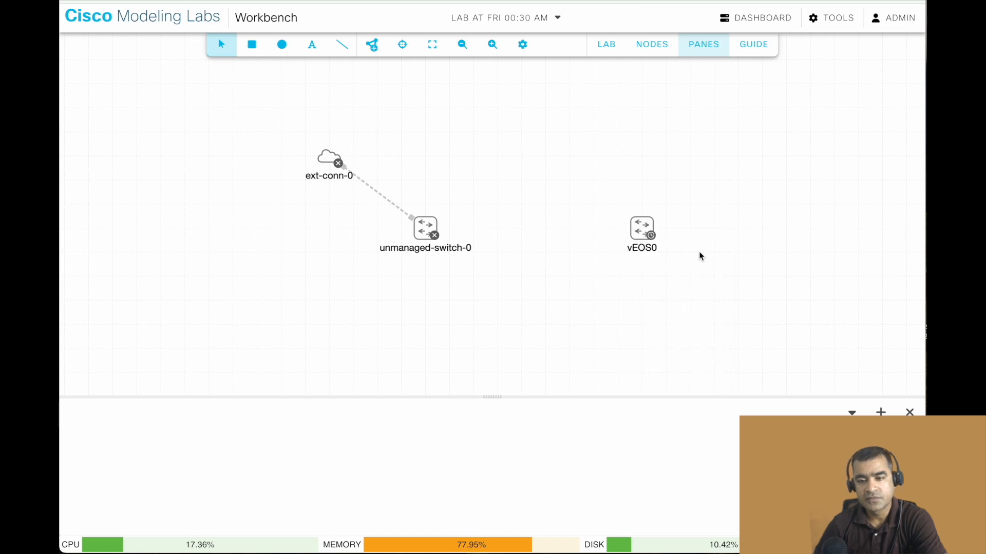
pyautogui.rightClick(642, 229)
pyautogui.click(693, 365)
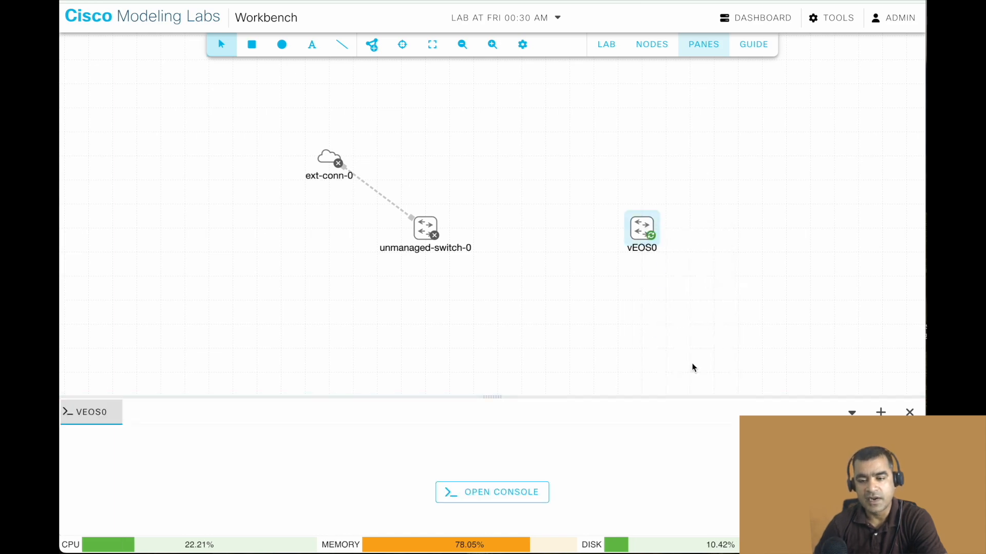
pyautogui.click(488, 492)
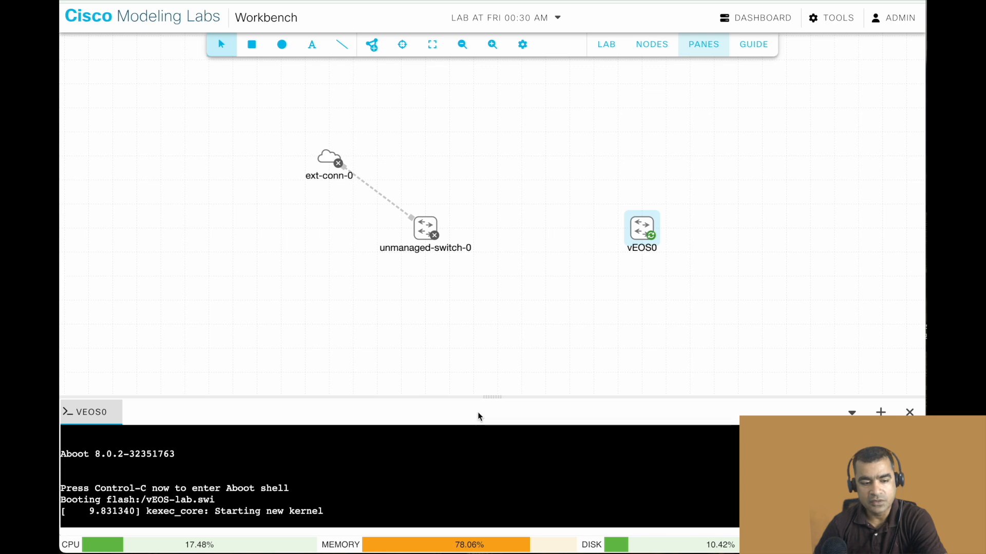
# Enlarge the console pane and move unmanaged-switch-0, ext-conn-0 and vEOS0 higher on the canvas, clear of the pane.
pyautogui.moveTo(484, 397); pyautogui.dragTo(479, 262)
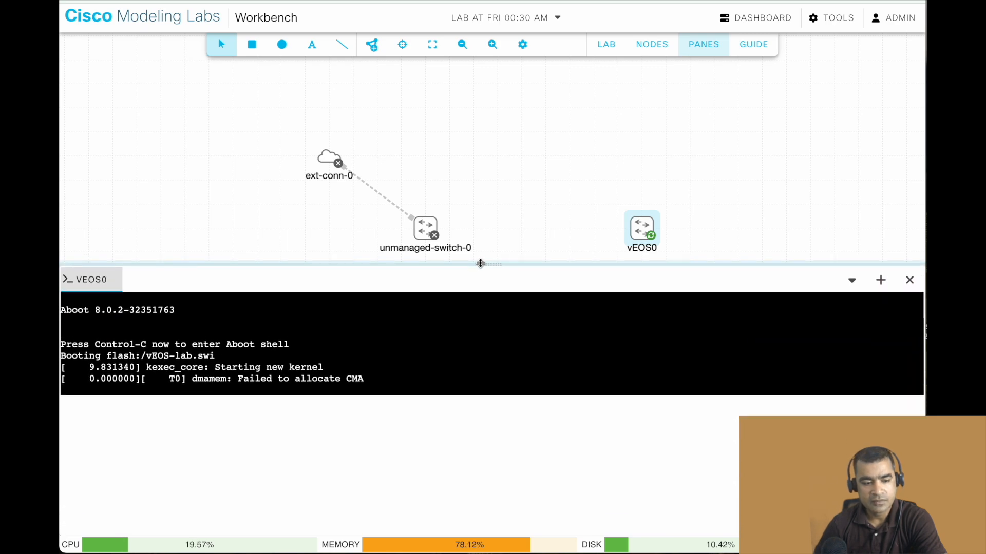
pyautogui.moveTo(428, 228); pyautogui.dragTo(163, 83)
pyautogui.moveTo(327, 157); pyautogui.dragTo(109, 110)
pyautogui.moveTo(648, 236); pyautogui.dragTo(456, 117)
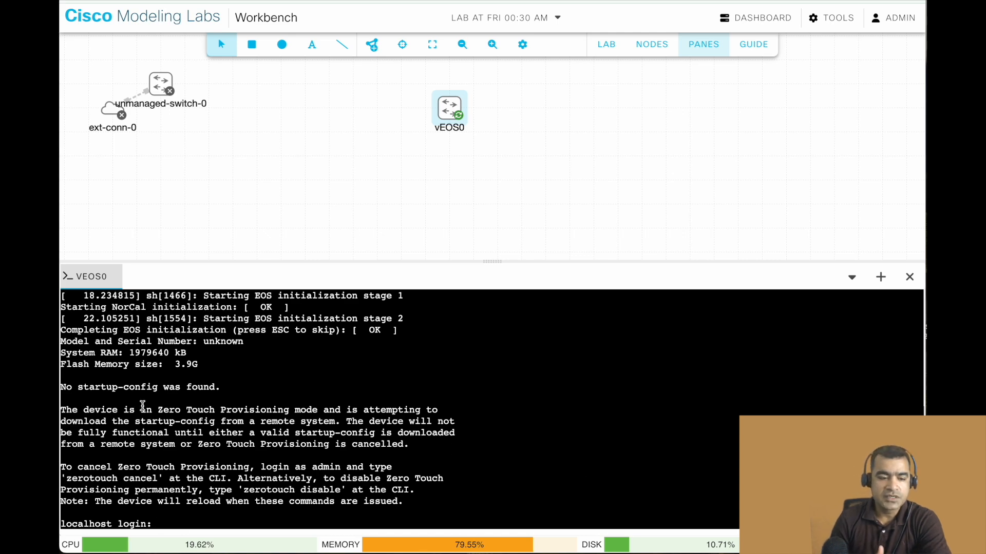
# Highlight the Zero Touch Provisioning notice in the vEOS0 console and log in as admin.
pyautogui.moveTo(158, 409); pyautogui.dragTo(342, 454)
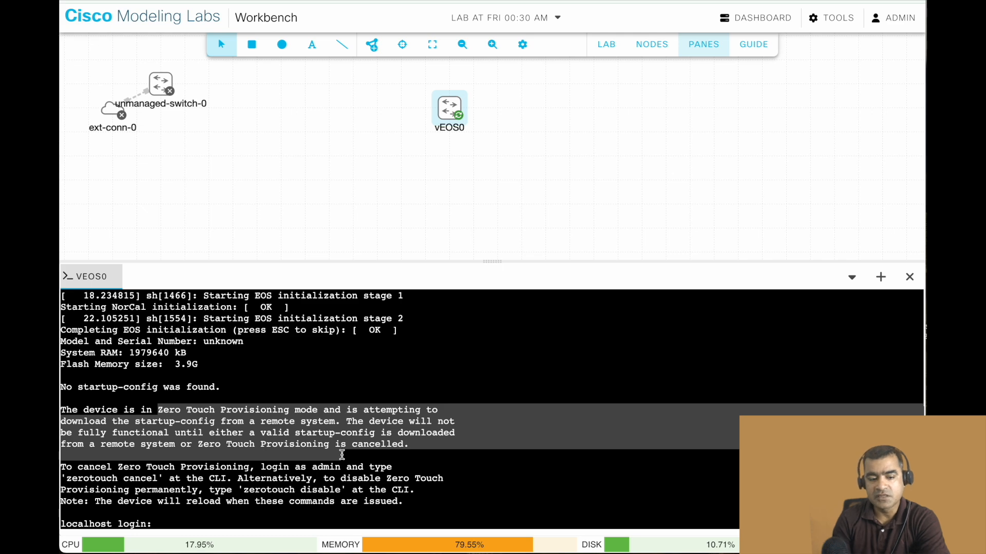
pyautogui.click(556, 494)
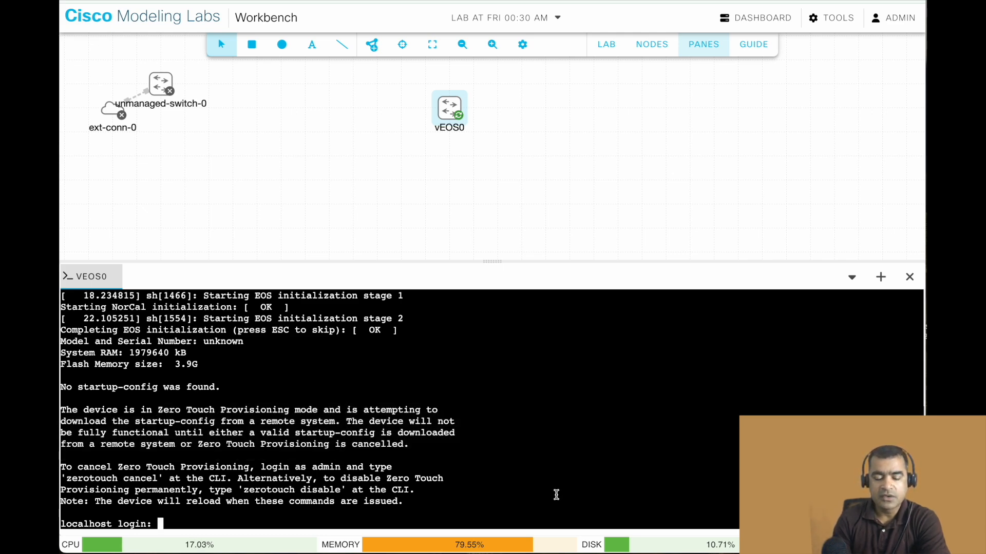
pyautogui.write('admin')
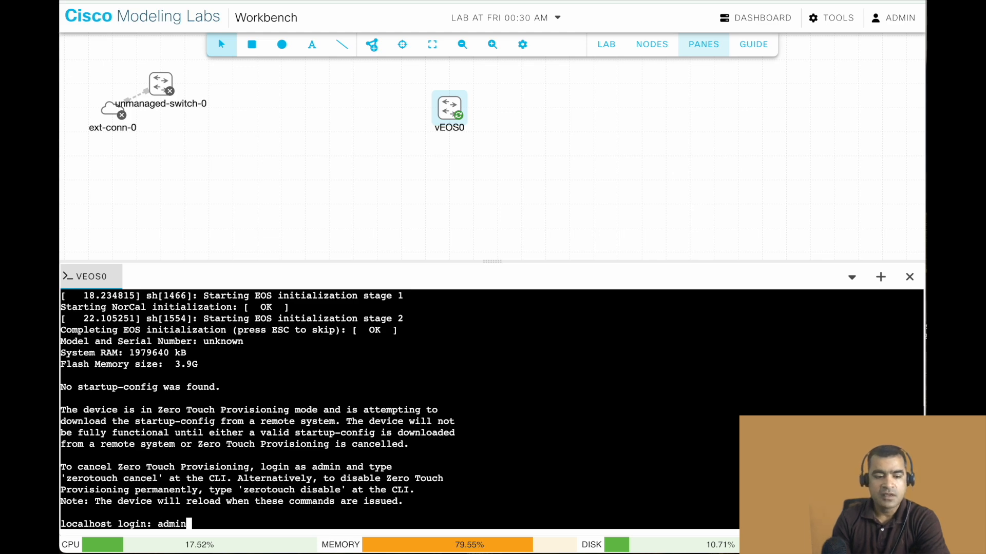
pyautogui.press('Return')
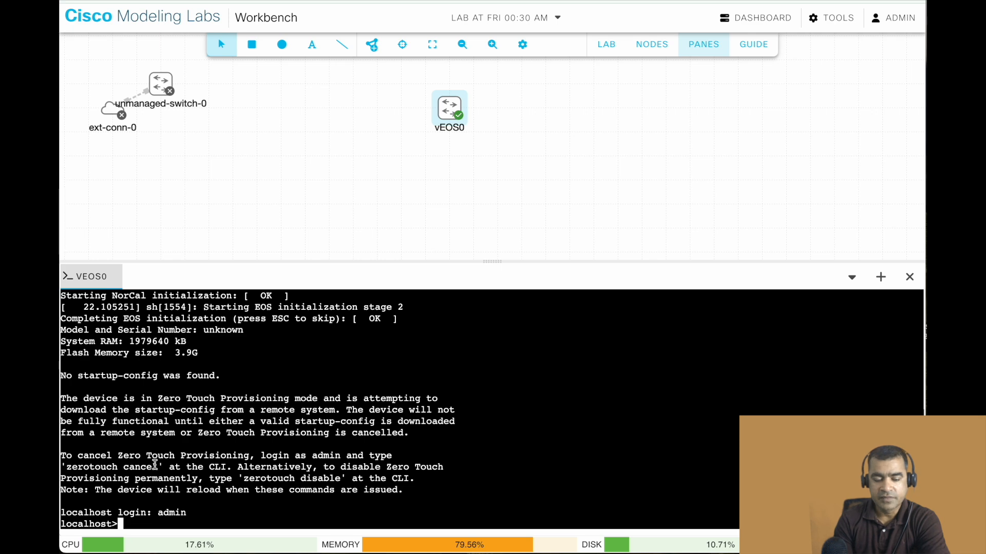
# Cancel Zero Touch Provisioning from the vEOS0 console and let the switch reload.
pyautogui.moveTo(155, 469); pyautogui.dragTo(120, 466)
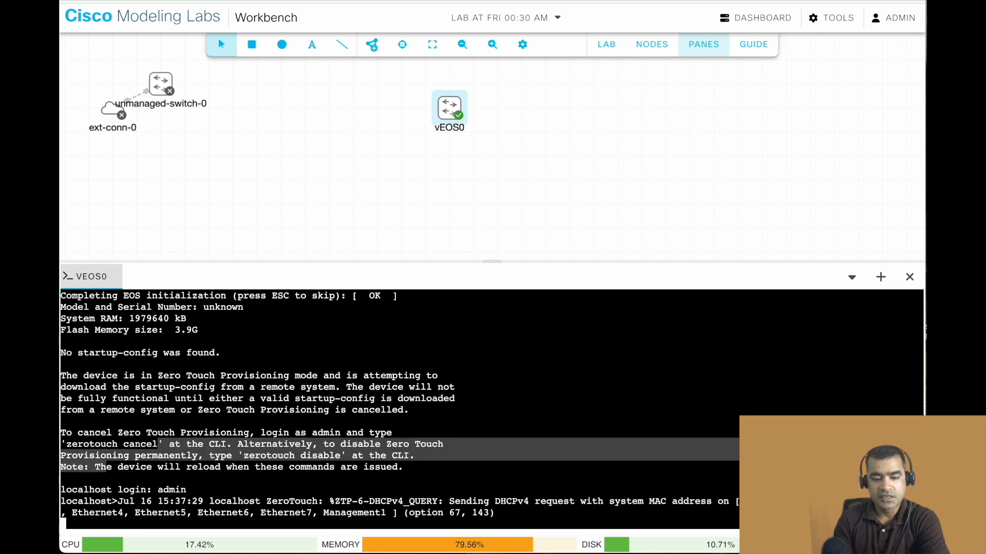
pyautogui.click(192, 446)
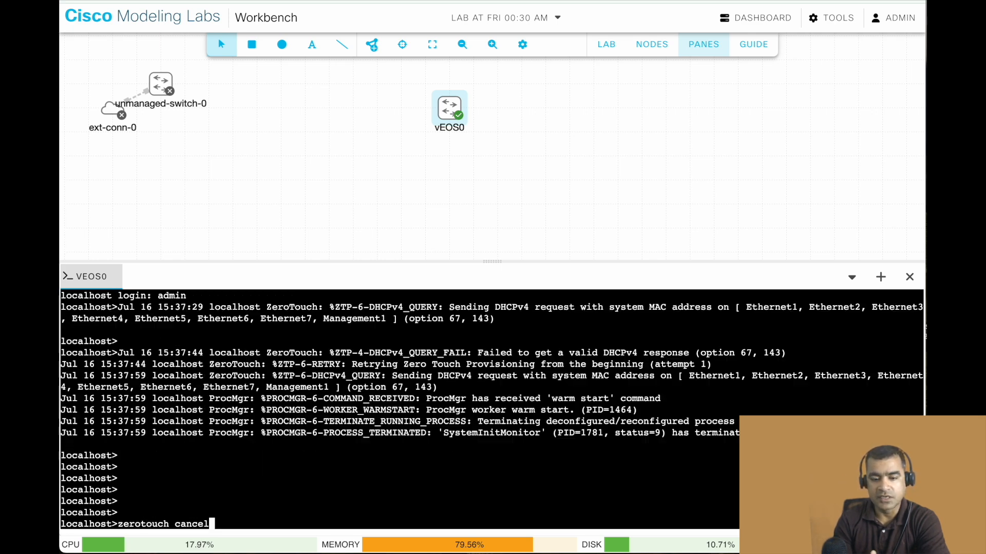
pyautogui.press('Return')
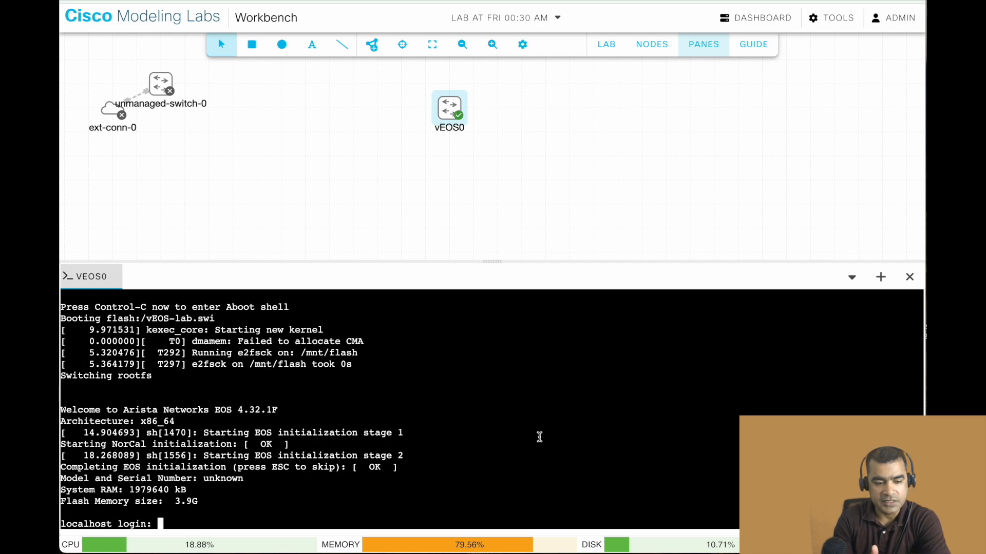
# Log in to the reloaded vEOS0 switch as admin and enter privileged mode with en.
pyautogui.write('admin')
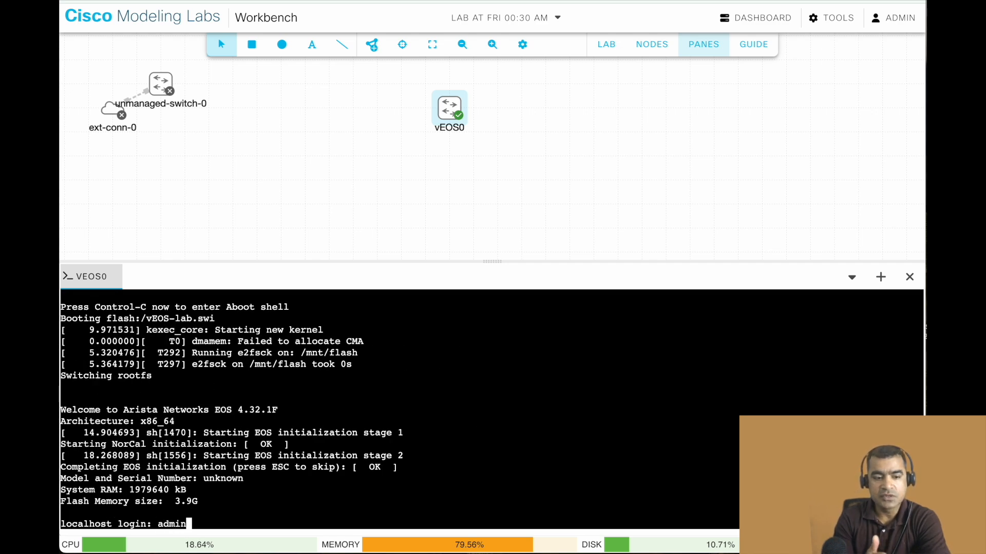
pyautogui.press('Return')
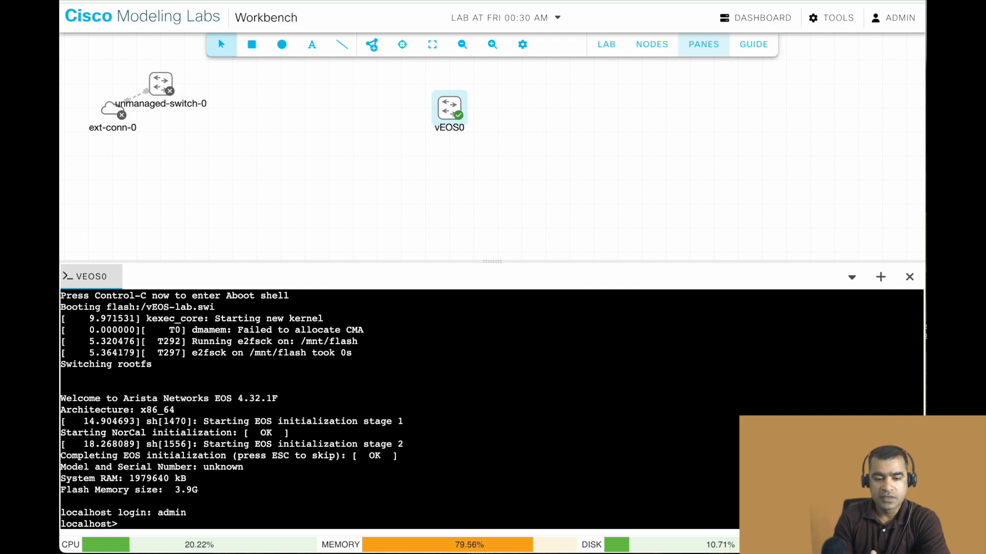
pyautogui.press('Return')
pyautogui.press('Return')
pyautogui.press('Return')
pyautogui.write('en')
pyautogui.press('Return')
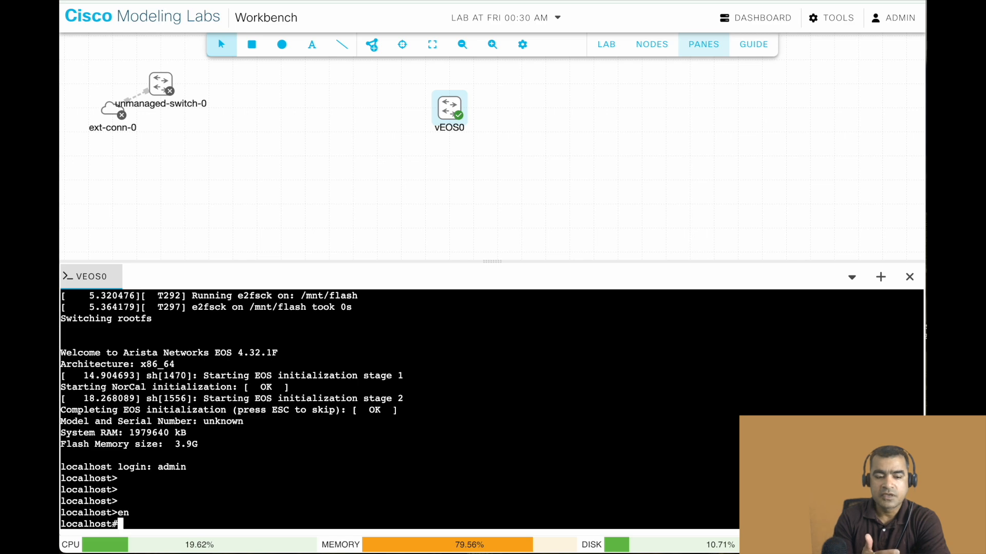
# Display the vEOS0 switch's running configuration with sh running-config.
pyautogui.press('Return')
pyautogui.press('Return')
pyautogui.press('Return')
pyautogui.press('Return')
pyautogui.press('Return')
pyautogui.write('sh ')
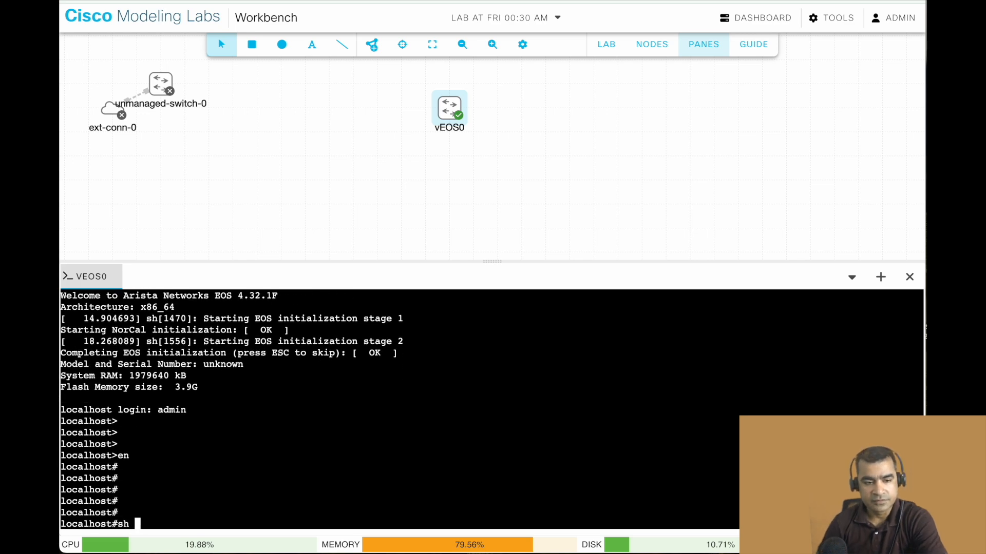
pyautogui.write('running-config')
pyautogui.press('Return')
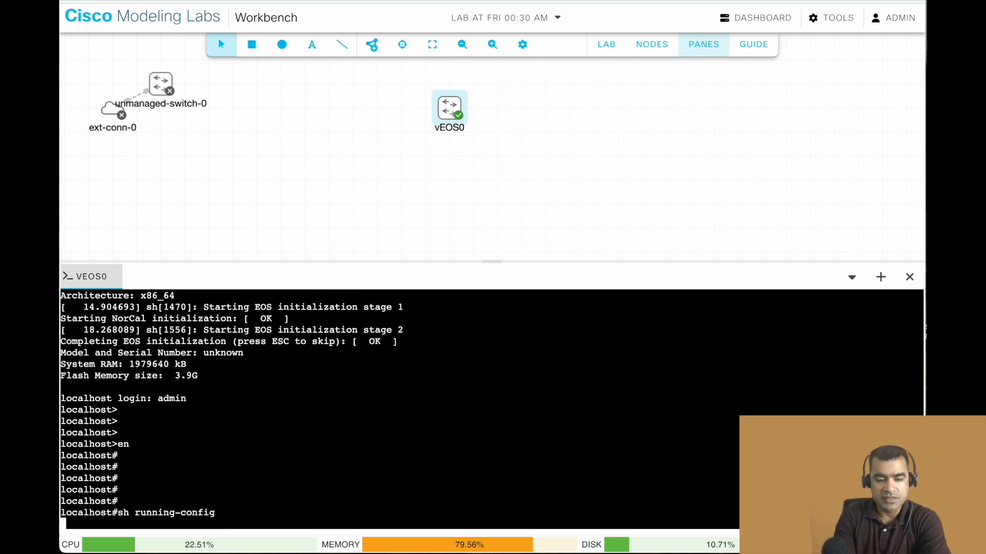
pyautogui.press('Return')
pyautogui.press('Return')
pyautogui.press('Return')
pyautogui.press('Return')
pyautogui.press('Return')
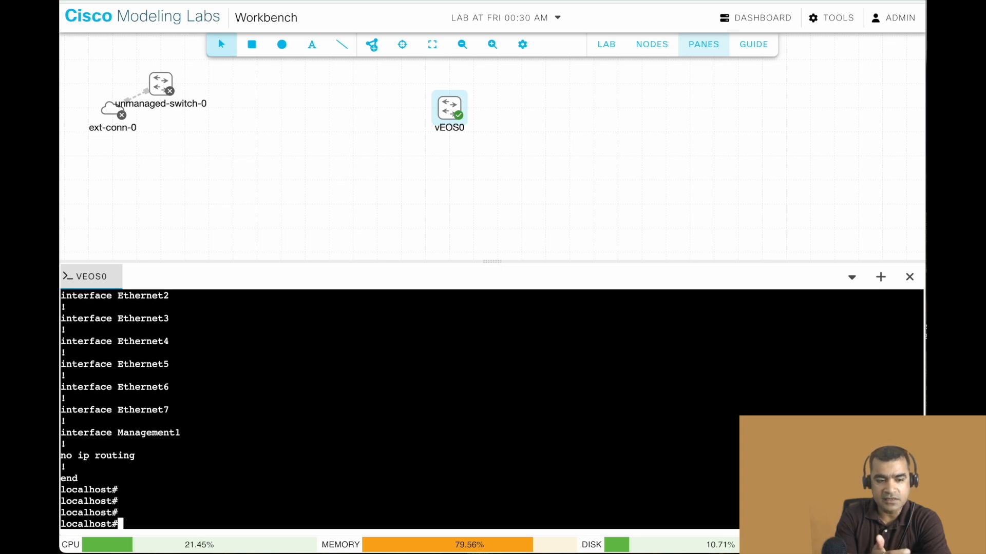
# Enter configuration mode for interface ethernet 1 on vEOS0 and exit back to privileged mode with end.
pyautogui.write('conf t')
pyautogui.press('Return')
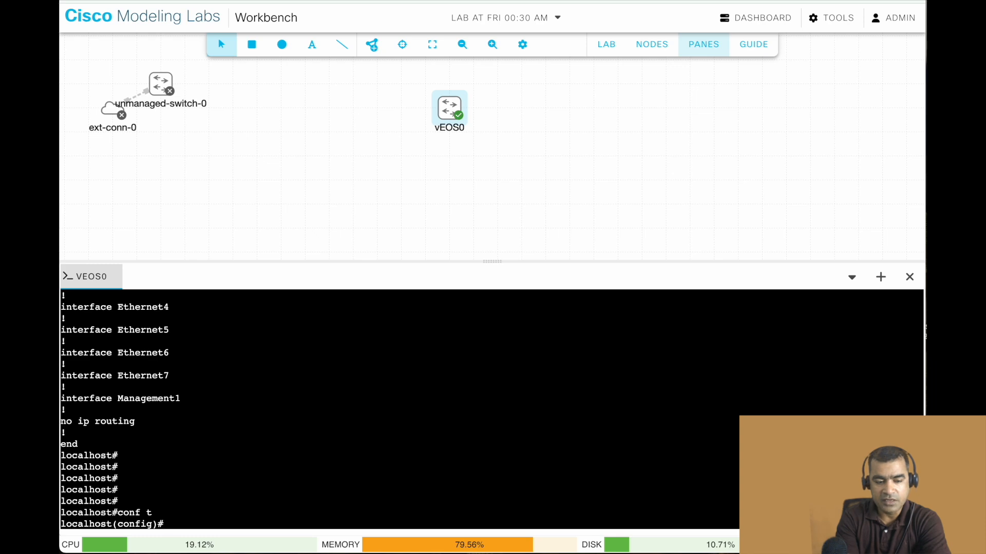
pyautogui.write('int ethernet ')
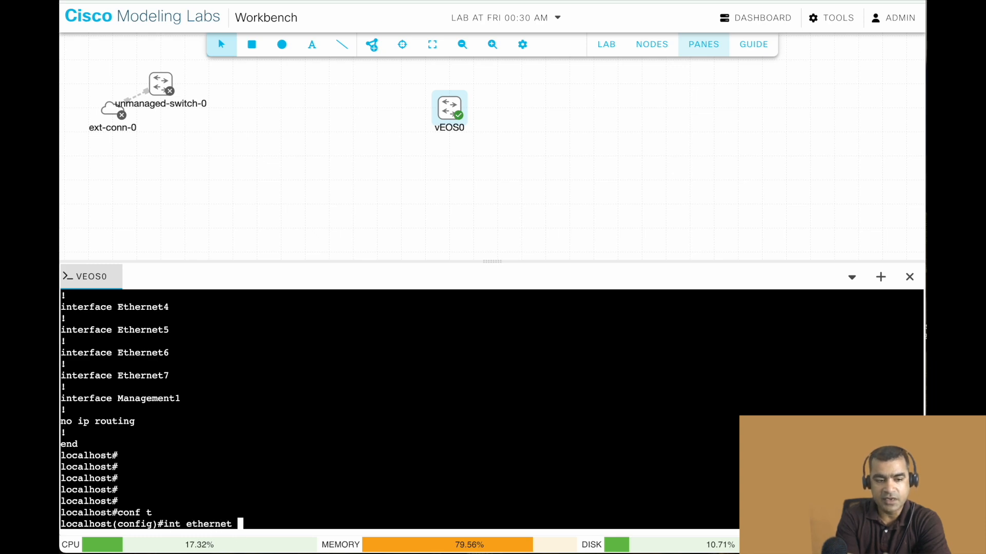
pyautogui.write('1')
pyautogui.press('Return')
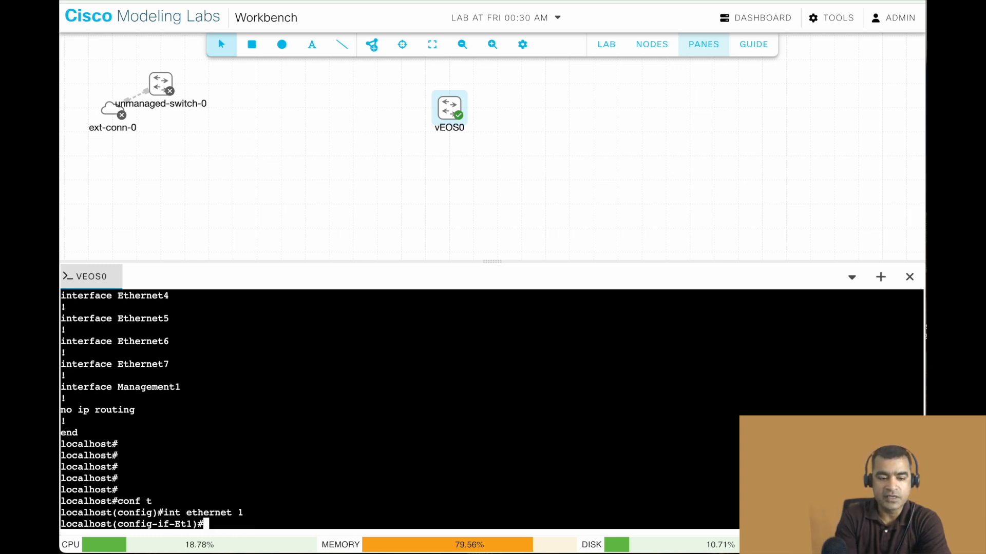
pyautogui.write('ip address')
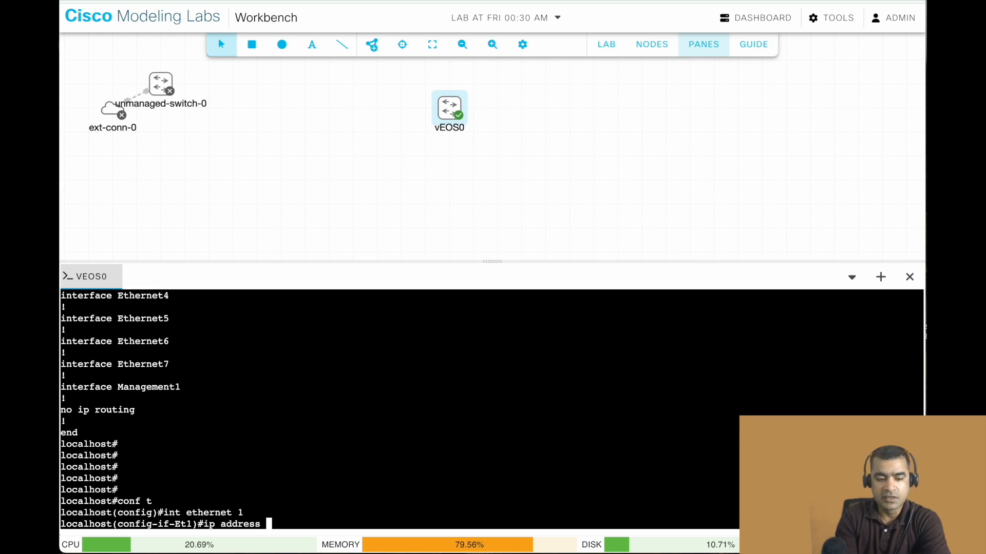
pyautogui.press('BackSpace')
pyautogui.press('BackSpace')
pyautogui.press('BackSpace')
pyautogui.press('BackSpace')
pyautogui.press('BackSpace')
pyautogui.press('BackSpace')
pyautogui.press('BackSpace')
pyautogui.press('BackSpace')
pyautogui.press('BackSpace')
pyautogui.press('BackSpace')
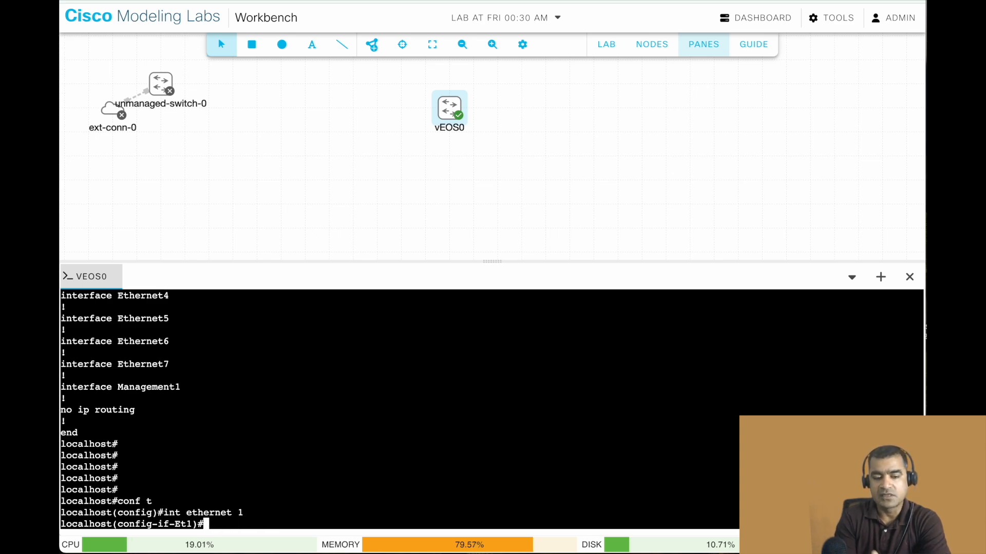
pyautogui.write('end')
pyautogui.press('Return')
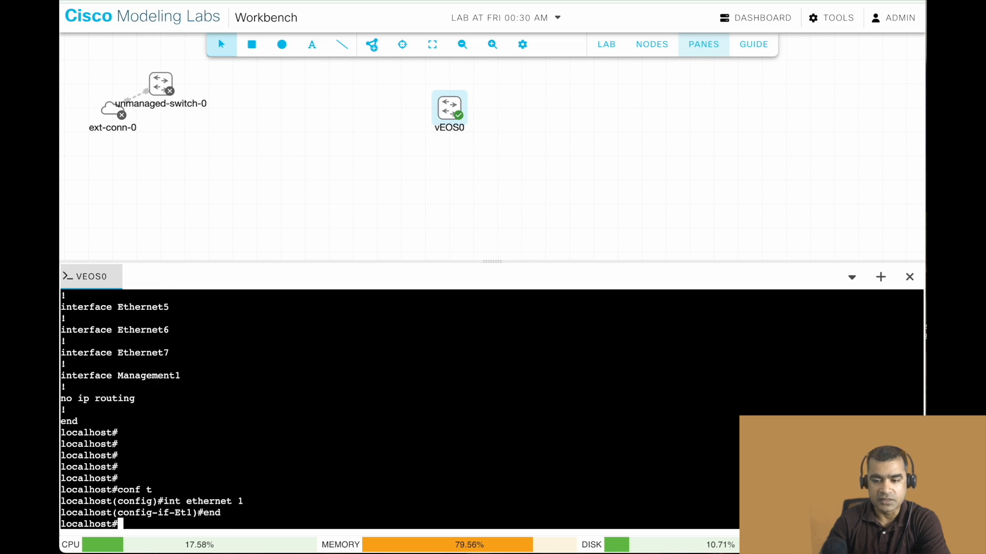
# Display the vEOS0 switch's version information with sh ver.
pyautogui.press('Return')
pyautogui.write('sh ver')
pyautogui.press('Return')
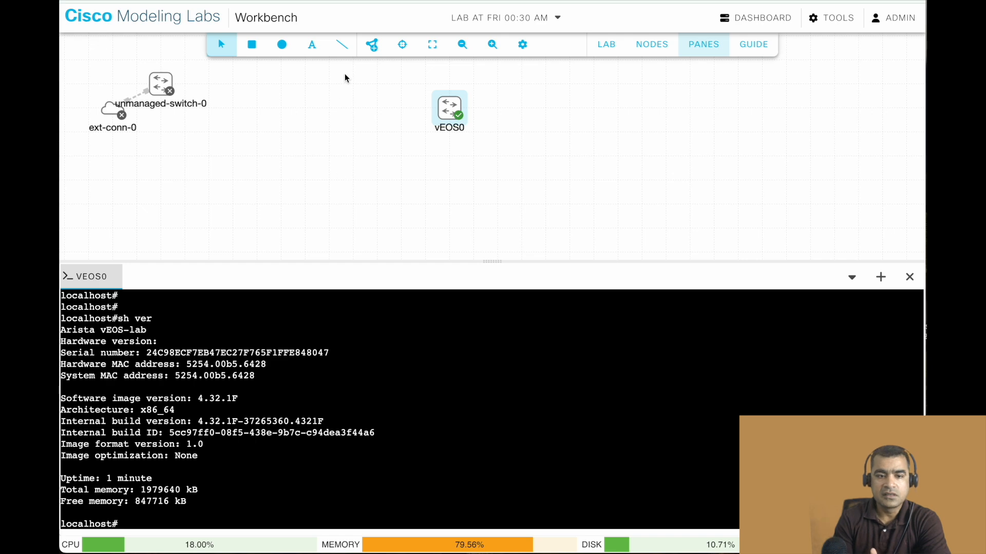
# Add a BETA CAT9000v UADP node to the lab canvas, to the right of vEOS0.
pyautogui.click(382, 50)
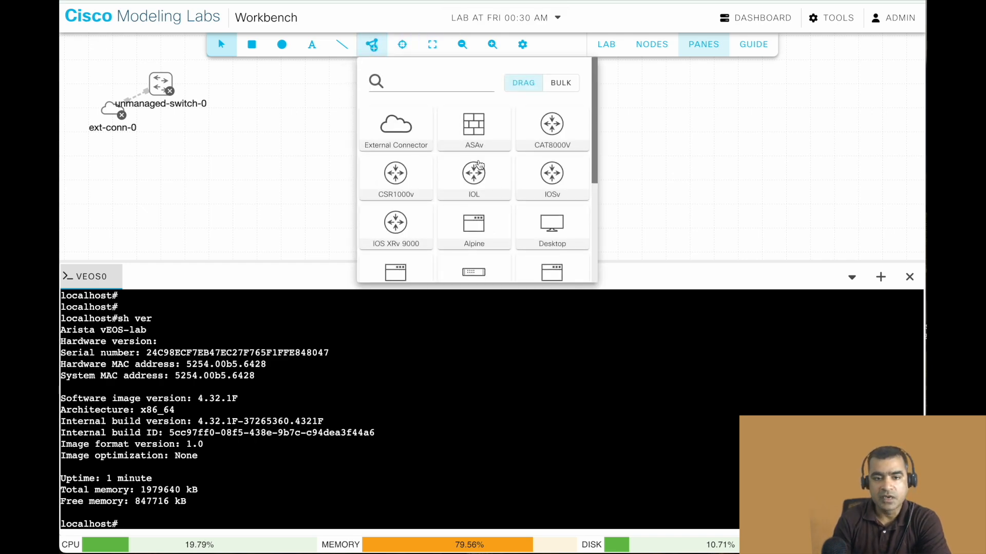
pyautogui.scroll(-2, 479, 162)
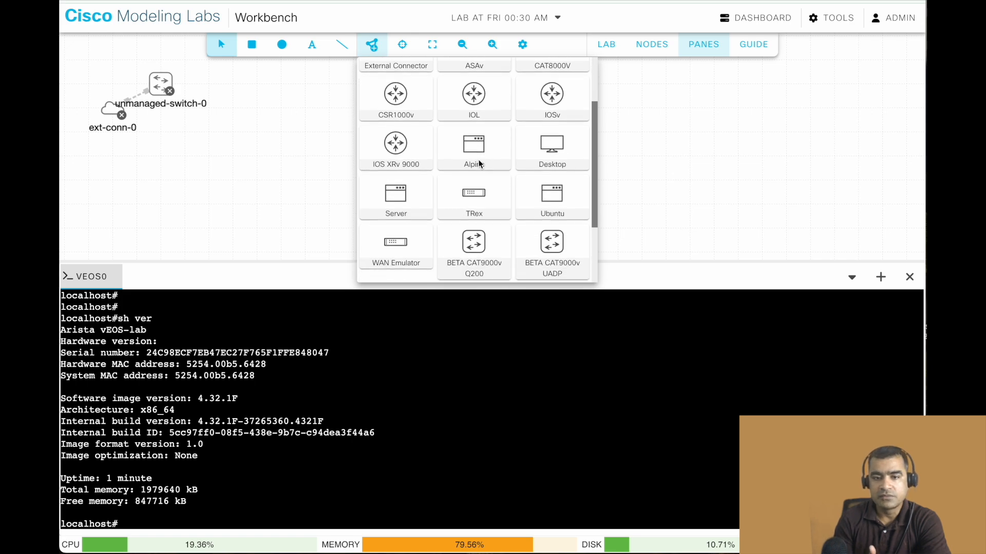
pyautogui.scroll(-2, 478, 164)
pyautogui.scroll(-1, 478, 163)
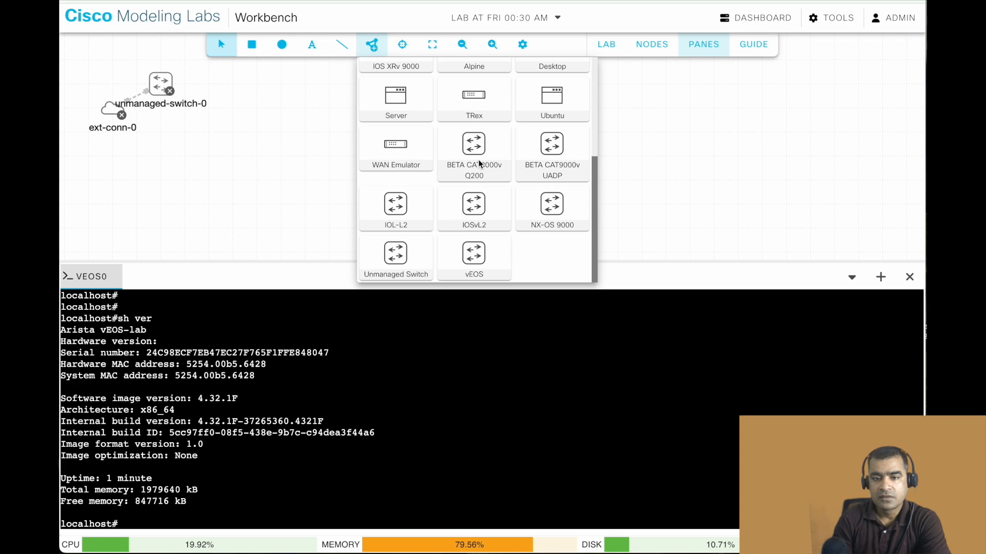
pyautogui.moveTo(552, 153); pyautogui.dragTo(760, 127)
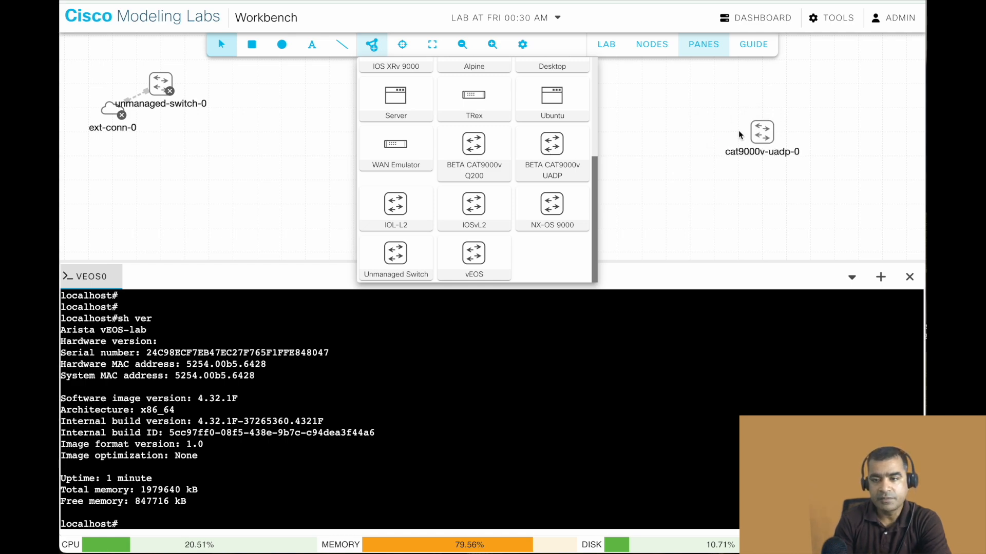
pyautogui.click(703, 103)
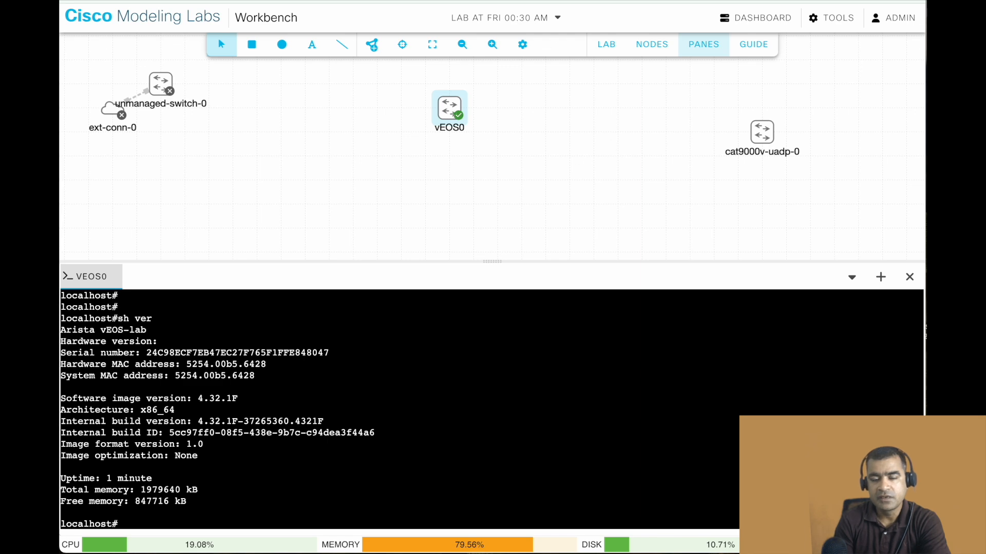
# Link vEOS0 interface Eth1 to cat9000v-uadp-0 interface GigE1/0/1.
pyautogui.rightClick(451, 110)
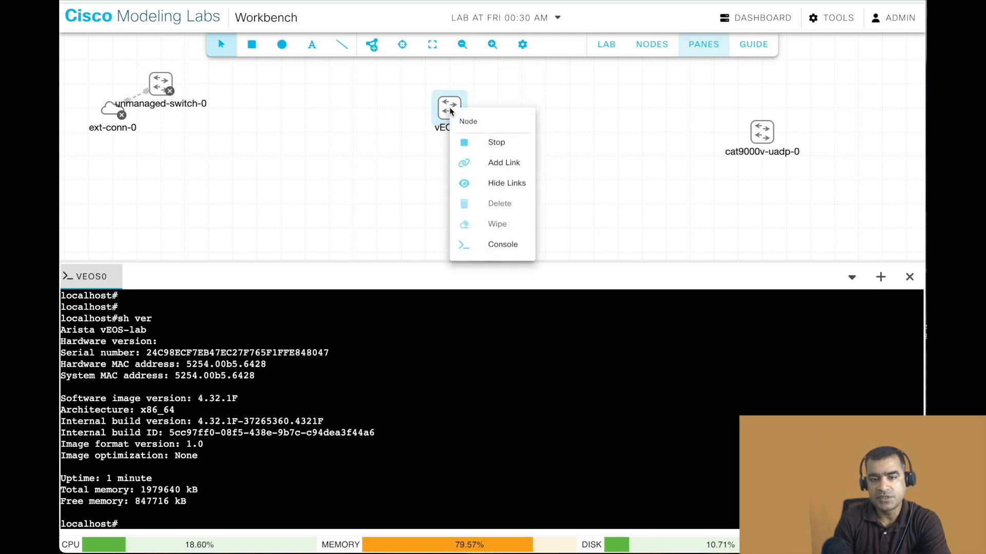
pyautogui.click(493, 165)
pyautogui.click(762, 132)
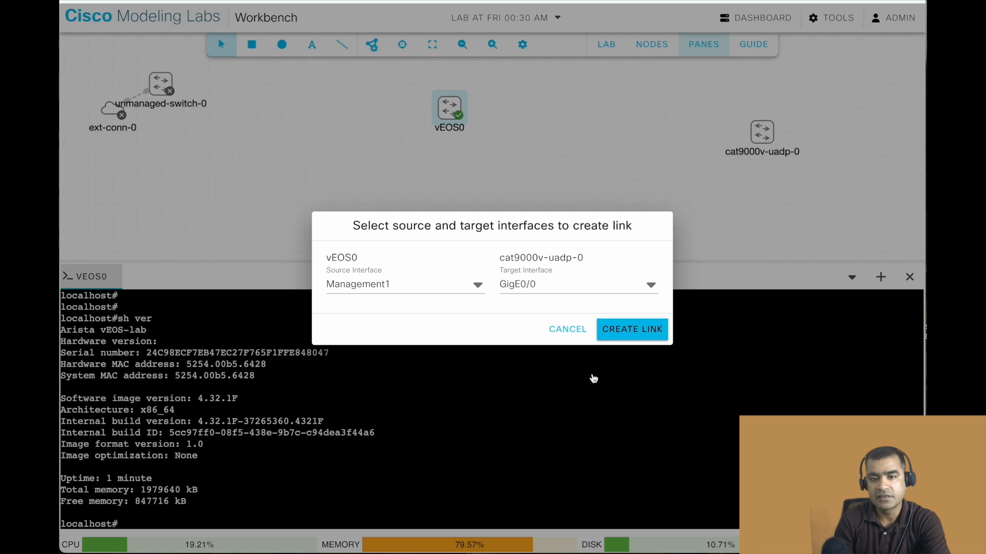
pyautogui.click(648, 283)
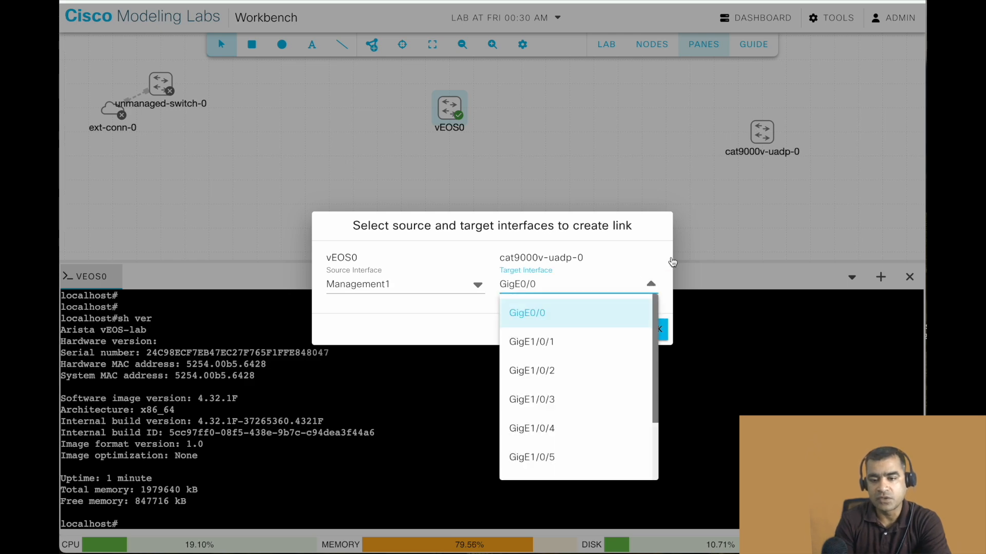
pyautogui.click(532, 341)
pyautogui.click(488, 293)
pyautogui.click(415, 344)
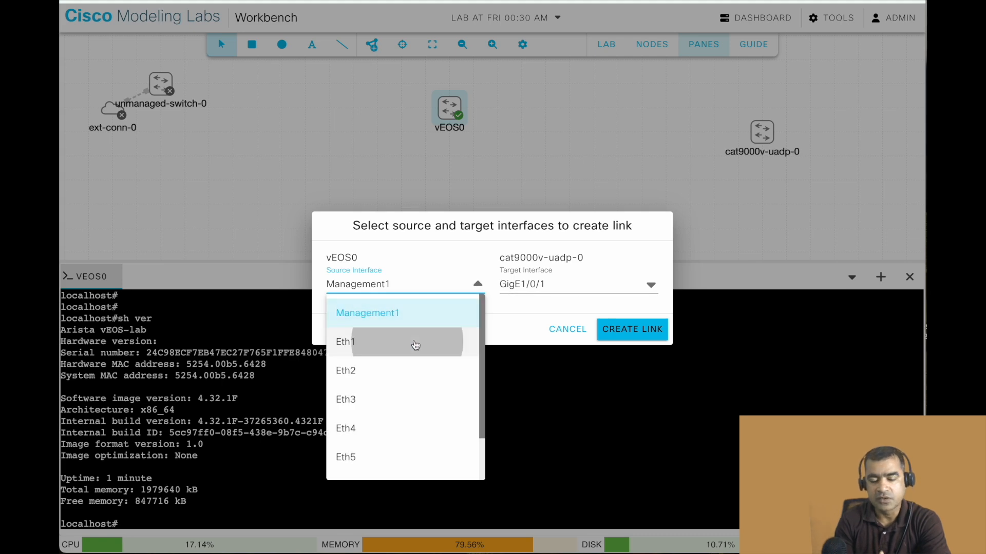
pyautogui.click(624, 333)
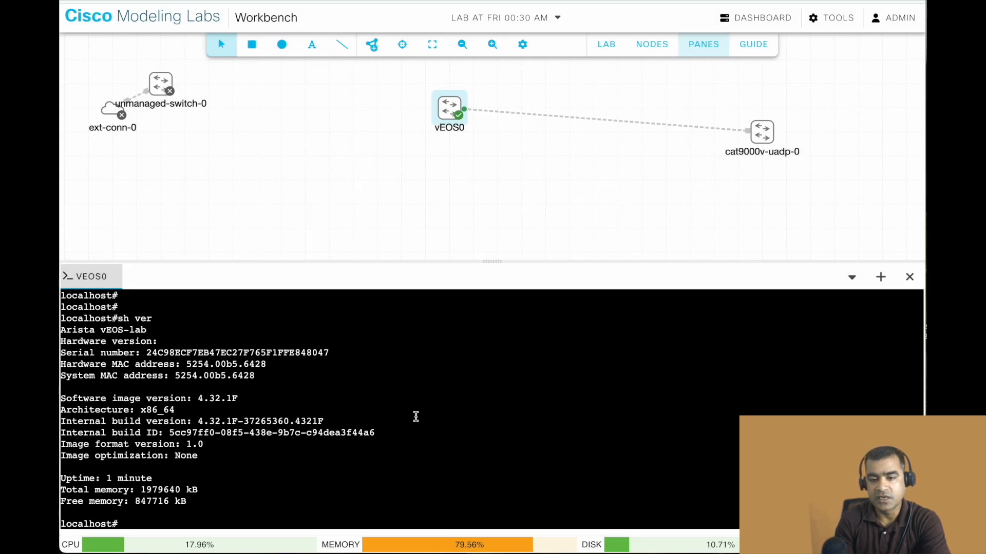